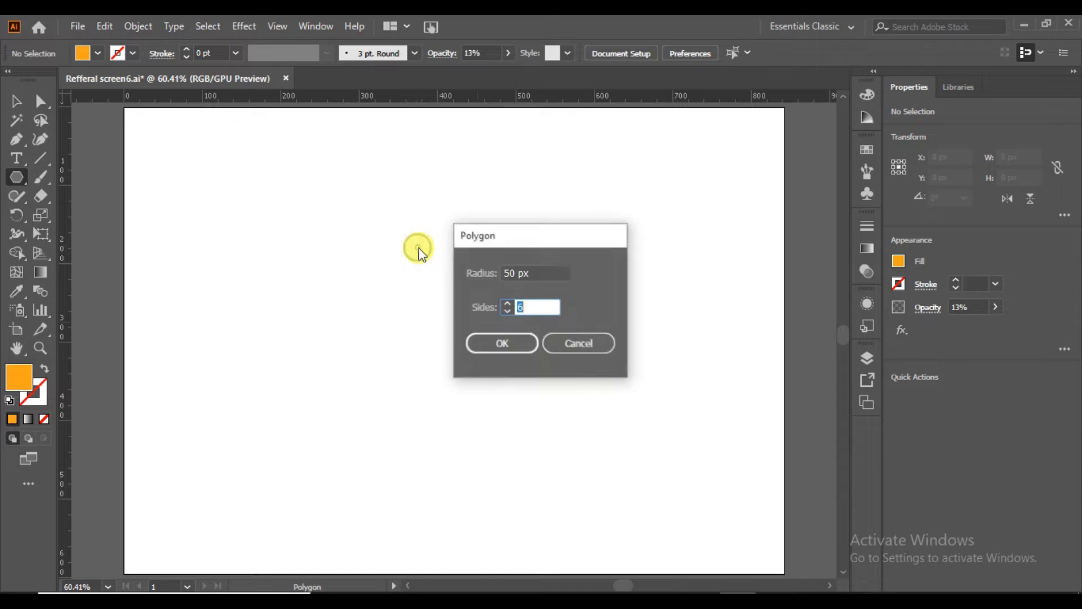
Create a three-sided polygon with a 50 px radius and give it a black fill and no stroke.
{"action": "left_click", "coordinate": [508, 312]}
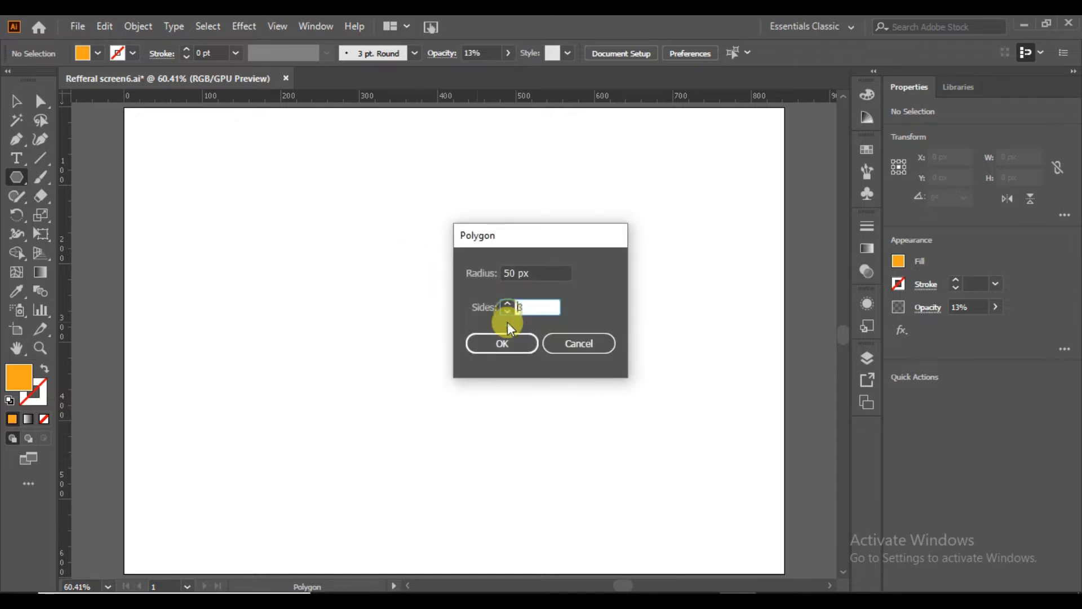
{"action": "left_click", "coordinate": [503, 343]}
{"action": "left_click", "coordinate": [10, 401]}
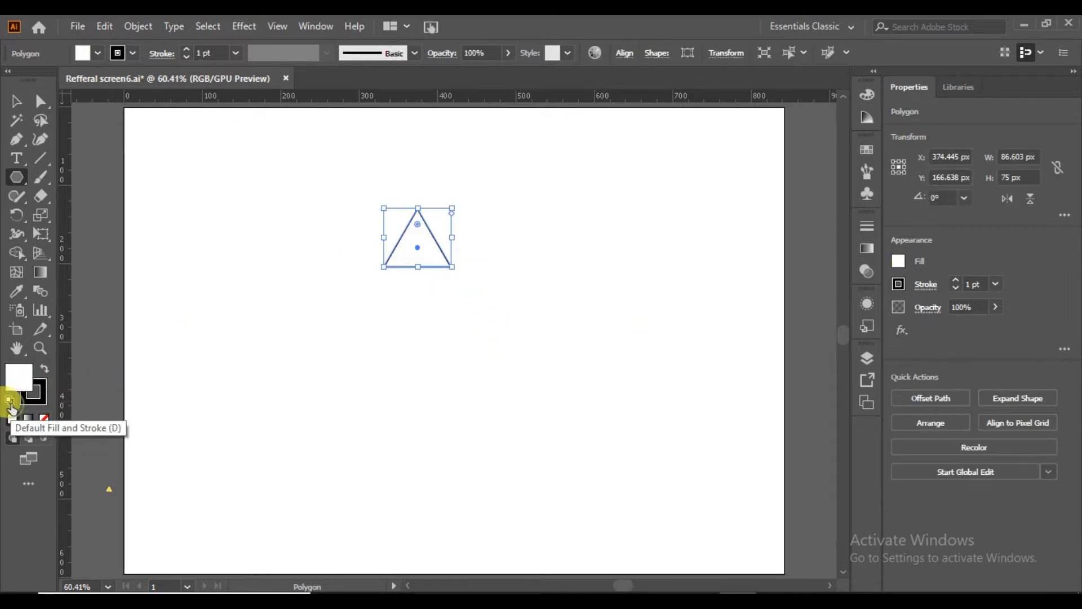
{"action": "left_click", "coordinate": [45, 370]}
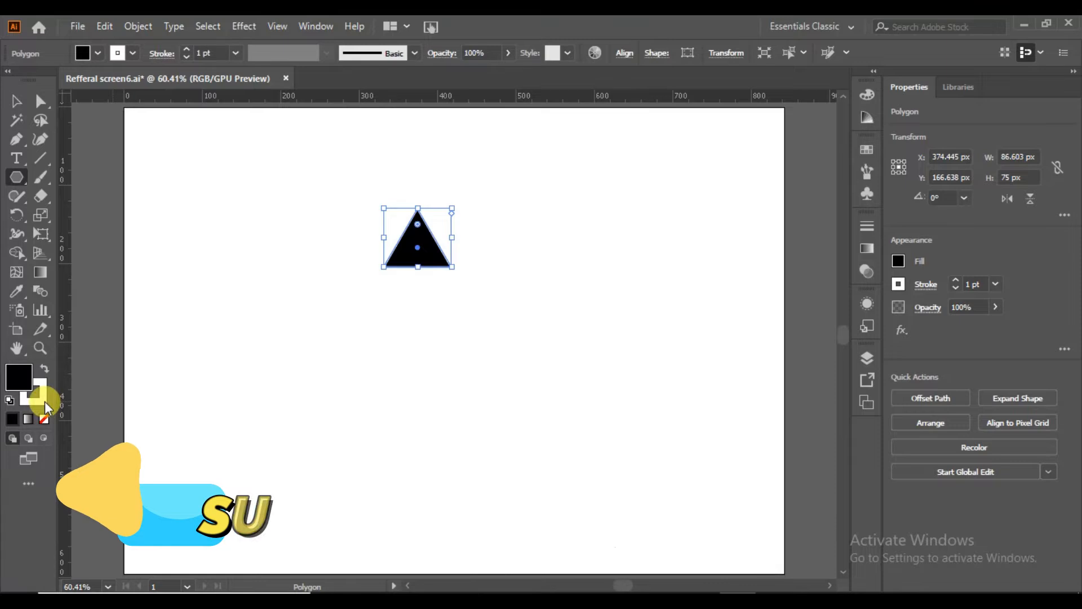
{"action": "left_click", "coordinate": [45, 401]}
{"action": "left_click", "coordinate": [44, 419]}
{"action": "left_click", "coordinate": [254, 387]}
{"action": "left_click", "coordinate": [578, 343]}
Rotate the triangle 180° to point downward, then enlarge it to about 231 px wide around the middle of the artboard.
{"action": "left_click_drag", "start_coordinate": [454, 203], "coordinate": [365, 342]}
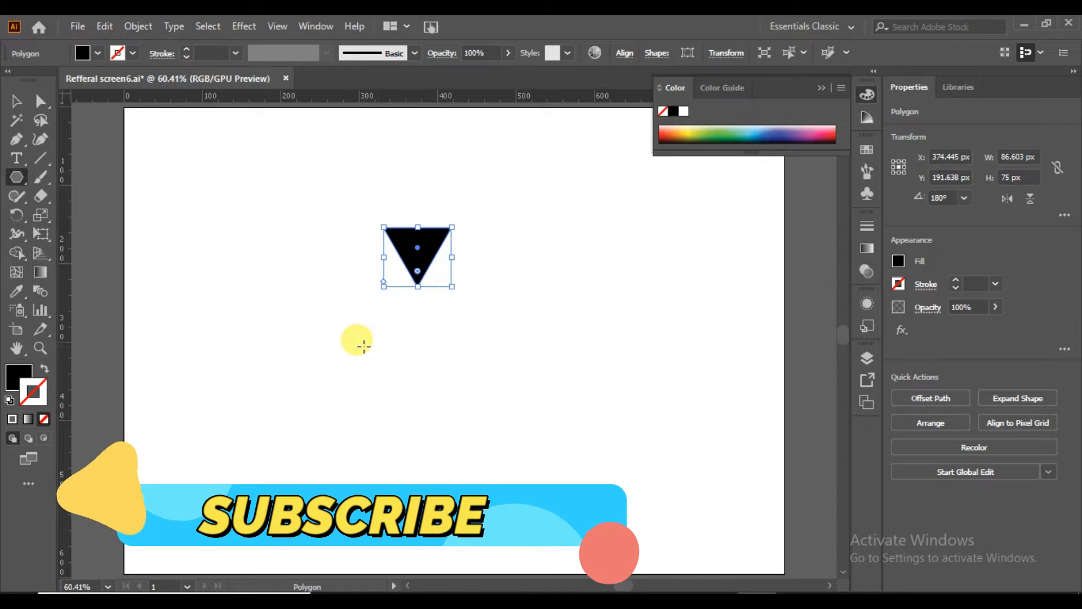
{"action": "left_click", "coordinate": [15, 102]}
{"action": "left_click", "coordinate": [181, 334]}
{"action": "left_click_drag", "start_coordinate": [405, 273], "coordinate": [551, 389]}
{"action": "left_click", "coordinate": [589, 394]}
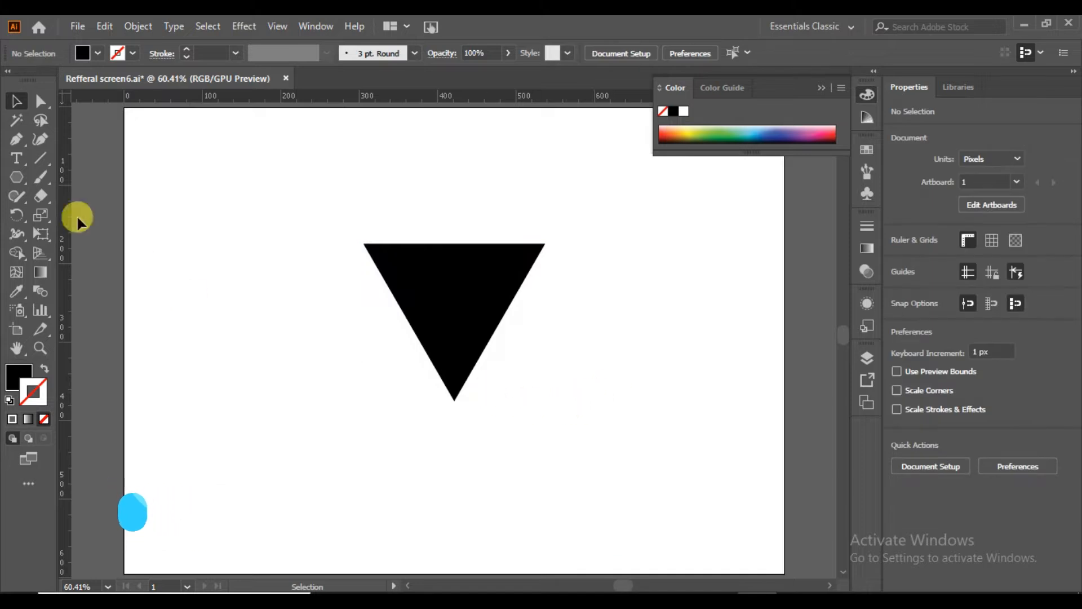
Draw a closed four-point shape with a slanted outer edge above the triangle's left half, about 115 by 39 px, using the Pen tool.
{"action": "left_click", "coordinate": [14, 142]}
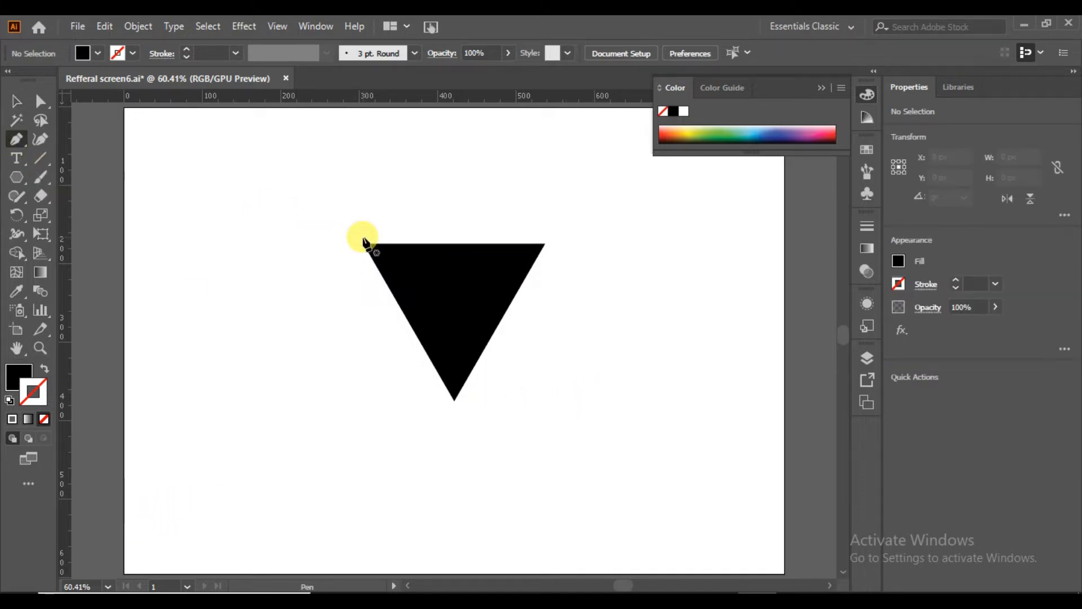
{"action": "left_click", "coordinate": [363, 237]}
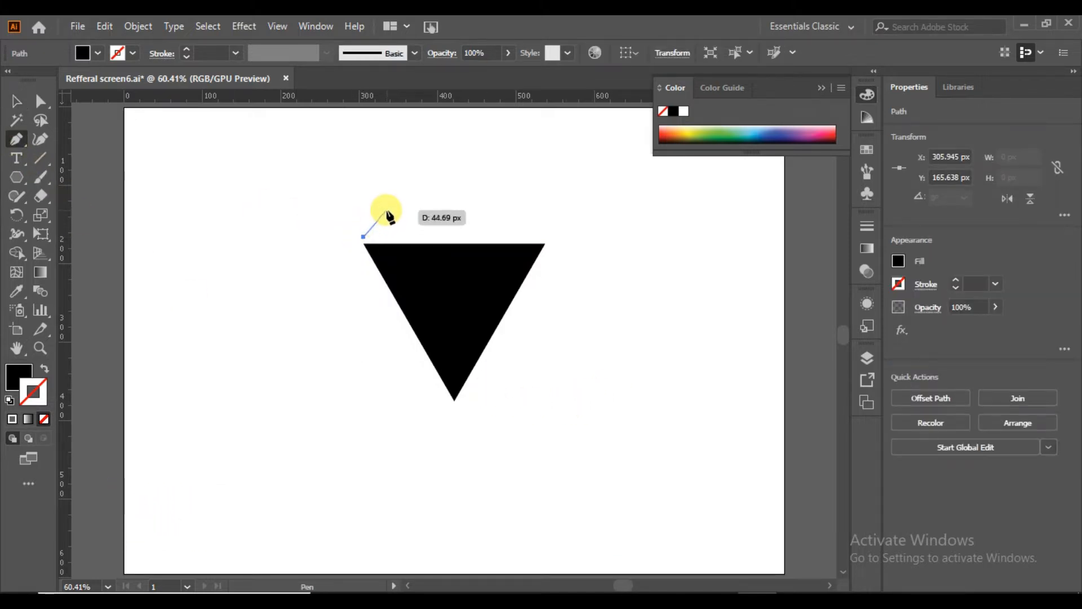
{"action": "left_click", "coordinate": [387, 206]}
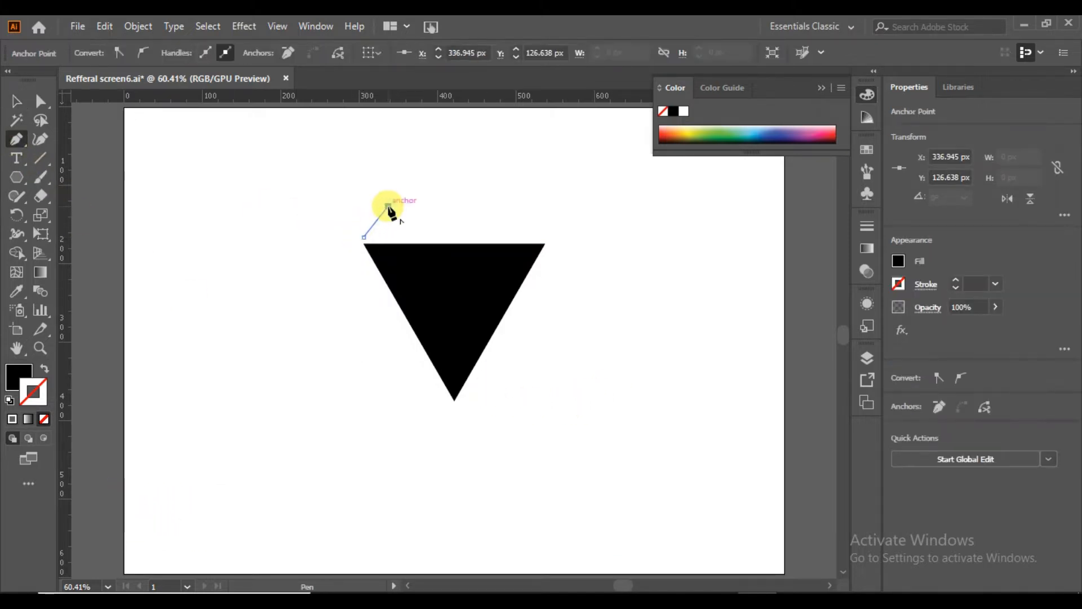
{"action": "left_click", "coordinate": [454, 206]}
{"action": "left_click", "coordinate": [454, 236]}
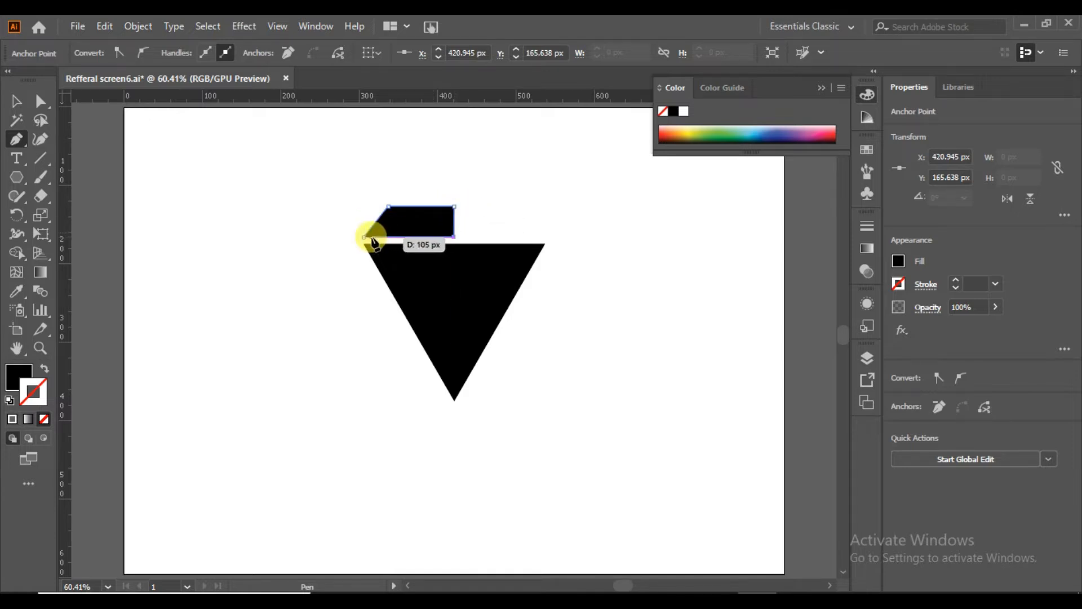
{"action": "left_click", "coordinate": [364, 238]}
Narrow the four-point shape to about 109 px wide by pulling in its straight inner edge.
{"action": "left_click", "coordinate": [16, 101]}
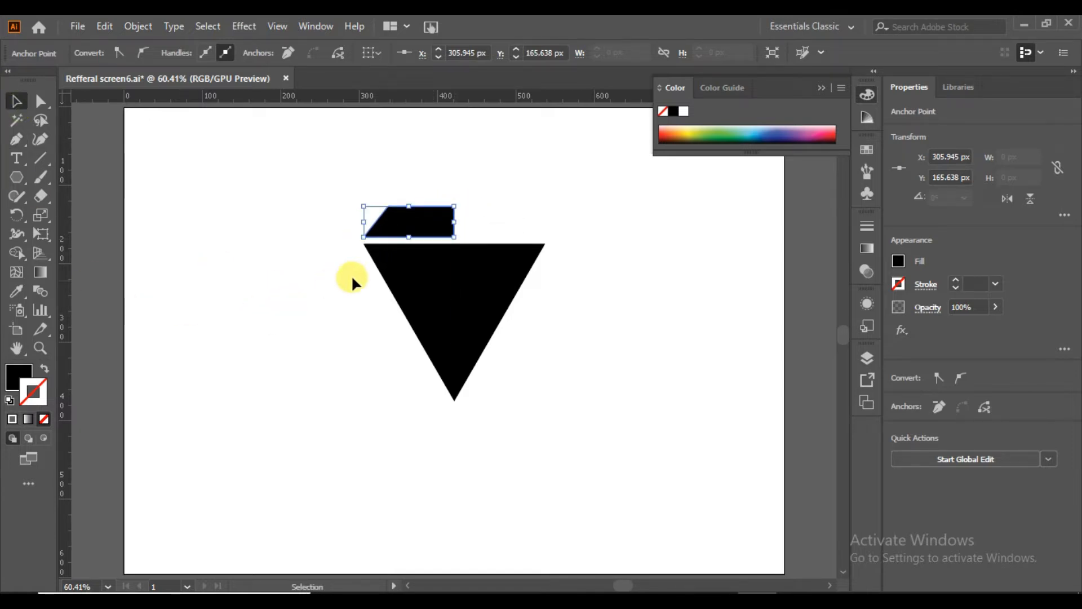
{"action": "left_click_drag", "start_coordinate": [454, 225], "coordinate": [449, 225]}
{"action": "left_click", "coordinate": [238, 218]}
Make a vertically reflected copy of the slanted shape and place it above the triangle's right half, leaving a small gap between the two.
{"action": "left_click", "coordinate": [411, 226]}
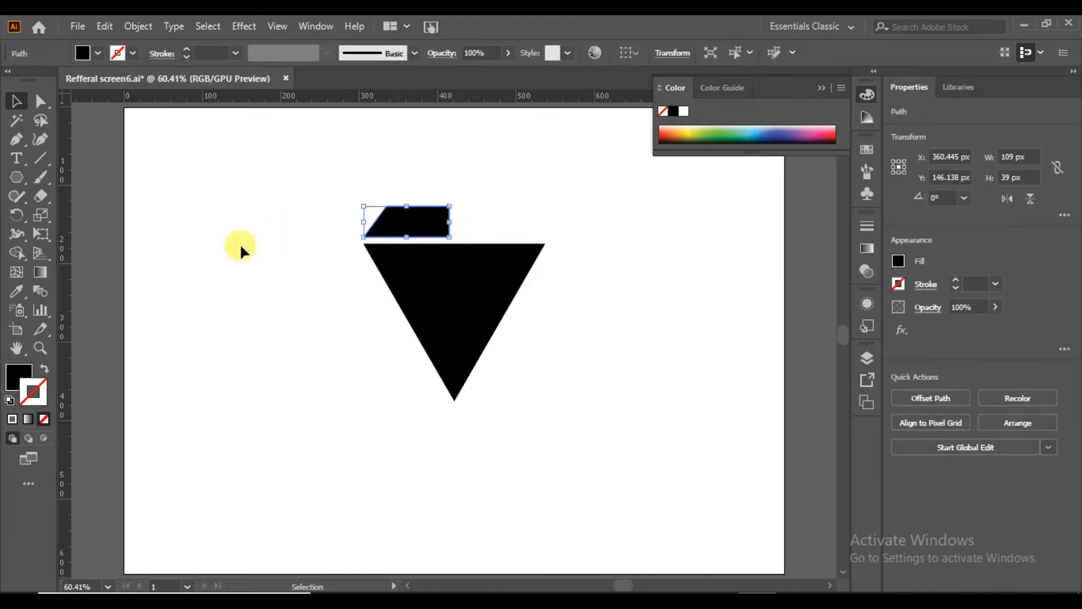
{"action": "right_click", "coordinate": [411, 221]}
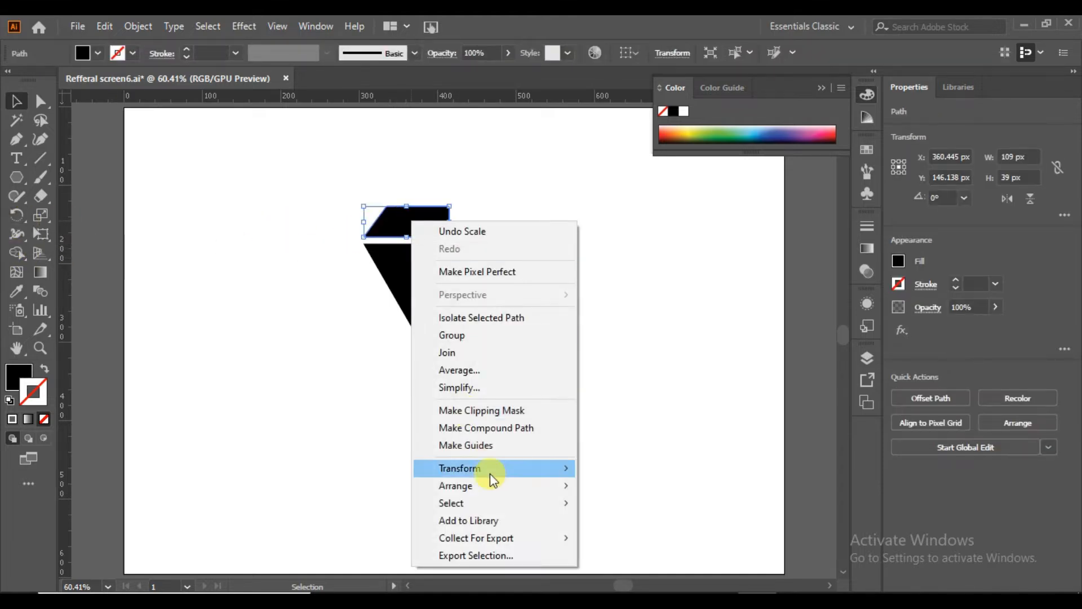
{"action": "mouse_move", "coordinate": [490, 469]}
{"action": "left_click", "coordinate": [662, 523]}
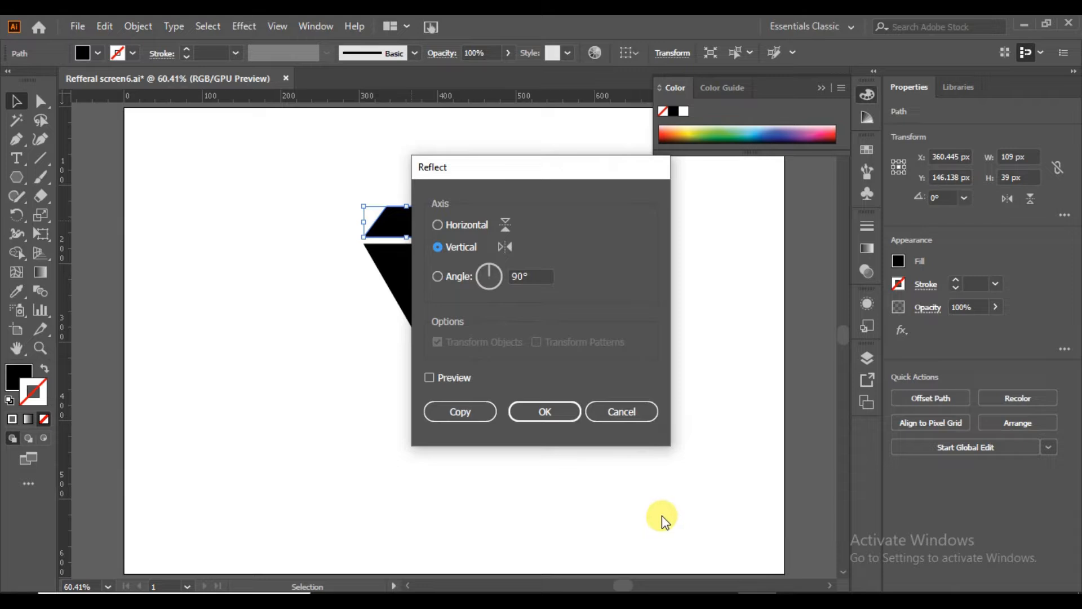
{"action": "left_click_drag", "start_coordinate": [557, 175], "coordinate": [719, 192]}
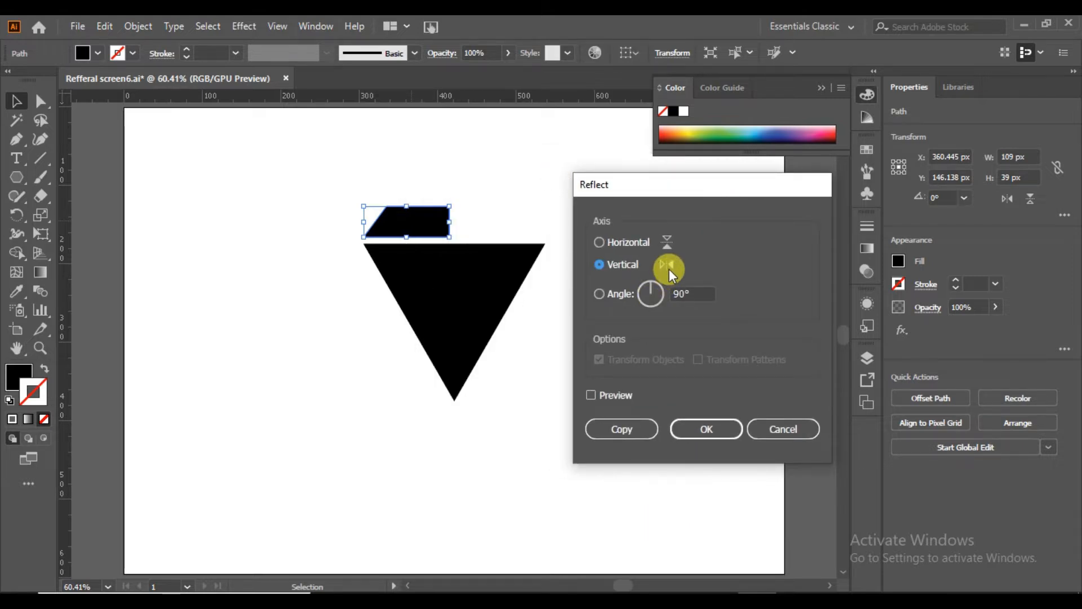
{"action": "left_click", "coordinate": [591, 394]}
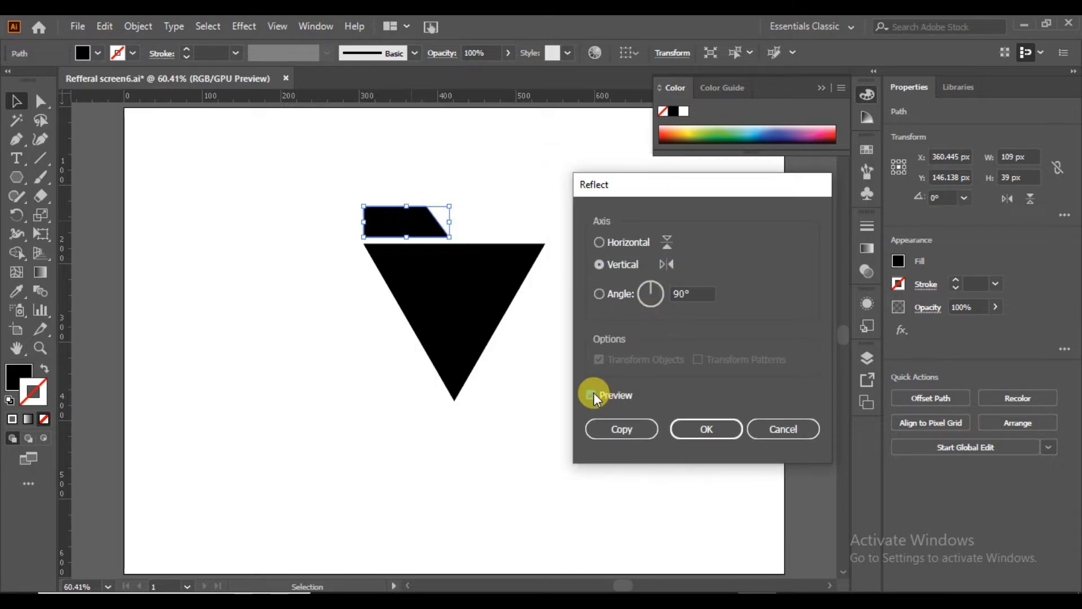
{"action": "left_click", "coordinate": [652, 297]}
{"action": "left_click", "coordinate": [623, 428]}
{"action": "left_click_drag", "start_coordinate": [400, 221], "coordinate": [492, 222]}
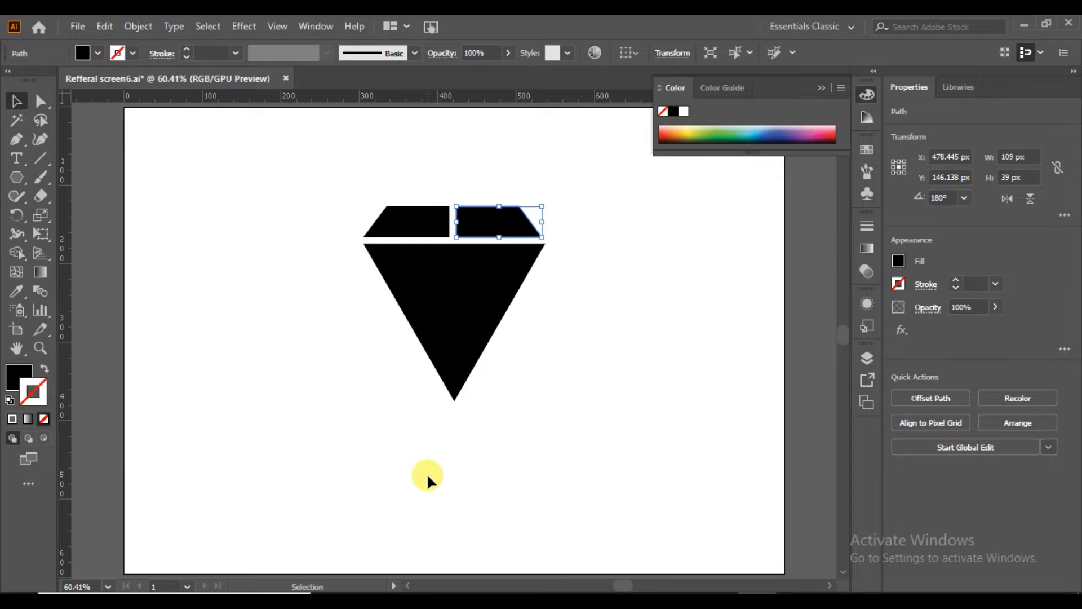
{"action": "left_click", "coordinate": [466, 478]}
Group the two top pieces and align the group's horizontal centre with the triangle.
{"action": "left_click_drag", "start_coordinate": [349, 213], "coordinate": [348, 231]}
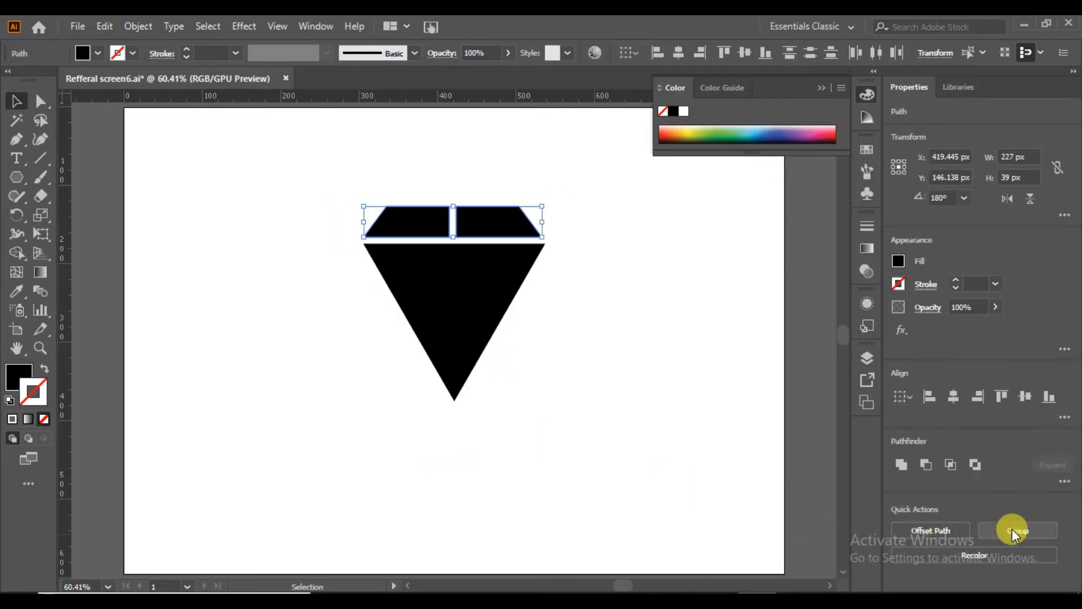
{"action": "left_click", "coordinate": [1013, 531]}
{"action": "left_click_drag", "start_coordinate": [363, 396], "coordinate": [363, 398]}
{"action": "left_click", "coordinate": [957, 400]}
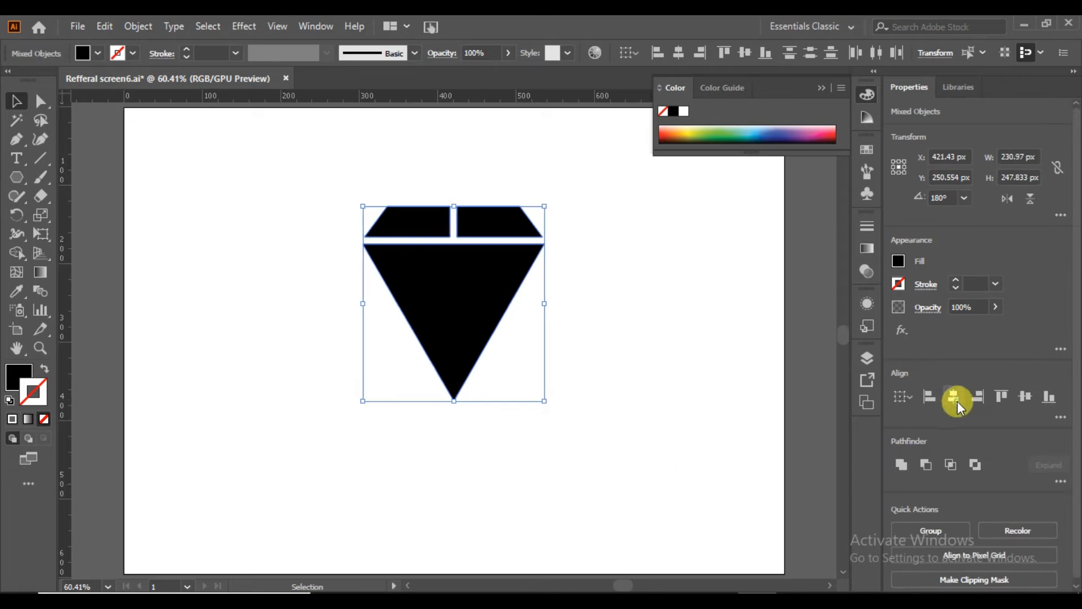
{"action": "left_click", "coordinate": [719, 404]}
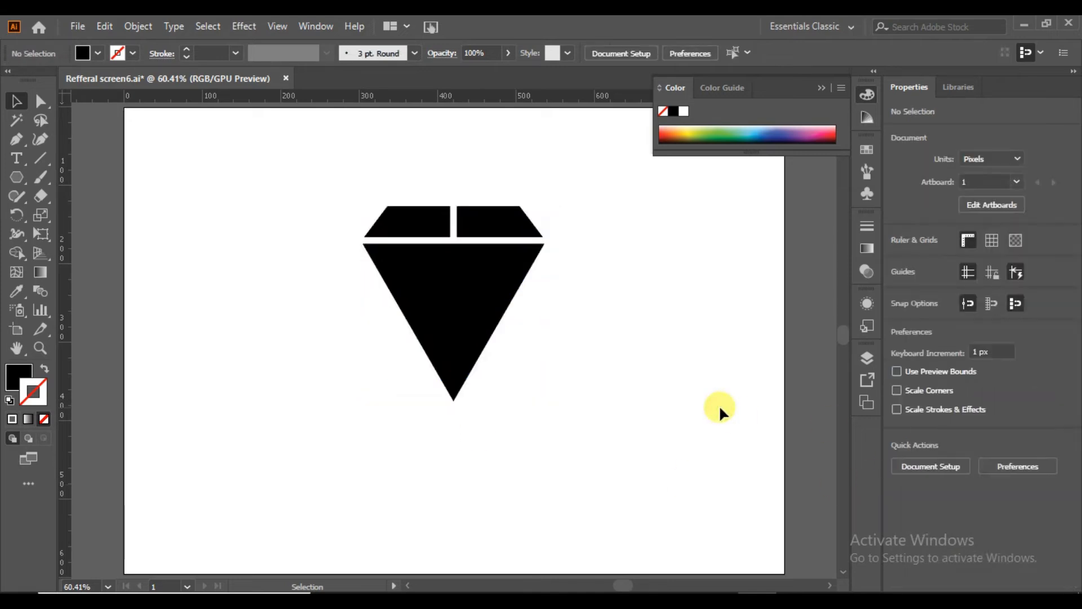
Nudge the group of top pieces 2 px down toward the triangle.
{"action": "left_click", "coordinate": [503, 228]}
{"action": "key", "text": "Down"}
{"action": "key", "text": "Down"}
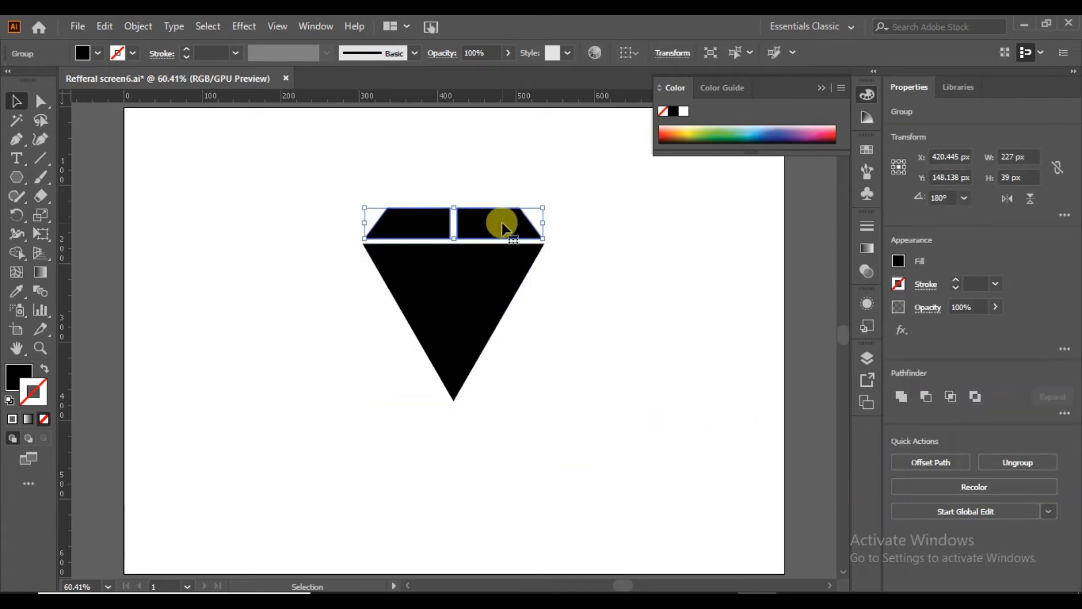
{"action": "left_click", "coordinate": [606, 276]}
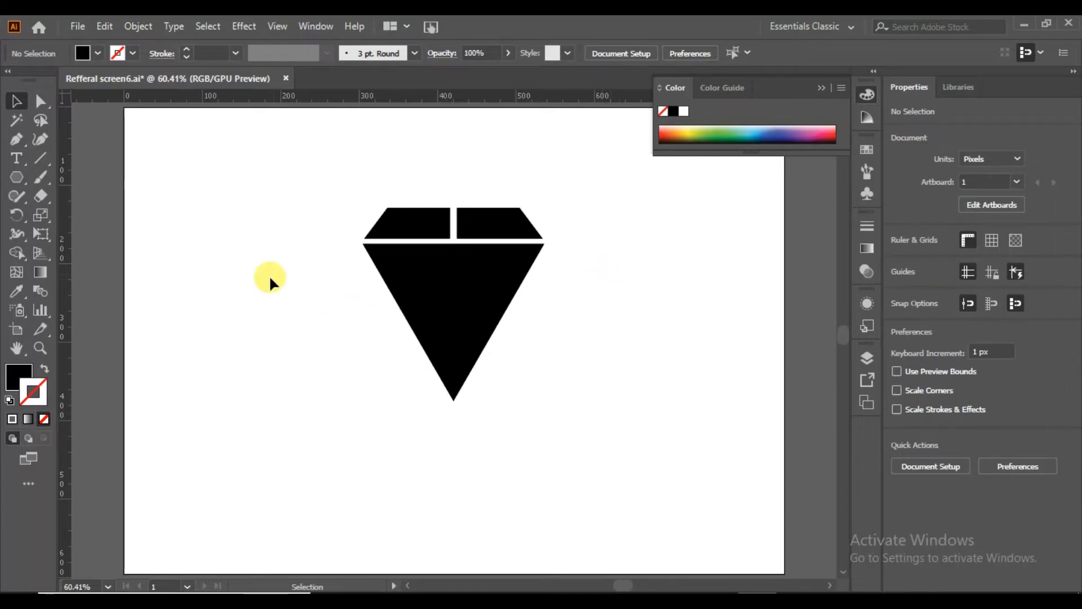
Draw a narrow rectangle as wide as the gap between the top pieces and tilt it across the left piece at about 328°.
{"action": "left_click_drag", "start_coordinate": [8, 176], "coordinate": [53, 177]}
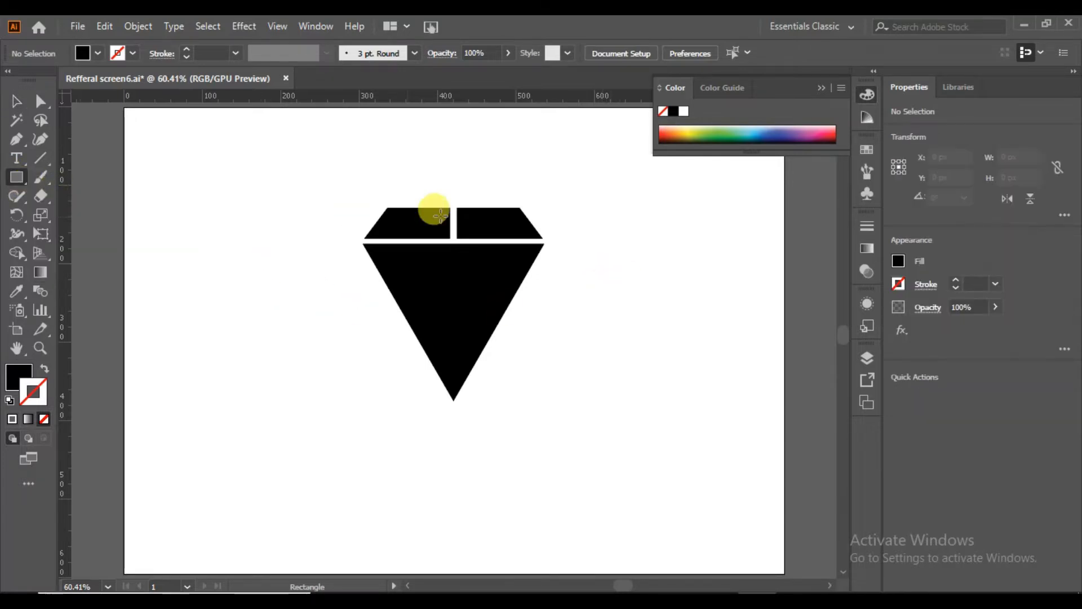
{"action": "left_click_drag", "start_coordinate": [450, 202], "coordinate": [456, 242]}
{"action": "left_click_drag", "start_coordinate": [460, 198], "coordinate": [421, 226]}
{"action": "key", "text": "v"}
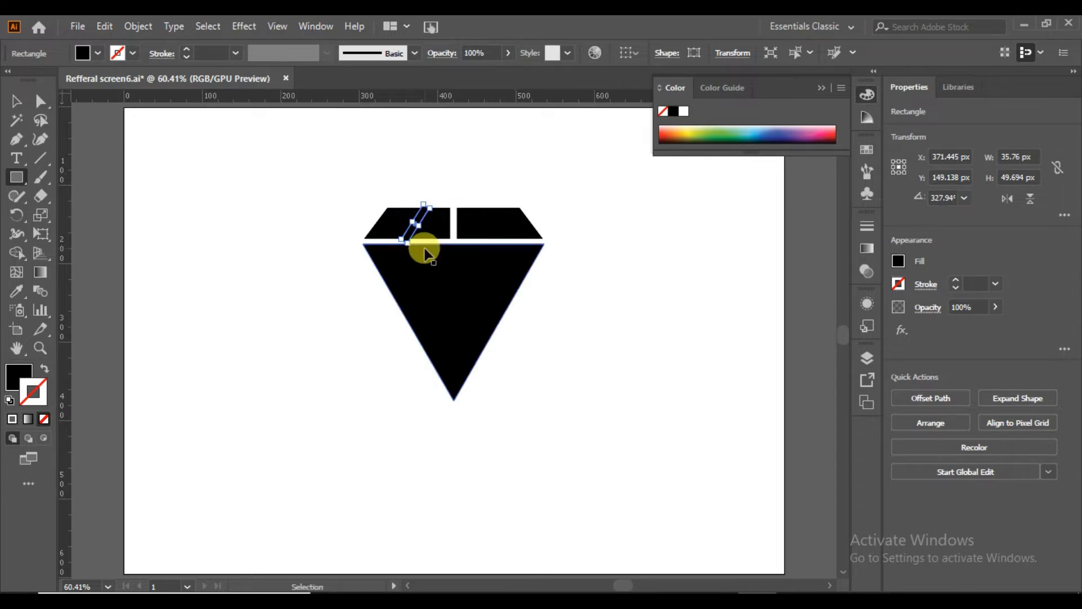
Lengthen the tilted strip past the left piece's upper and lower edges and shift it slightly toward the outer side.
{"action": "key", "text": "ctrl+plus"}
{"action": "key", "text": "ctrl+plus"}
{"action": "key", "text": "ctrl+plus"}
{"action": "key", "text": "ctrl+plus"}
{"action": "mouse_move", "coordinate": [493, 286]}
{"action": "left_mouse_down"}
{"action": "mouse_move", "coordinate": [476, 272]}
{"action": "mouse_move", "coordinate": [483, 254]}
{"action": "mouse_move", "coordinate": [499, 268]}
{"action": "left_mouse_up"}
{"action": "left_click", "coordinate": [14, 97]}
{"action": "left_click_drag", "start_coordinate": [456, 320], "coordinate": [451, 322]}
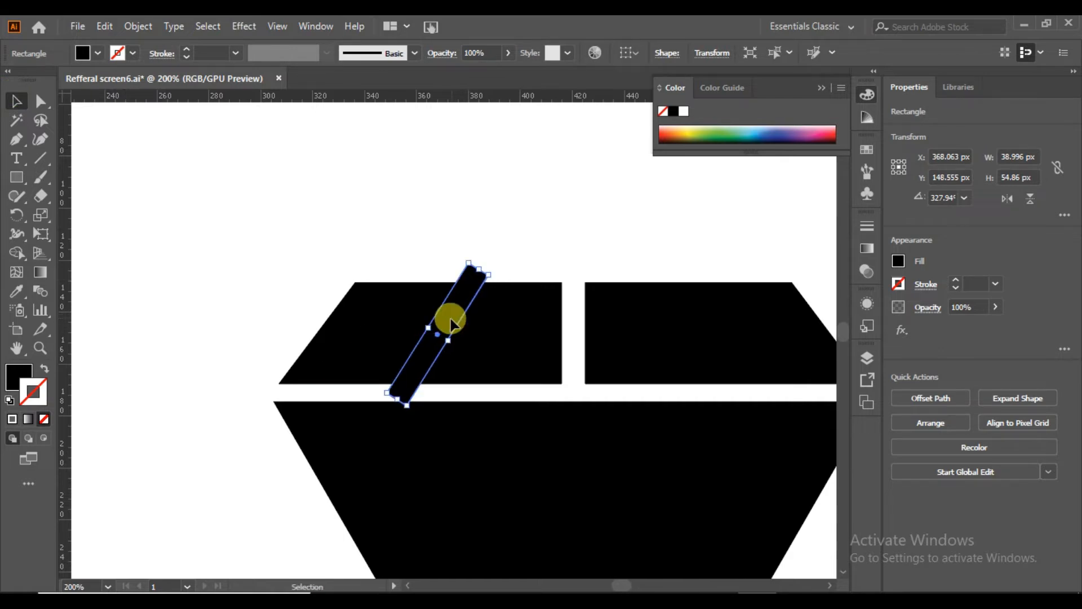
Fill the tilted strip with white.
{"action": "left_click", "coordinate": [82, 52]}
{"action": "left_click", "coordinate": [19, 80]}
{"action": "left_click", "coordinate": [209, 228]}
{"action": "left_click", "coordinate": [208, 228]}
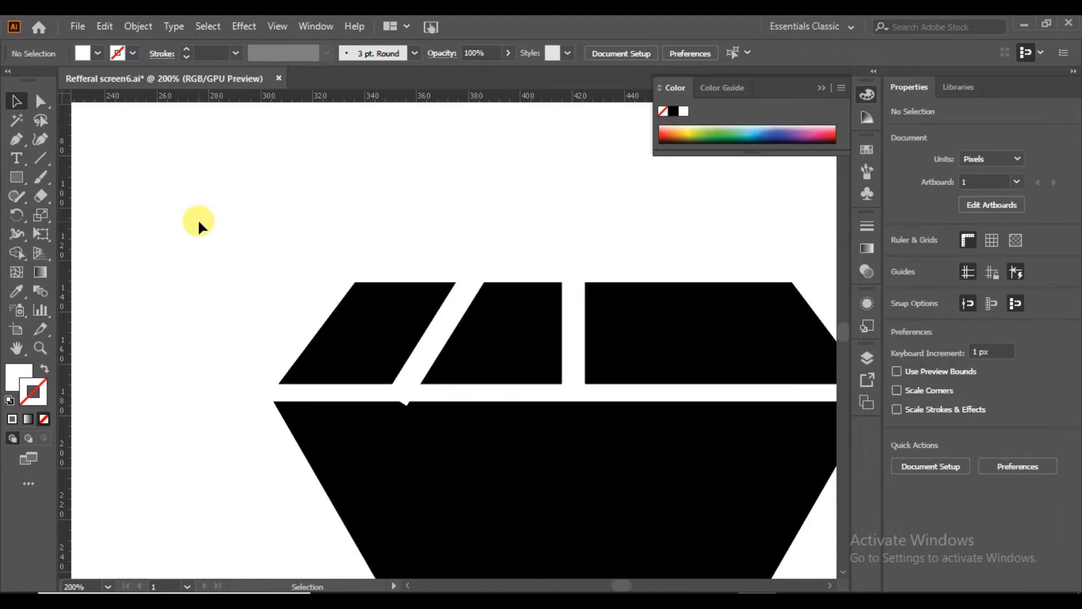
Make a reflected copy of the white strip and position it across the right top piece as a mirror of the first.
{"action": "left_click", "coordinate": [443, 328]}
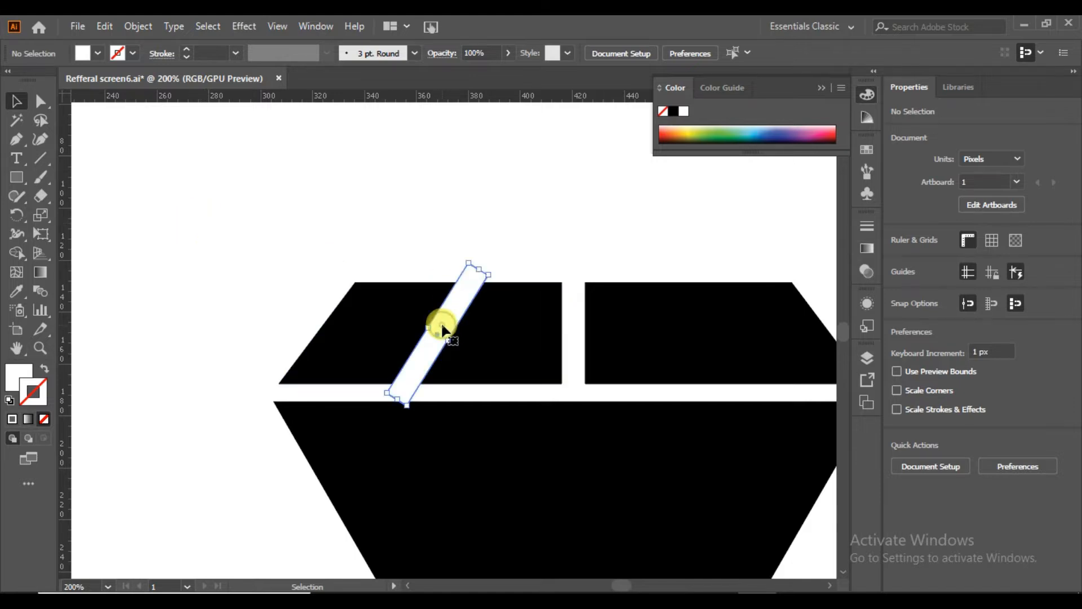
{"action": "right_click", "coordinate": [443, 328]}
{"action": "mouse_move", "coordinate": [543, 494]}
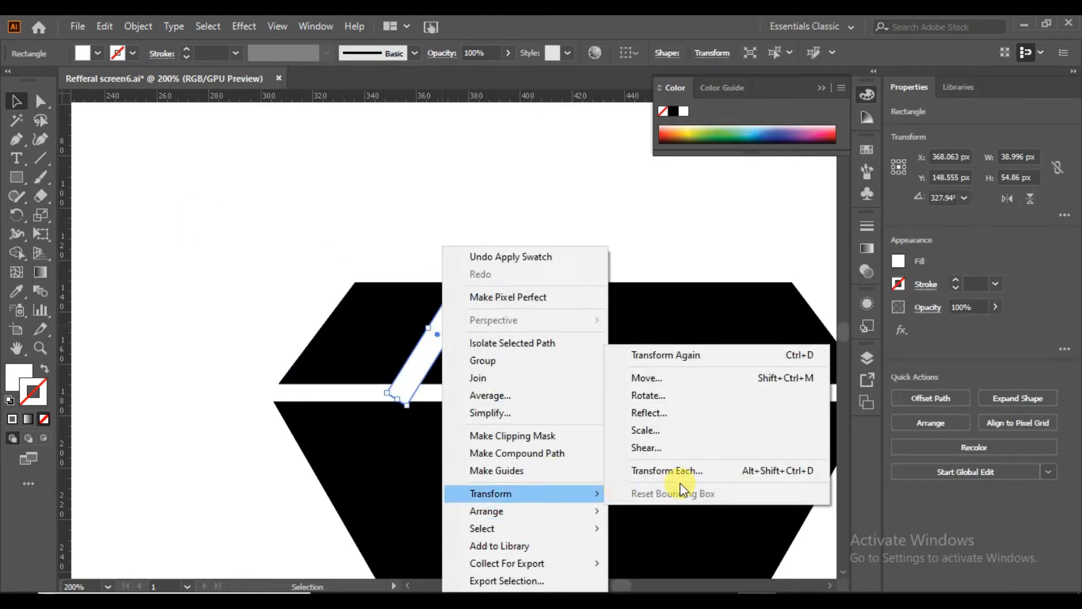
{"action": "left_click", "coordinate": [702, 414]}
{"action": "left_click", "coordinate": [684, 434]}
{"action": "left_click_drag", "start_coordinate": [459, 367], "coordinate": [726, 362]}
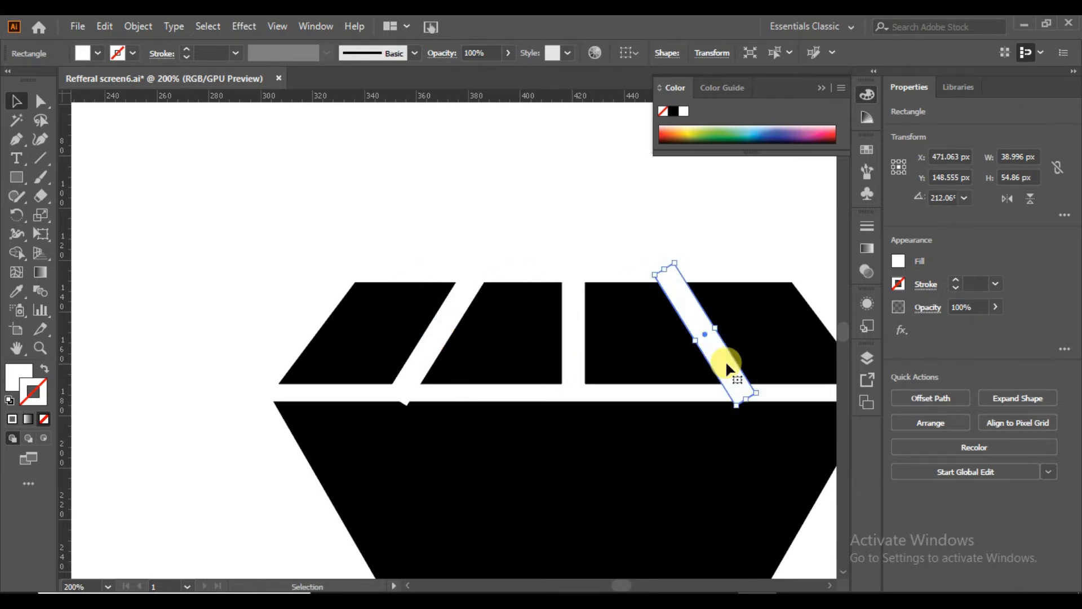
{"action": "left_click", "coordinate": [576, 224]}
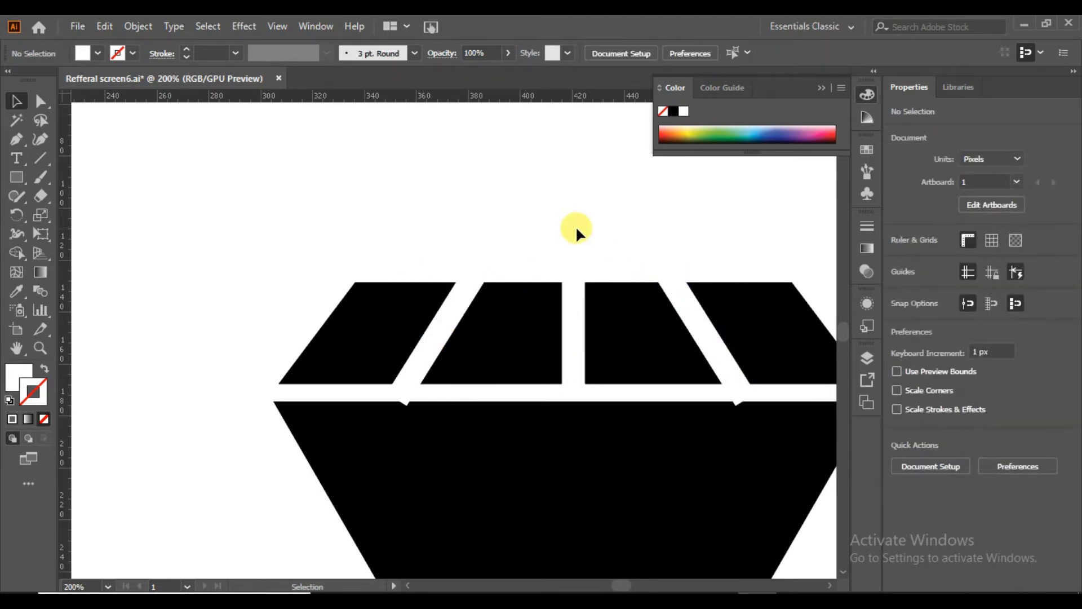
Cut both white strips out of the top pieces with the Shape Builder, merging each strip's regions into one shape.
{"action": "left_click_drag", "start_coordinate": [597, 327], "coordinate": [314, 326]}
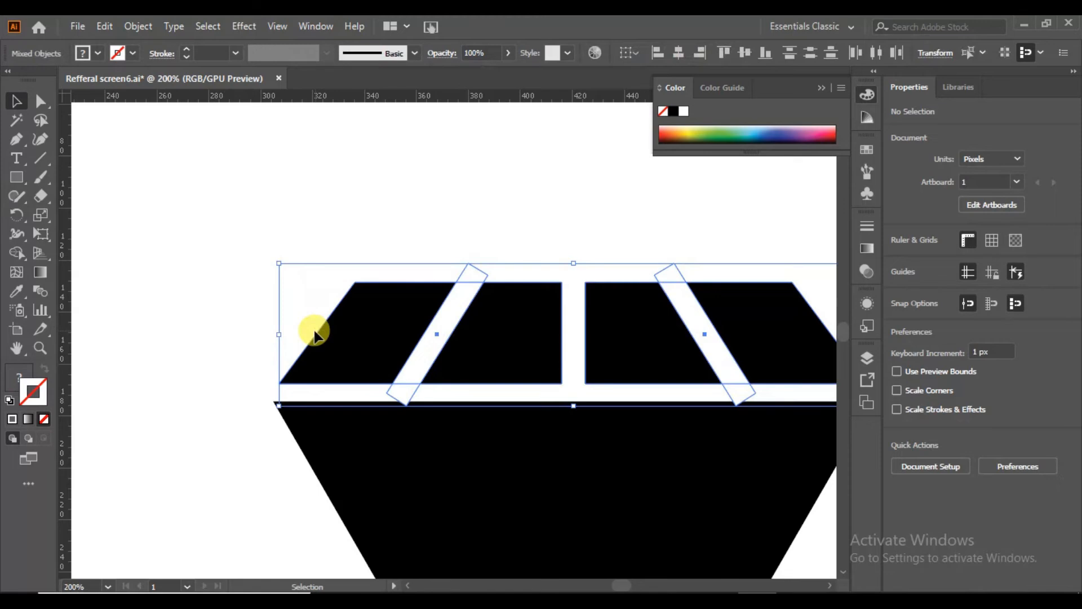
{"action": "left_click", "coordinate": [16, 252]}
{"action": "left_click_drag", "start_coordinate": [450, 308], "coordinate": [404, 382]}
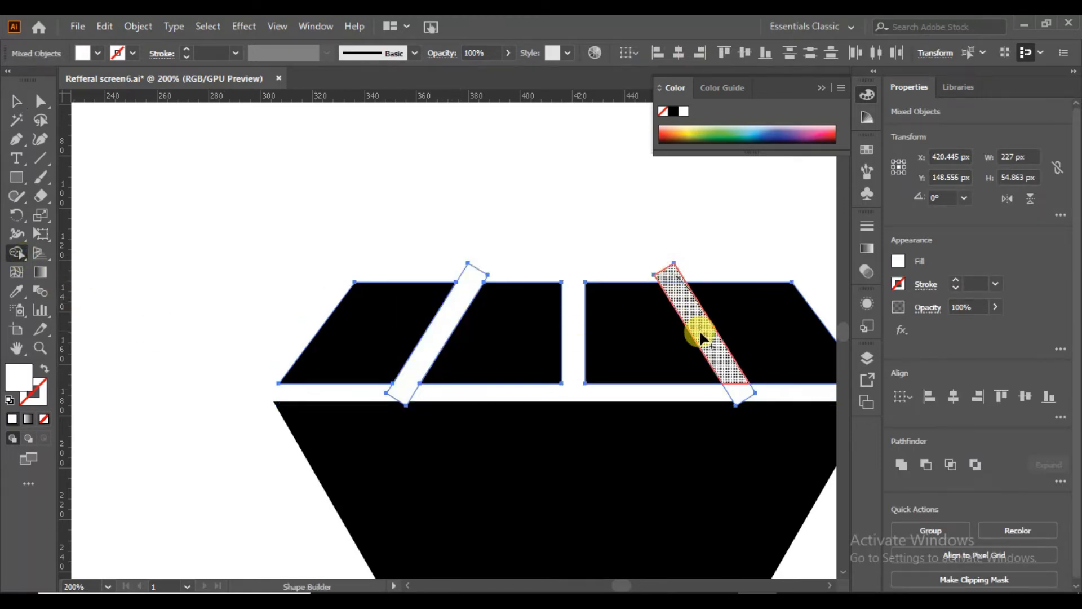
{"action": "left_click_drag", "start_coordinate": [741, 390], "coordinate": [741, 390]}
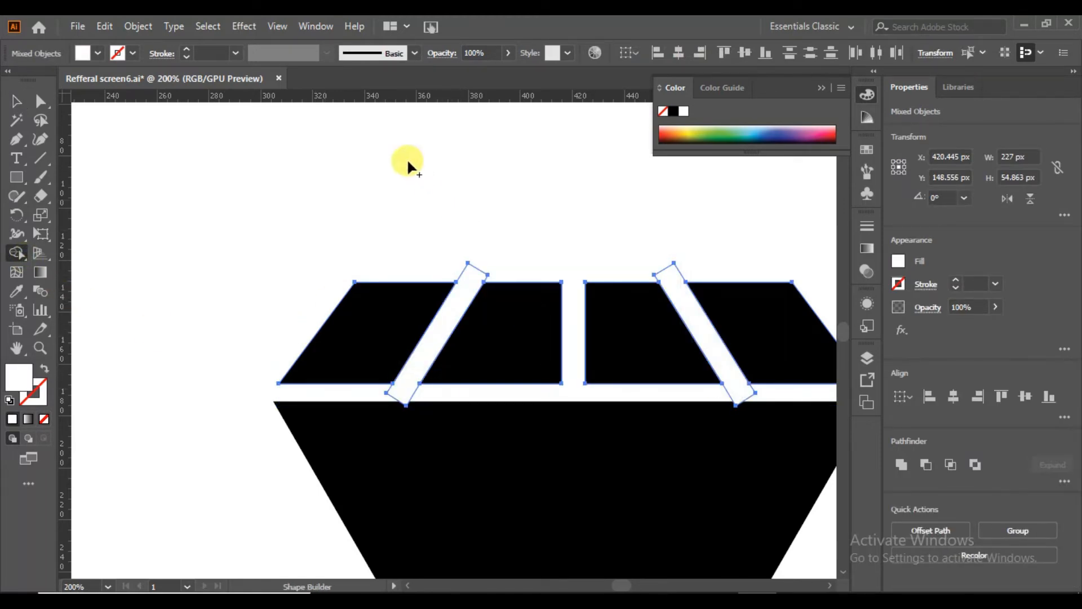
Remove both white strips from the diamond's top row, leaving slanted gaps between the black pieces.
{"action": "left_click", "coordinate": [39, 104]}
{"action": "left_click", "coordinate": [121, 201]}
{"action": "left_click_drag", "start_coordinate": [476, 284], "coordinate": [189, 191]}
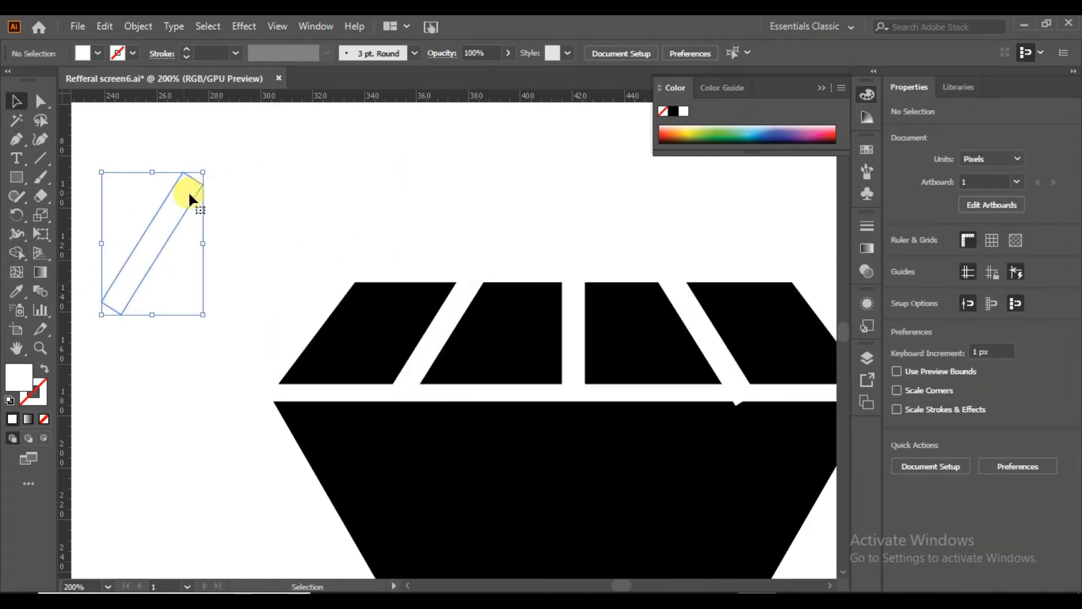
{"action": "left_click_drag", "start_coordinate": [693, 308], "coordinate": [193, 214]}
{"action": "left_click_drag", "start_coordinate": [254, 169], "coordinate": [95, 302]}
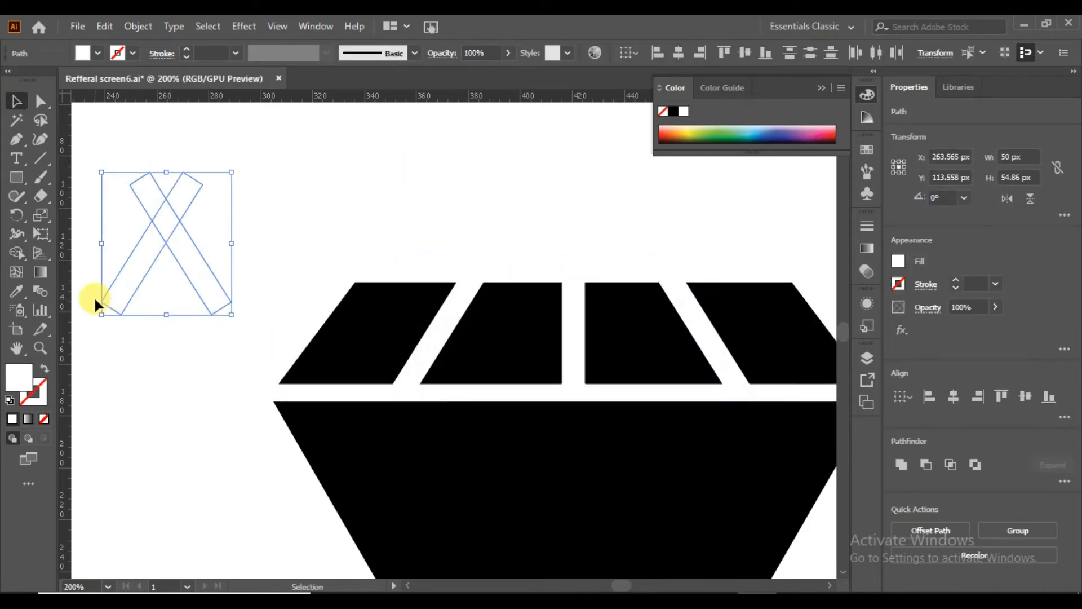
{"action": "left_click", "coordinate": [90, 291]}
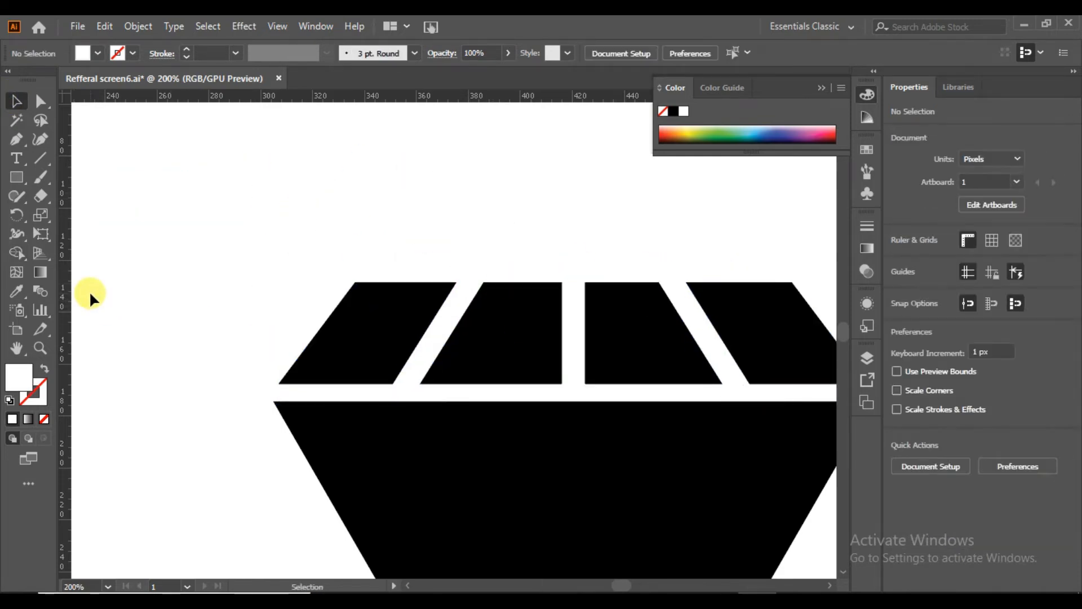
Draw a narrow white wedge with the Pen tool from the middle top gap down to near the triangle's tip.
{"action": "key", "text": "ctrl+minus"}
{"action": "key", "text": "ctrl+0"}
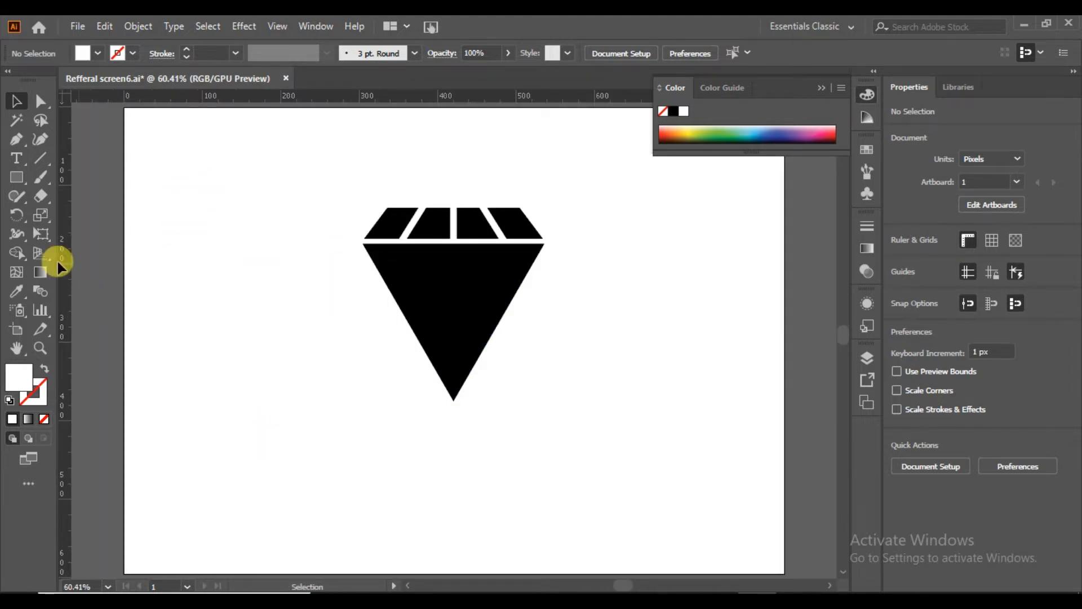
{"action": "left_click", "coordinate": [22, 141]}
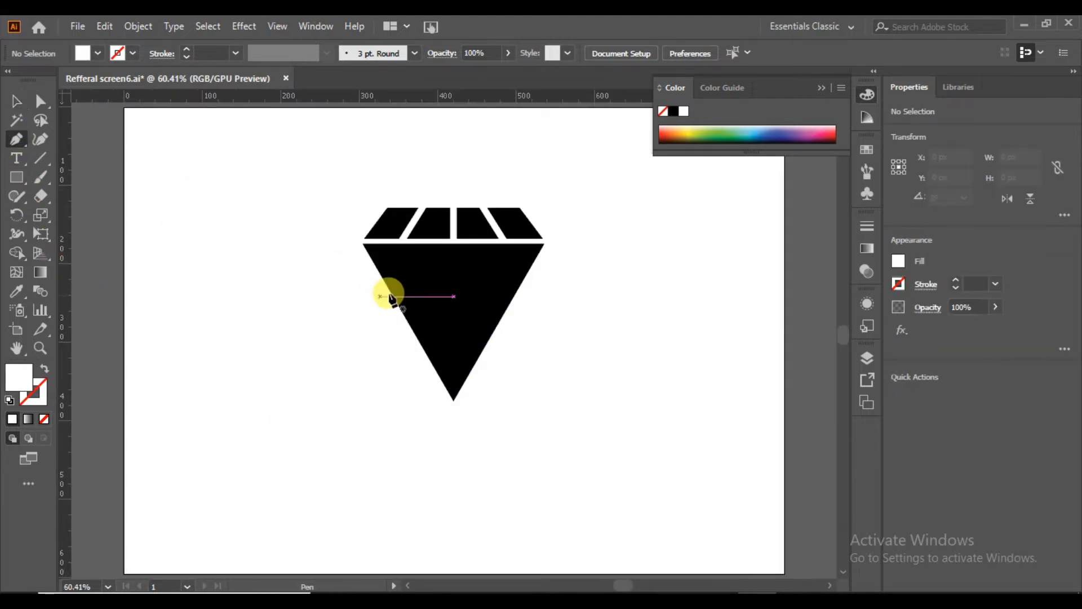
{"action": "left_click", "coordinate": [450, 240]}
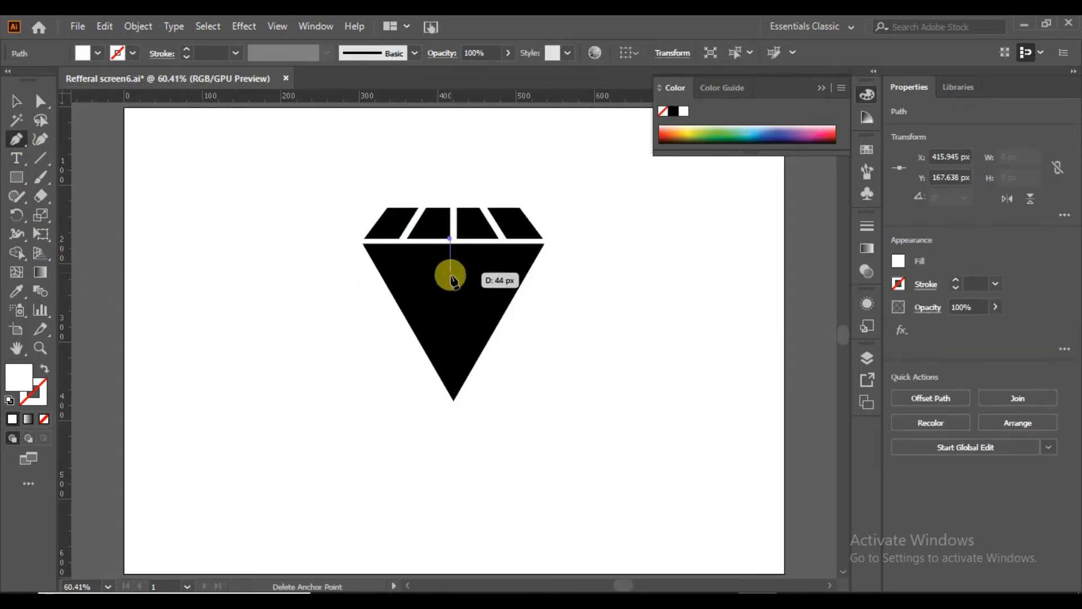
{"action": "left_click", "coordinate": [453, 389]}
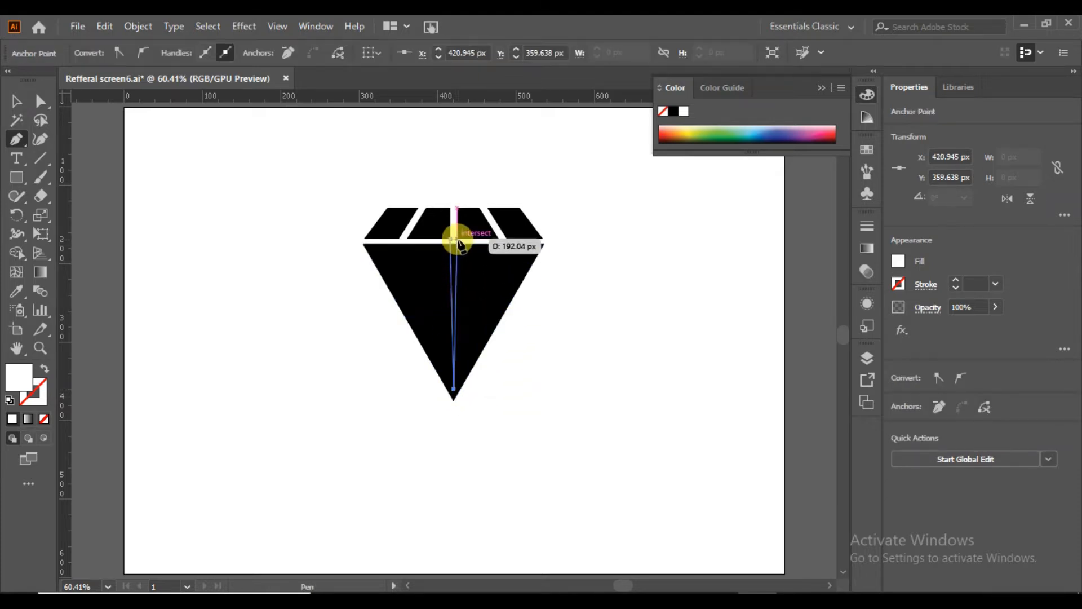
{"action": "left_click", "coordinate": [451, 238]}
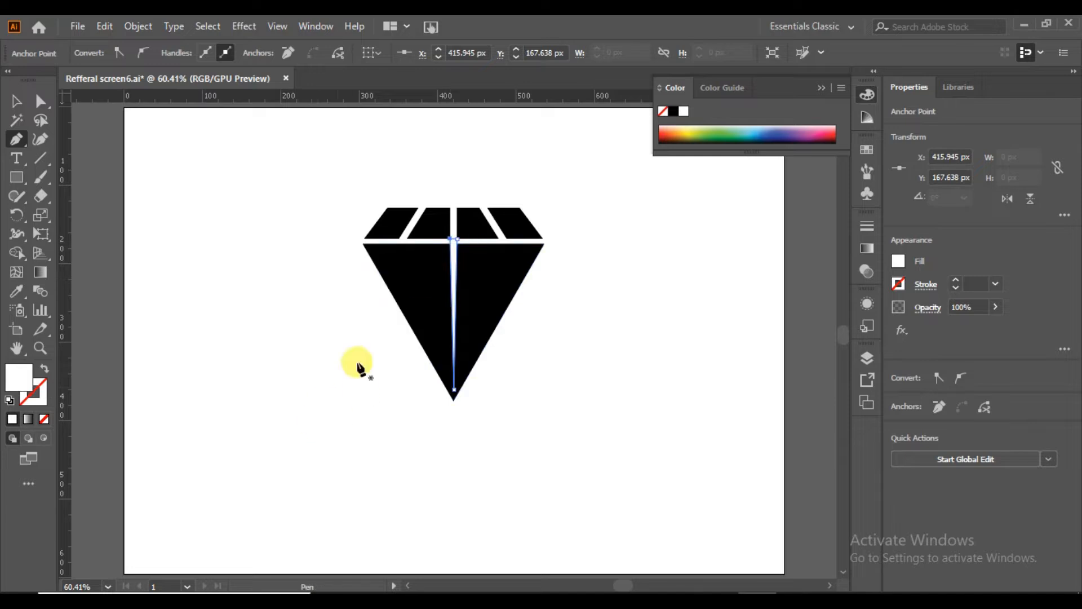
Draw a second white wedge with the Pen tool from the left slanted gap's base to the point near the triangle's tip.
{"action": "left_click", "coordinate": [399, 238]}
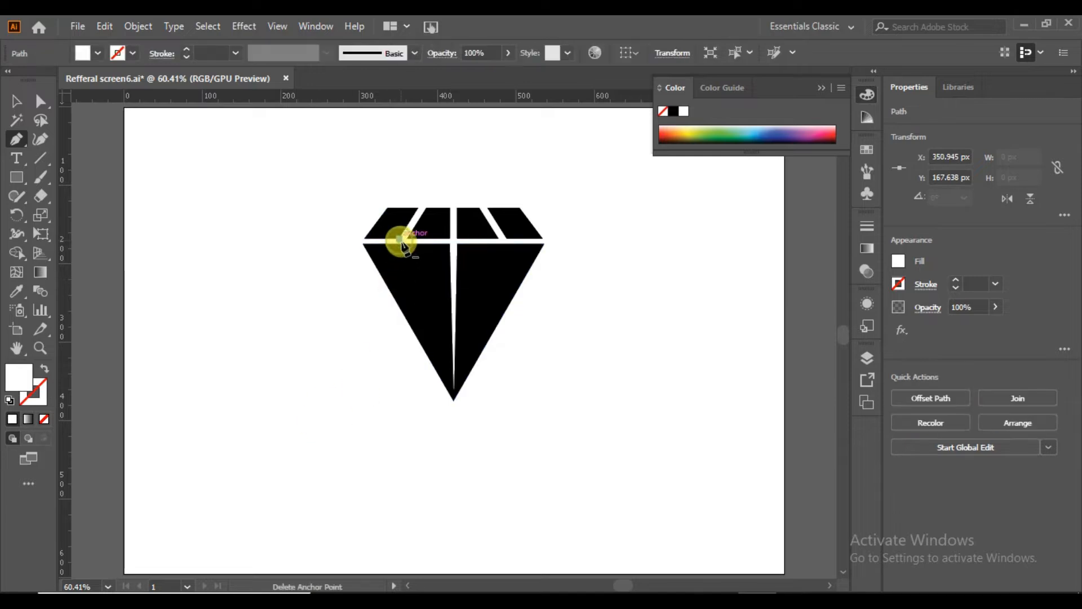
{"action": "left_click", "coordinate": [454, 389]}
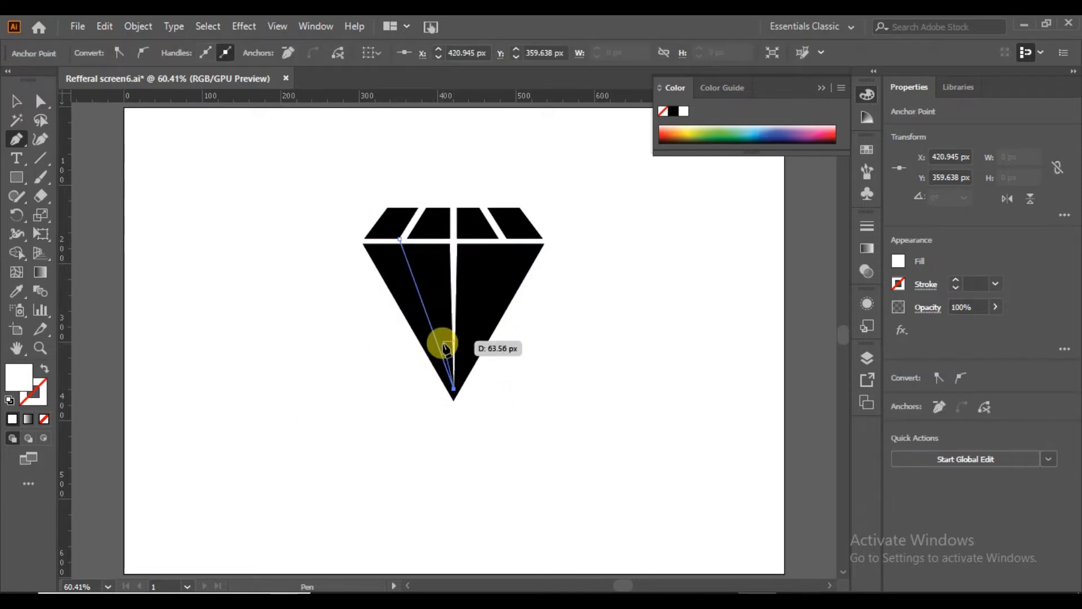
{"action": "left_click", "coordinate": [400, 238]}
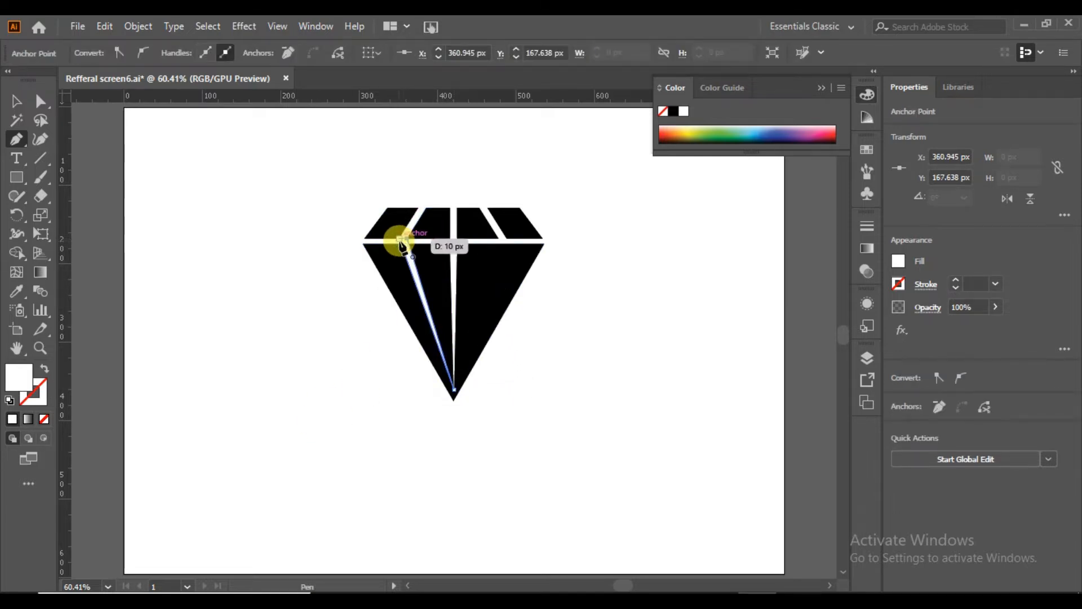
Draw a third white wedge with the Pen tool from the right slanted gap's base to the same point near the tip.
{"action": "left_click", "coordinate": [498, 238]}
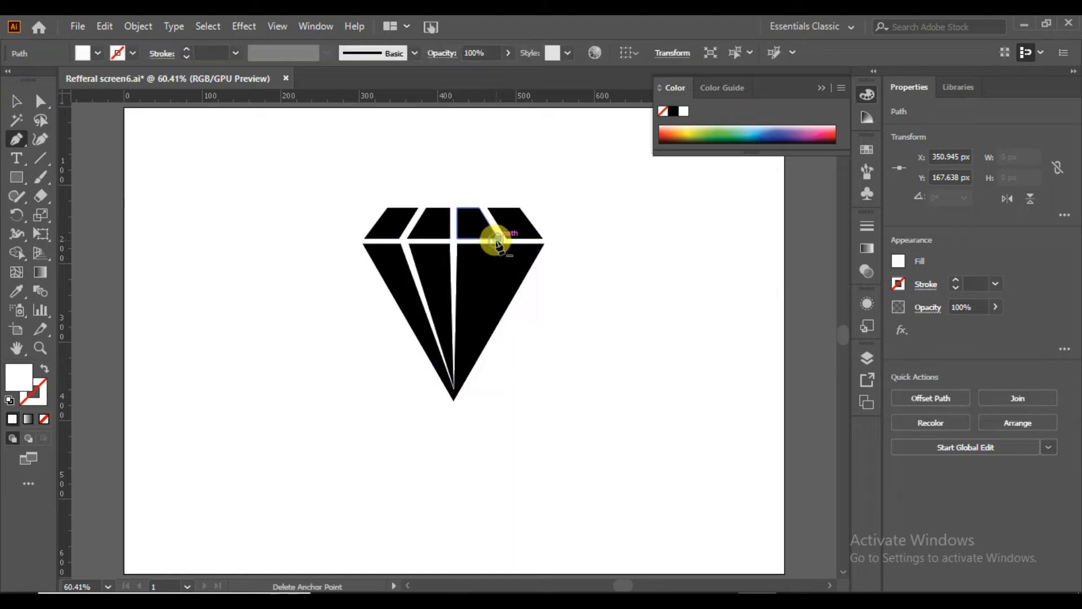
{"action": "left_click", "coordinate": [454, 389]}
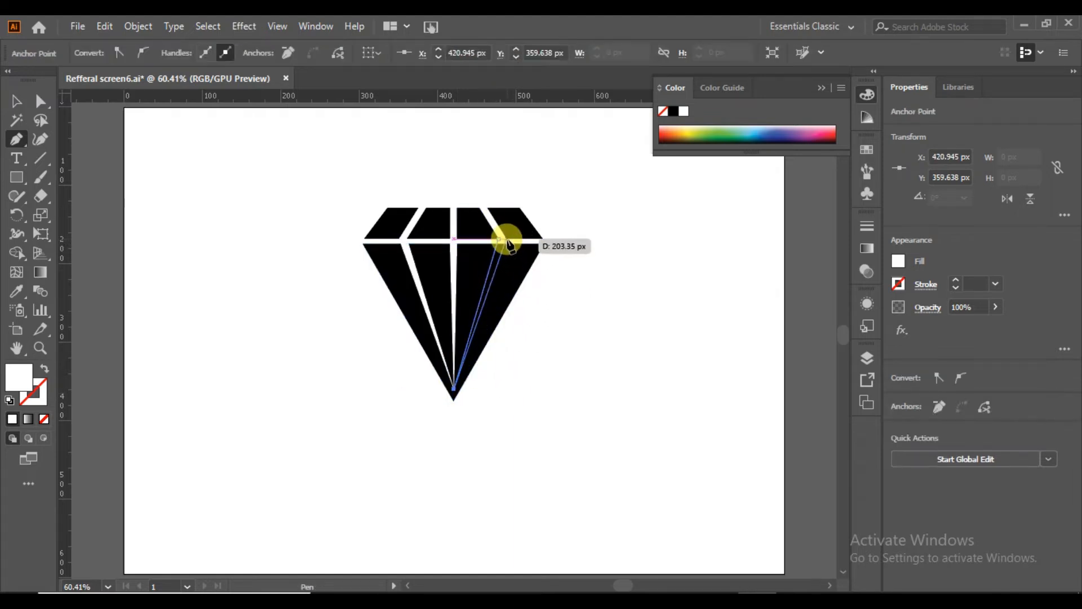
{"action": "left_click", "coordinate": [506, 239]}
{"action": "left_click", "coordinate": [15, 101]}
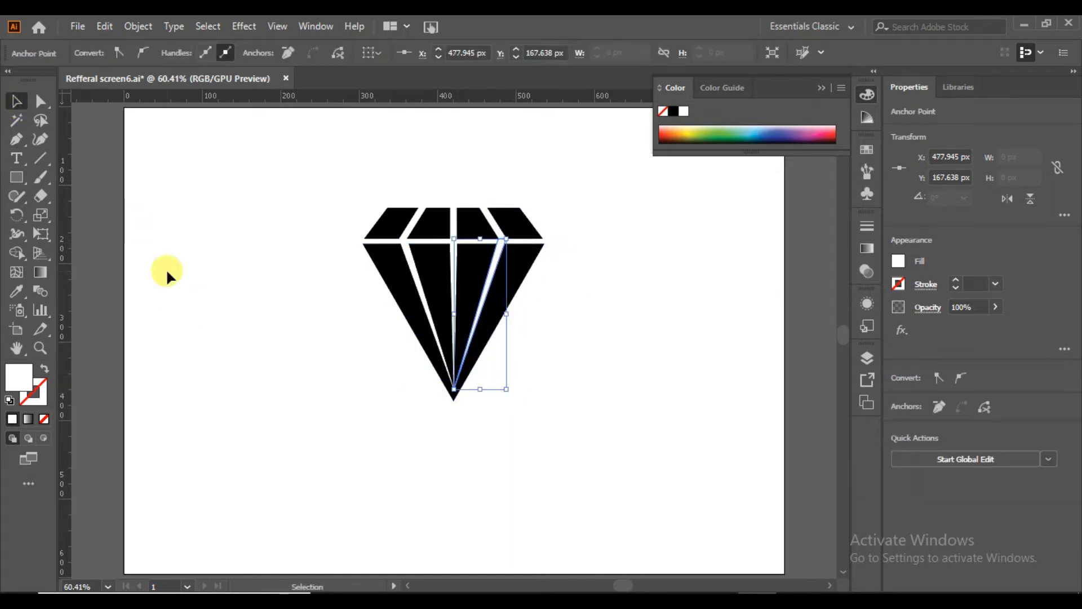
{"action": "left_click", "coordinate": [167, 269]}
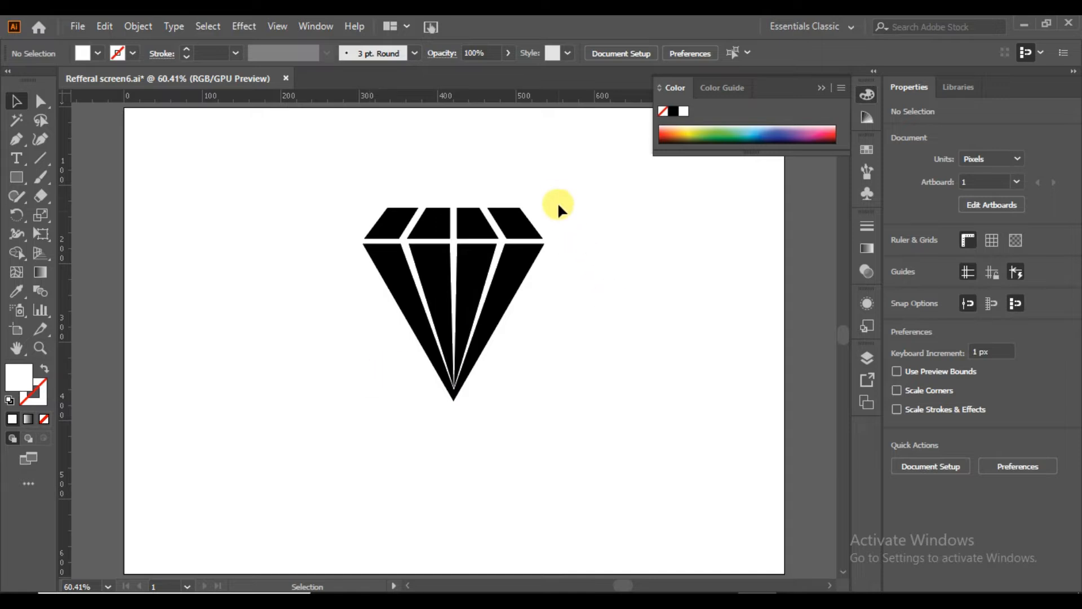
Select the whole diamond and merge each white wedge's regions into one shape with the Shape Builder.
{"action": "left_click_drag", "start_coordinate": [577, 200], "coordinate": [272, 403]}
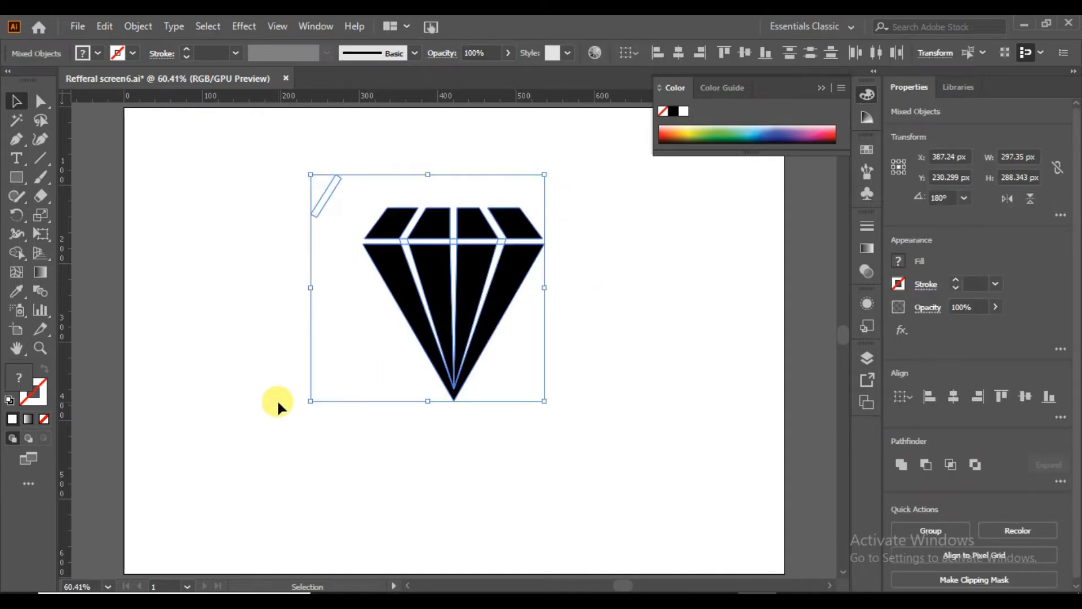
{"action": "key", "text": "ctrl+plus"}
{"action": "key", "text": "ctrl+plus"}
{"action": "key", "text": "ctrl+plus"}
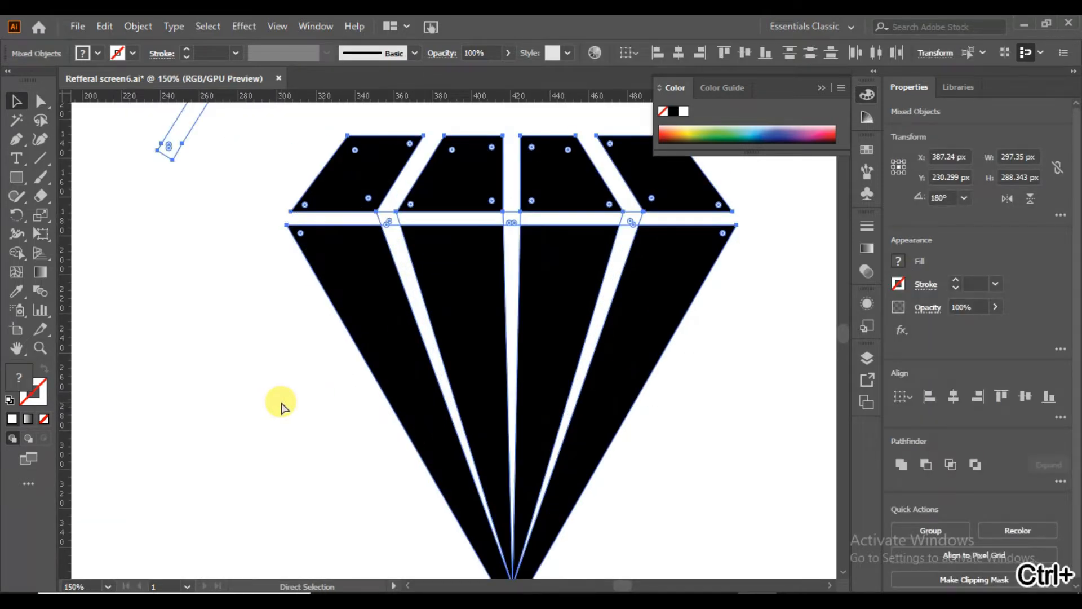
{"action": "left_click", "coordinate": [17, 246]}
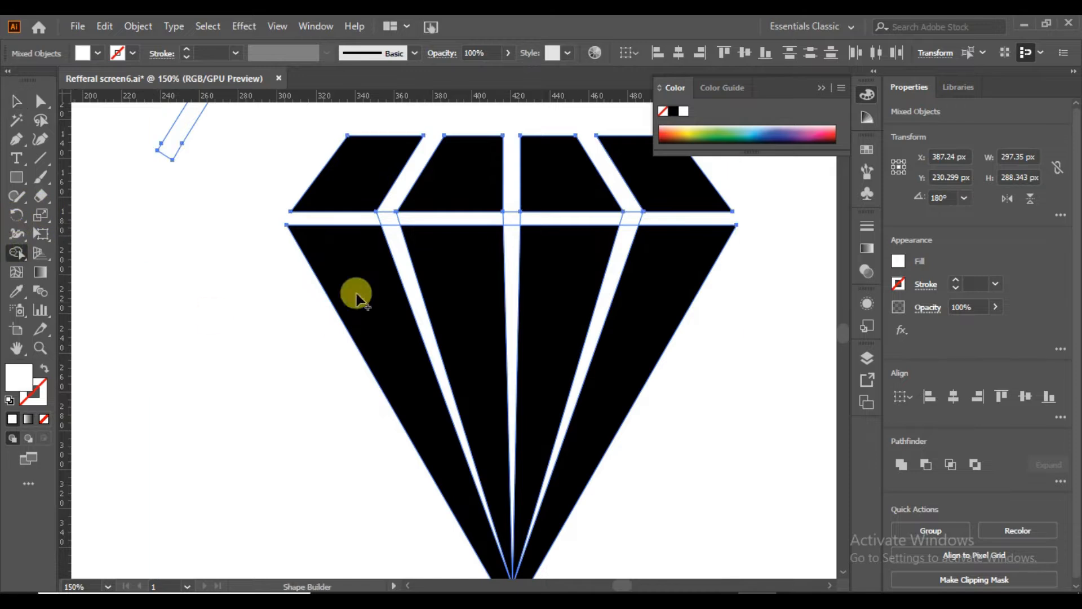
{"action": "left_click_drag", "start_coordinate": [390, 228], "coordinate": [394, 236]}
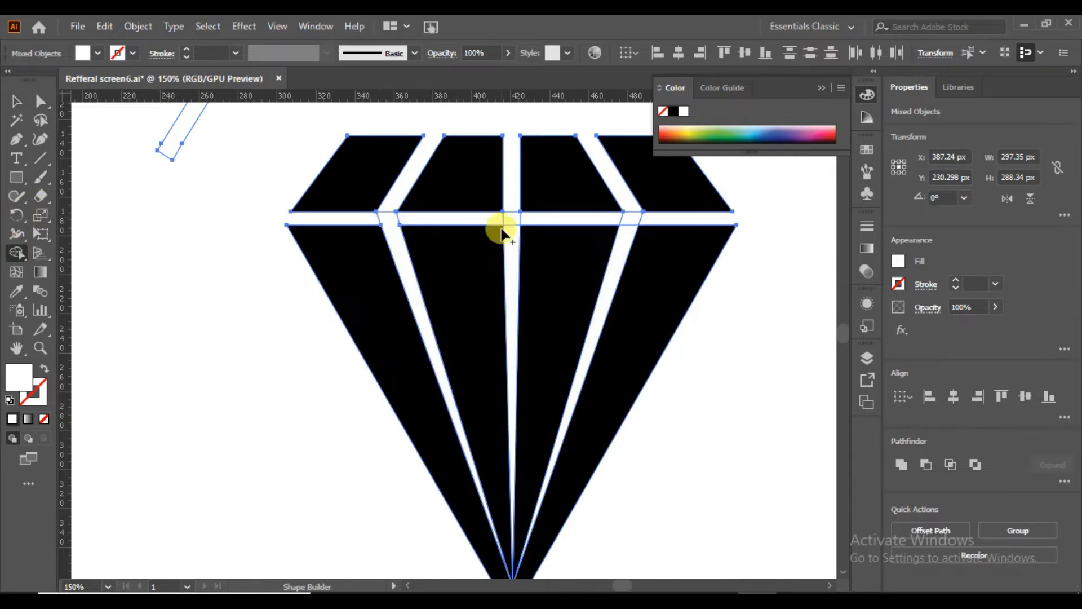
{"action": "left_click_drag", "start_coordinate": [512, 220], "coordinate": [513, 234]}
{"action": "left_click_drag", "start_coordinate": [631, 223], "coordinate": [625, 232]}
Remove the three white wedges with the Shape Builder to split the diamond's lower part into four facets.
{"action": "left_click", "coordinate": [390, 226], "text": "alt"}
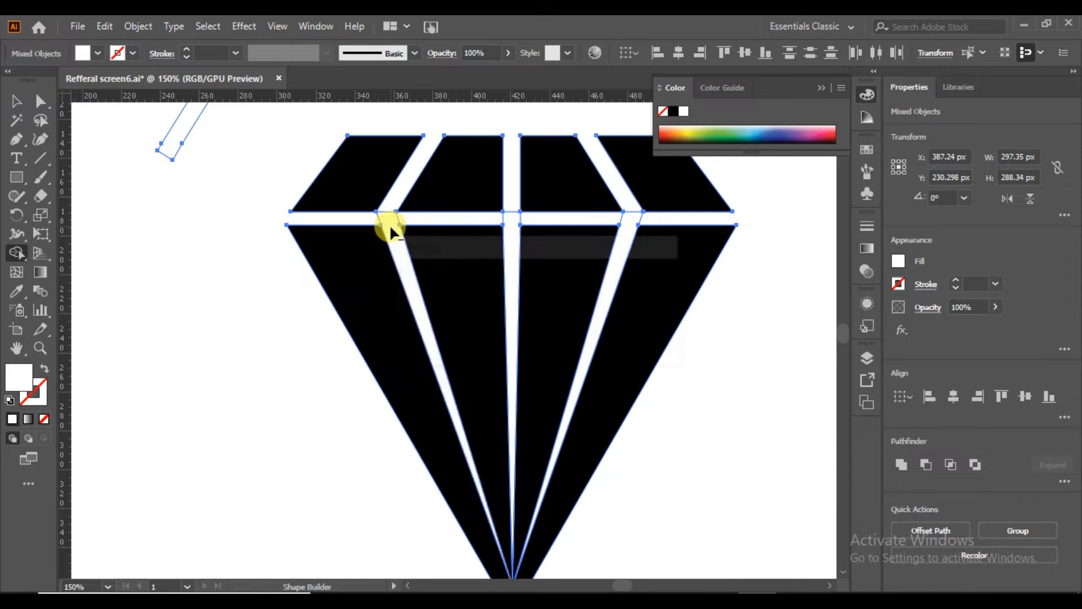
{"action": "left_click", "coordinate": [510, 237], "text": "alt"}
{"action": "left_click", "coordinate": [623, 234], "text": "alt"}
{"action": "left_click", "coordinate": [18, 102]}
{"action": "left_click", "coordinate": [114, 315]}
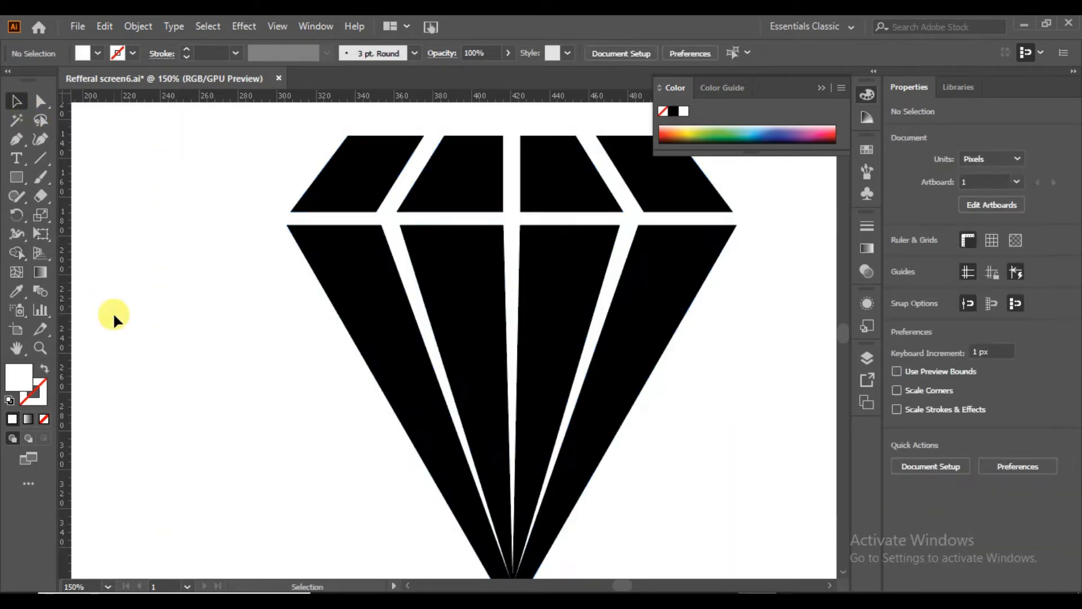
Draw a black ellipse of about 202 × 280 px, tilted about 21°, below and left of the diamond, discarding any stray ellipse.
{"action": "key", "text": "ctrl+0"}
{"action": "left_click_drag", "start_coordinate": [18, 177], "coordinate": [62, 214]}
{"action": "left_click_drag", "start_coordinate": [266, 268], "coordinate": [424, 445]}
{"action": "left_click_drag", "start_coordinate": [344, 361], "coordinate": [377, 402]}
{"action": "left_click_drag", "start_coordinate": [380, 308], "coordinate": [375, 268]}
{"action": "left_click_drag", "start_coordinate": [291, 488], "coordinate": [340, 513]}
{"action": "left_click_drag", "start_coordinate": [382, 383], "coordinate": [363, 382]}
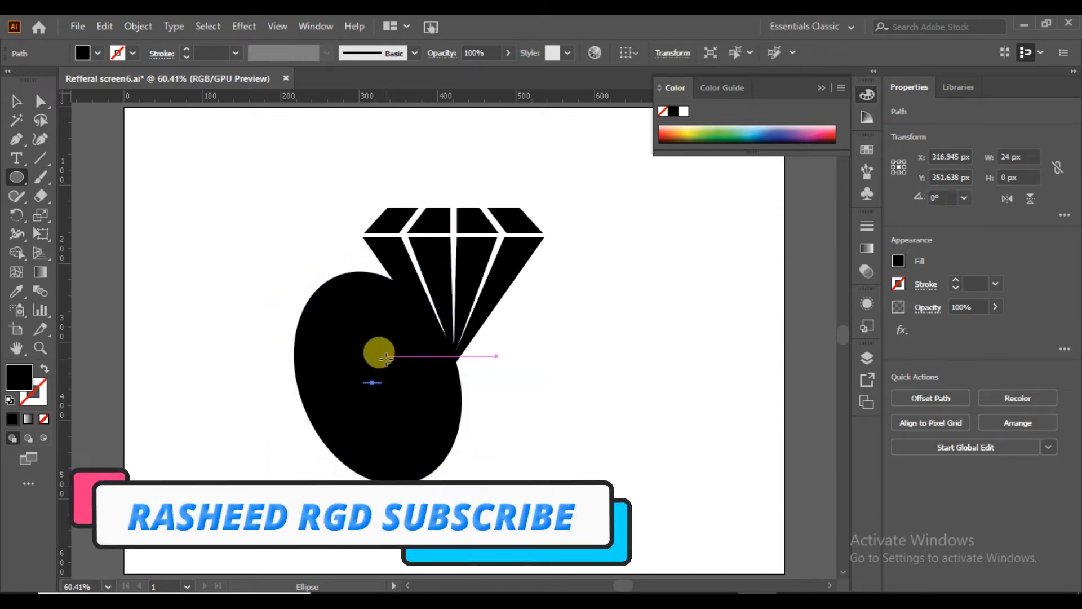
{"action": "key", "text": "ctrl+z"}
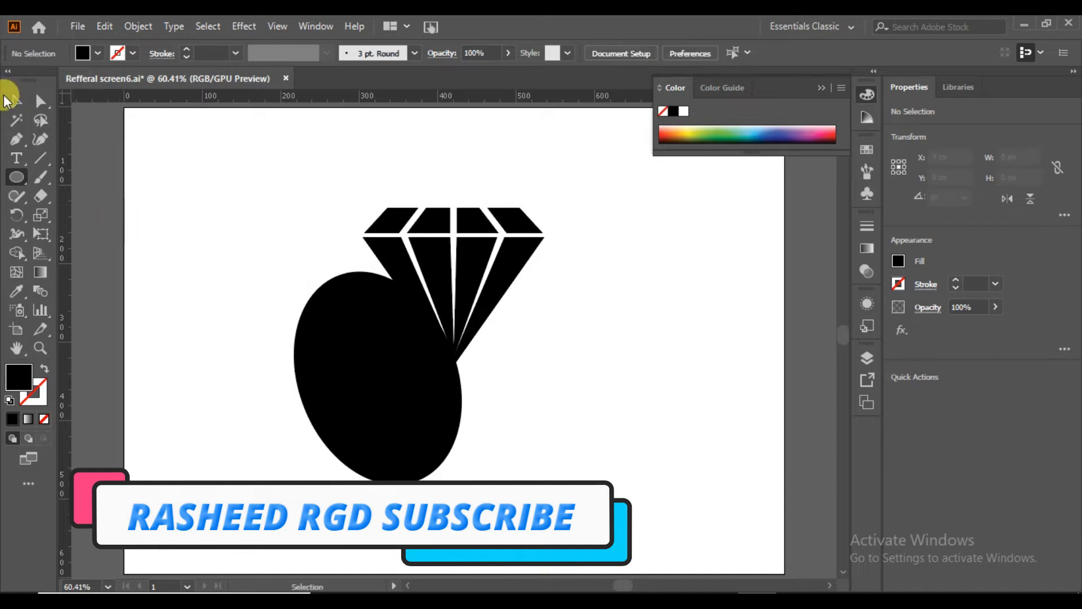
Copy the ellipse about 11 px left and 20 px down, then subtract the copy from the original to leave a thin crescent.
{"action": "left_click", "coordinate": [12, 100]}
{"action": "left_click_drag", "start_coordinate": [374, 370], "coordinate": [345, 370]}
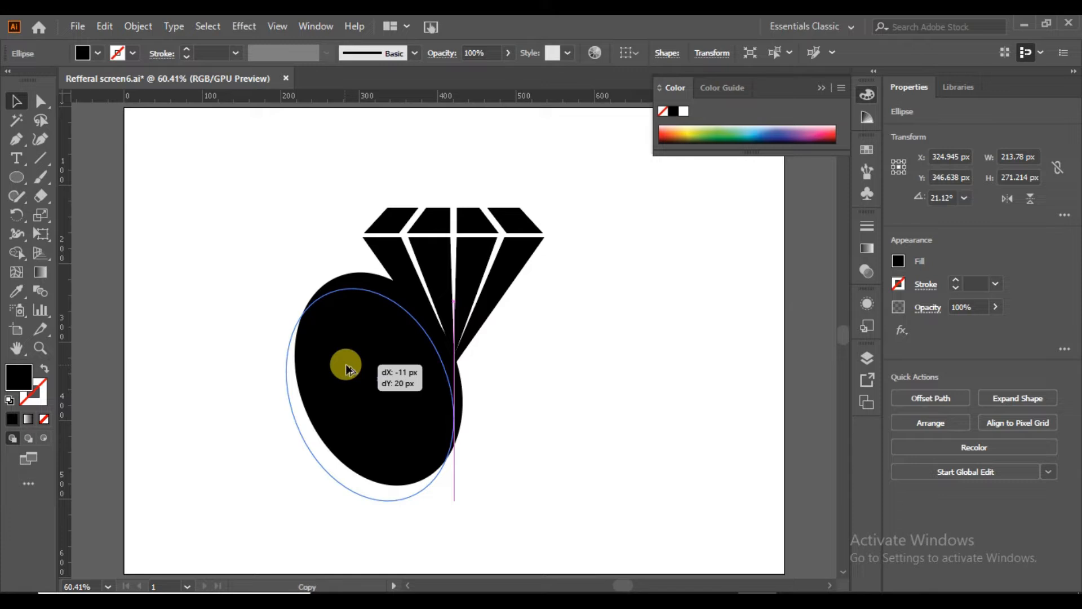
{"action": "left_click_drag", "start_coordinate": [345, 370], "coordinate": [344, 367]}
{"action": "left_click", "coordinate": [14, 102]}
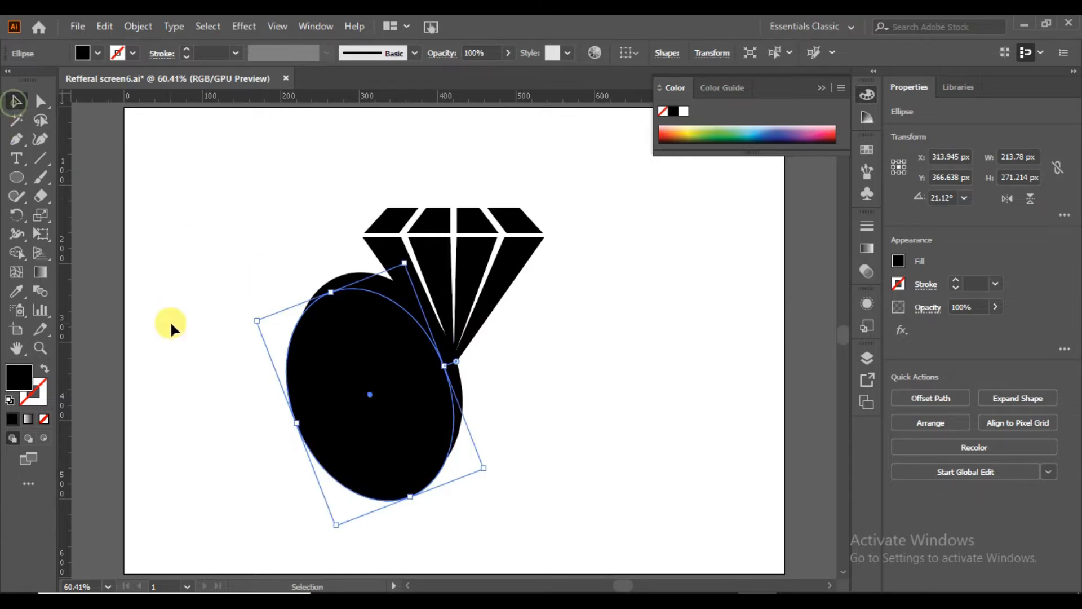
{"action": "left_click", "coordinate": [355, 430], "text": "shift"}
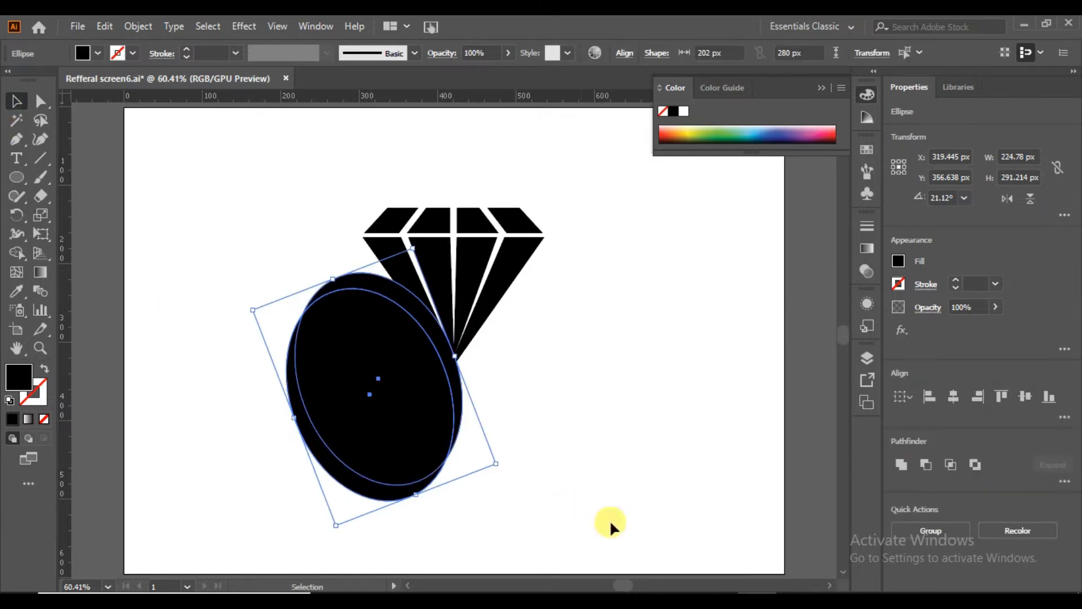
{"action": "left_click", "coordinate": [925, 464]}
Duplicate the crescent twice, offsetting each copy down and to the right to form three fanned leaves.
{"action": "left_click", "coordinate": [452, 368]}
{"action": "left_click_drag", "start_coordinate": [421, 325], "coordinate": [429, 343]}
{"action": "left_click_drag", "start_coordinate": [433, 348], "coordinate": [456, 344]}
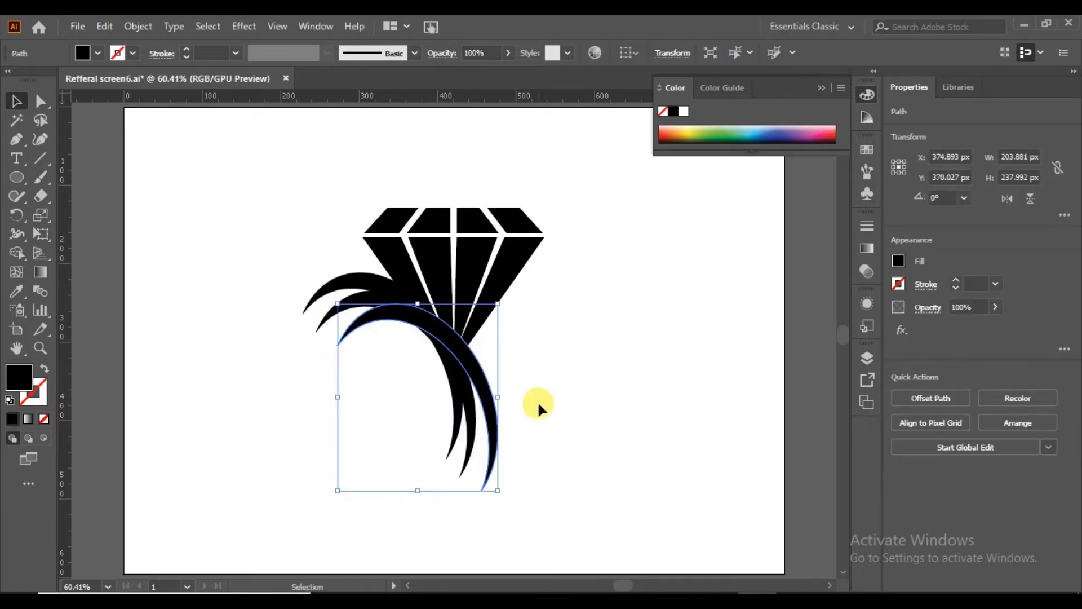
{"action": "left_click", "coordinate": [196, 391]}
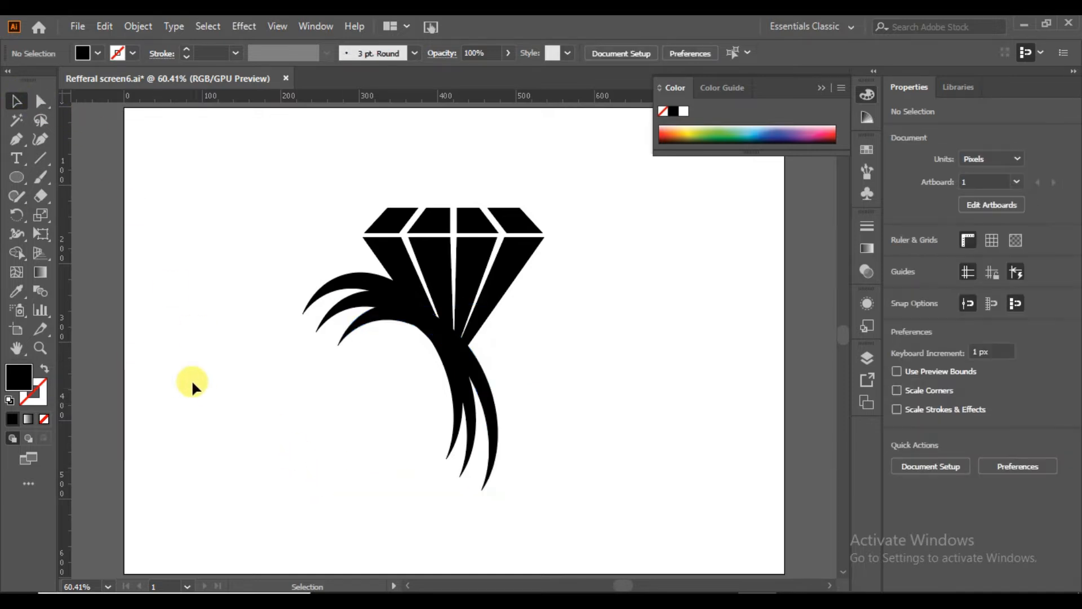
Draw a black rectangle of about 318 × 195 px over the lower halves of the three crescents.
{"action": "left_click_drag", "start_coordinate": [17, 181], "coordinate": [57, 177]}
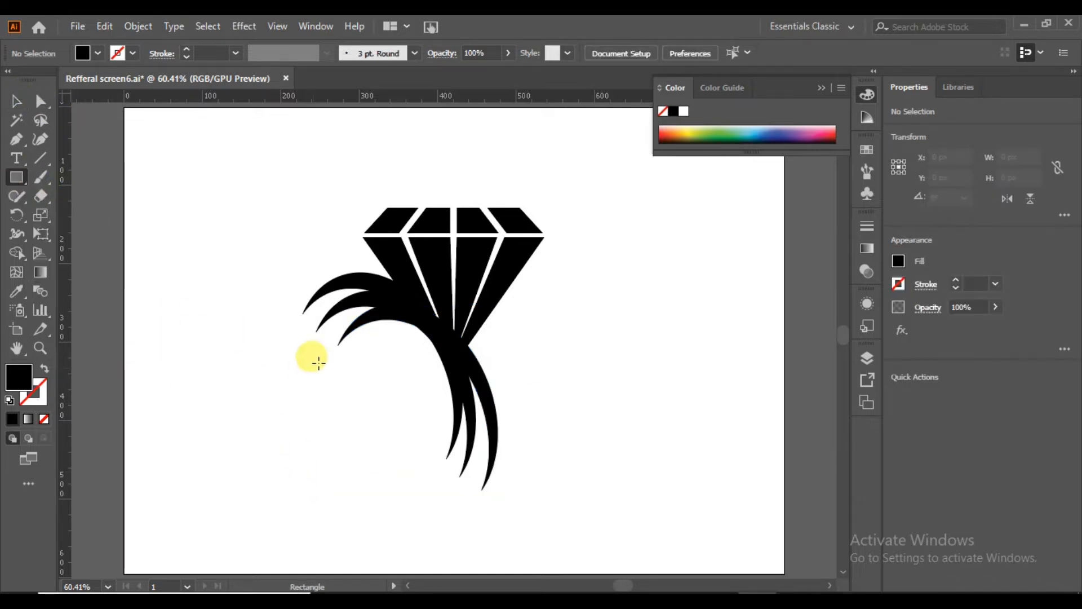
{"action": "mouse_move", "coordinate": [351, 341]}
{"action": "left_mouse_down"}
{"action": "mouse_move", "coordinate": [551, 386]}
{"action": "mouse_move", "coordinate": [600, 493]}
{"action": "left_mouse_up"}
{"action": "left_click", "coordinate": [16, 100]}
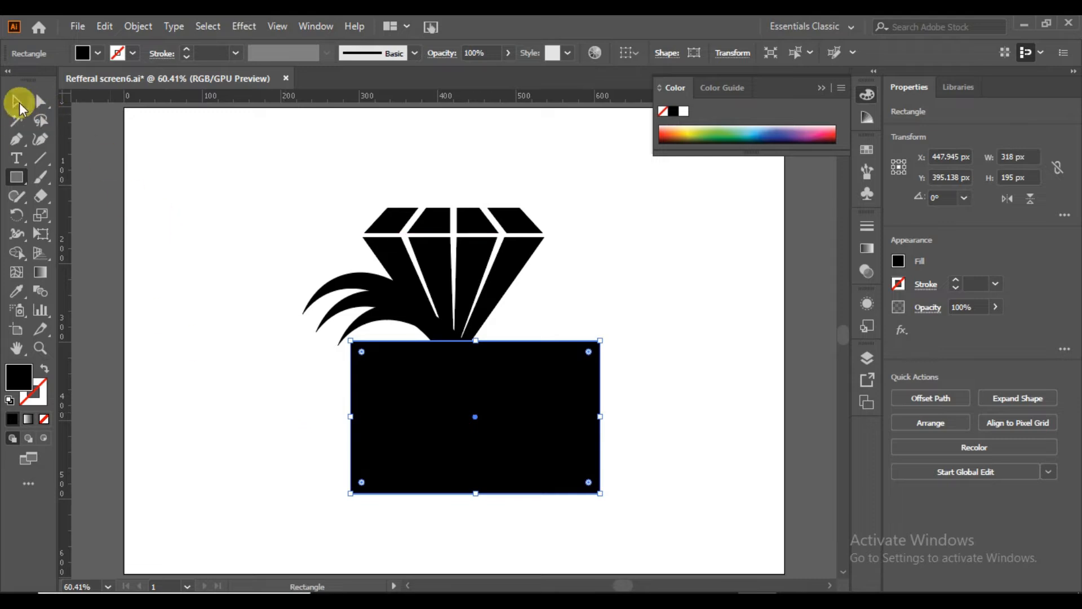
Trim the crescents along the rectangle's top edge with the Shape Builder and move the rectangle below the artwork.
{"action": "left_click", "coordinate": [344, 385], "text": "shift"}
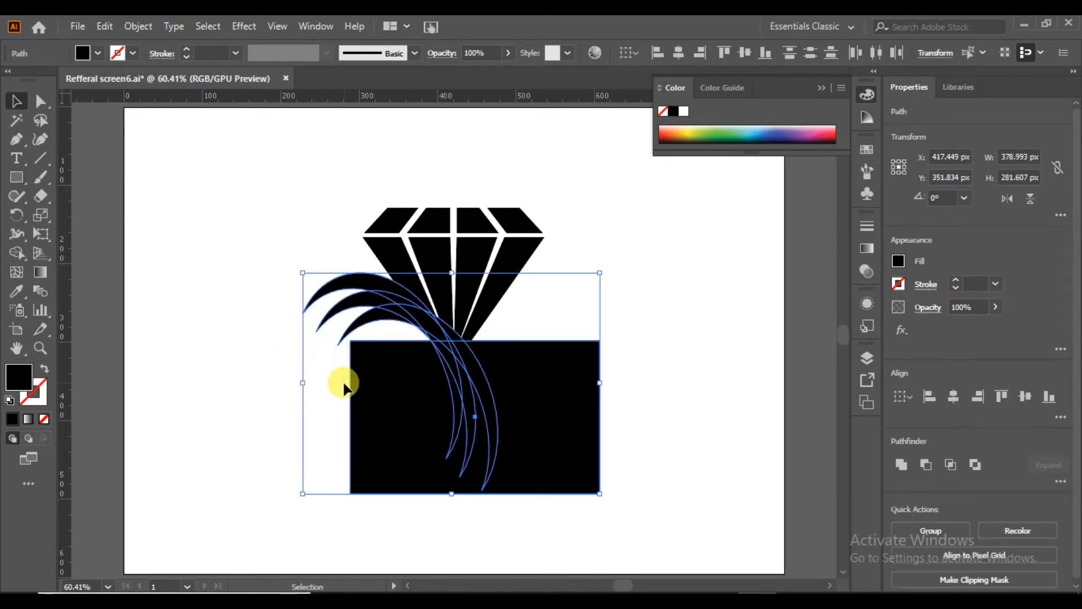
{"action": "left_click", "coordinate": [16, 252]}
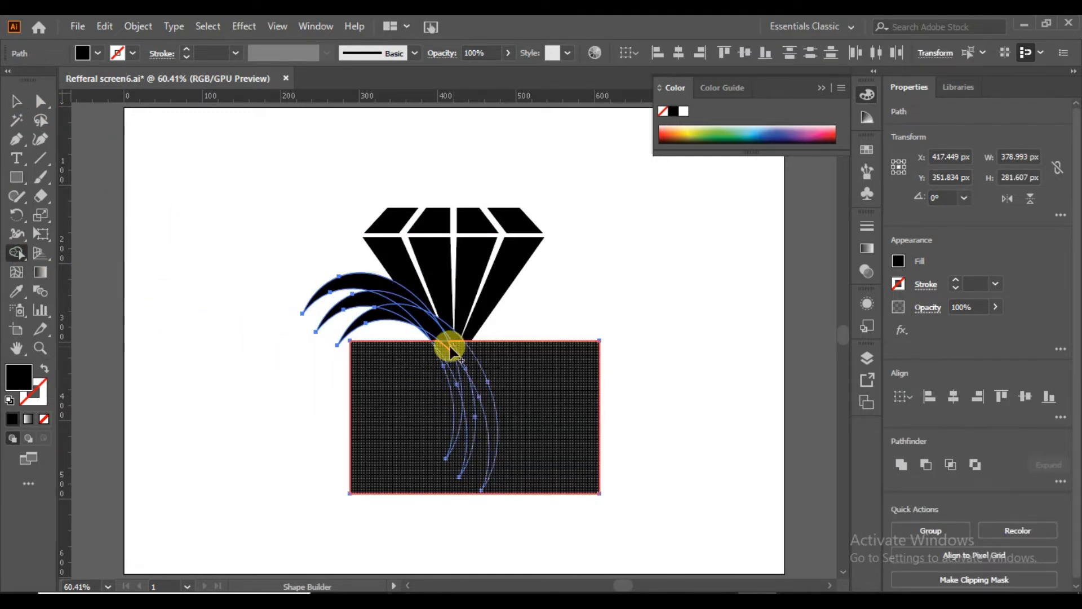
{"action": "left_click", "coordinate": [500, 420]}
{"action": "left_click", "coordinate": [17, 100]}
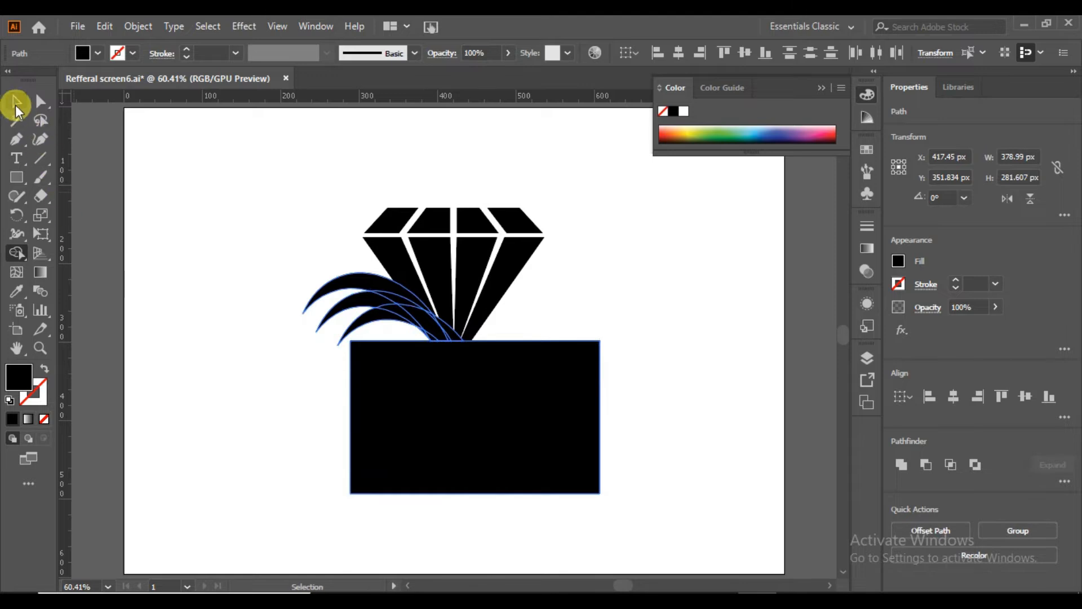
{"action": "left_click", "coordinate": [178, 321]}
{"action": "left_click_drag", "start_coordinate": [466, 422], "coordinate": [367, 499]}
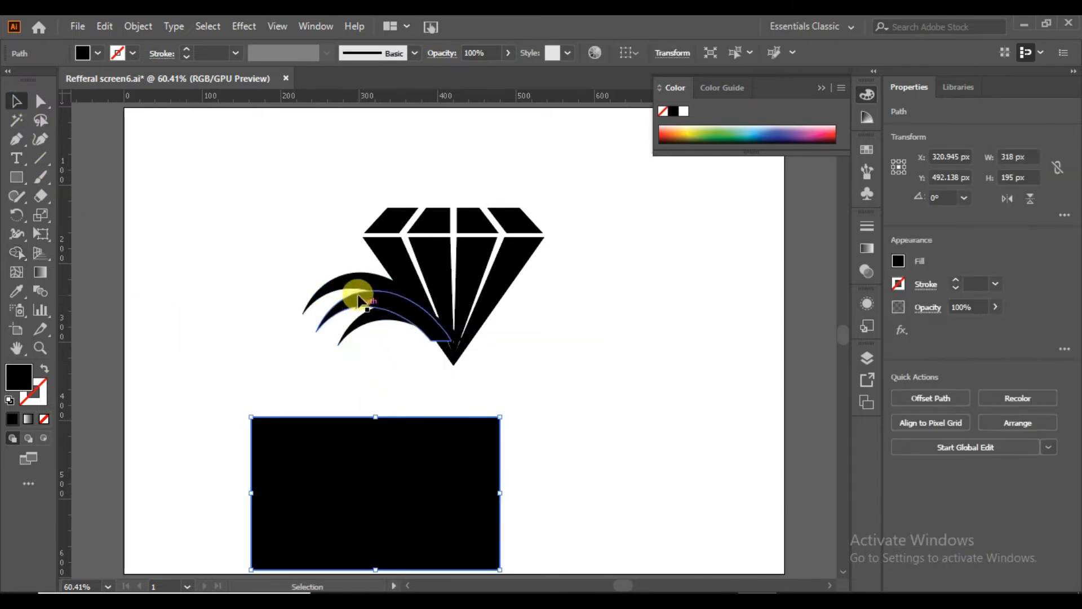
Unite the three trimmed crescents into one leaf shape and move it down to meet the diamond's tip.
{"action": "left_click", "coordinate": [341, 281]}
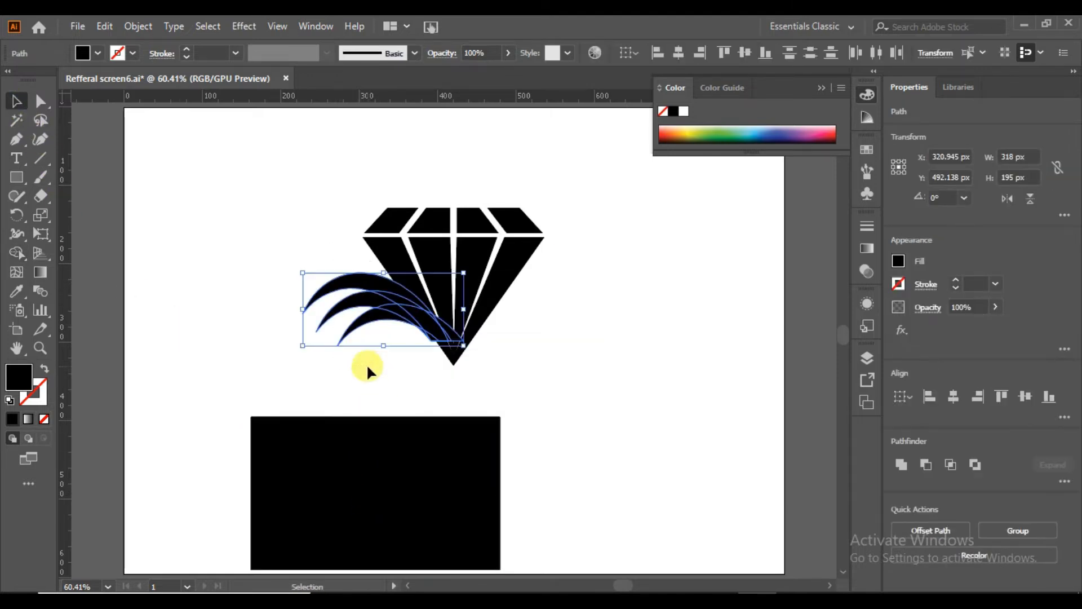
{"action": "left_click", "coordinate": [924, 465]}
{"action": "left_click", "coordinate": [544, 445]}
{"action": "left_click_drag", "start_coordinate": [390, 313], "coordinate": [416, 327]}
{"action": "left_click", "coordinate": [586, 382]}
{"action": "left_click", "coordinate": [558, 401]}
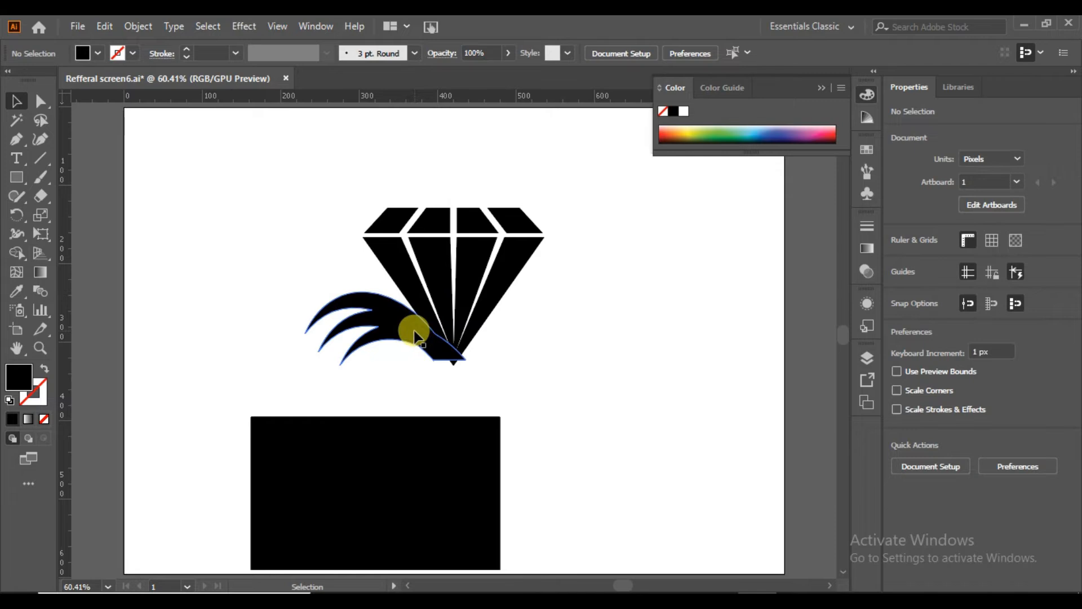
Make a mirrored copy of the leaf shape and place it symmetrically on the diamond's right side.
{"action": "right_click", "coordinate": [415, 332]}
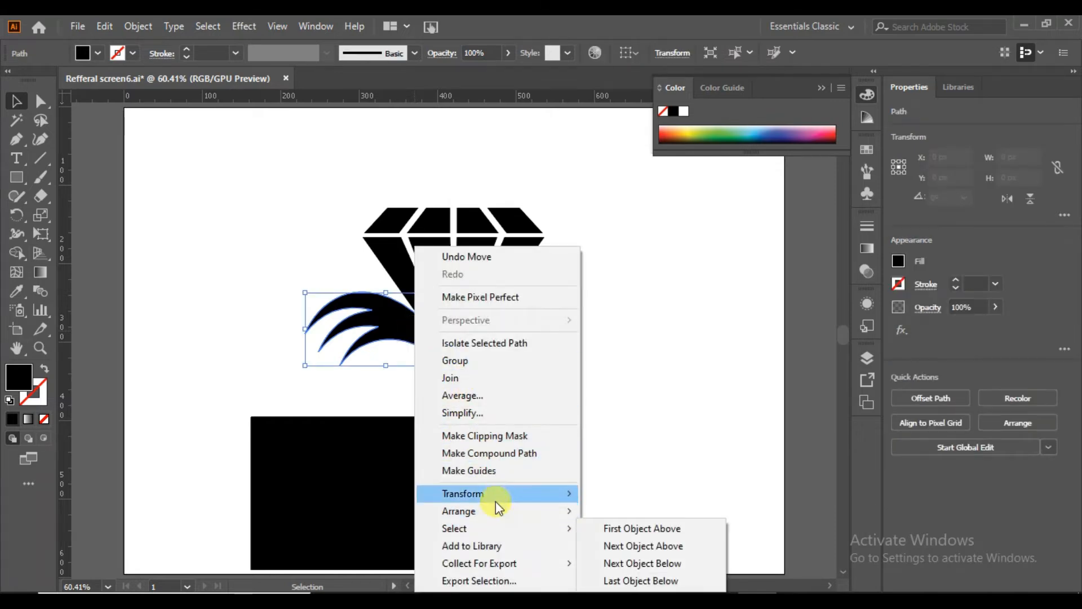
{"action": "mouse_move", "coordinate": [490, 493]}
{"action": "left_click", "coordinate": [620, 413]}
{"action": "left_click", "coordinate": [621, 427]}
{"action": "left_click_drag", "start_coordinate": [381, 325], "coordinate": [520, 325]}
{"action": "left_click", "coordinate": [554, 454]}
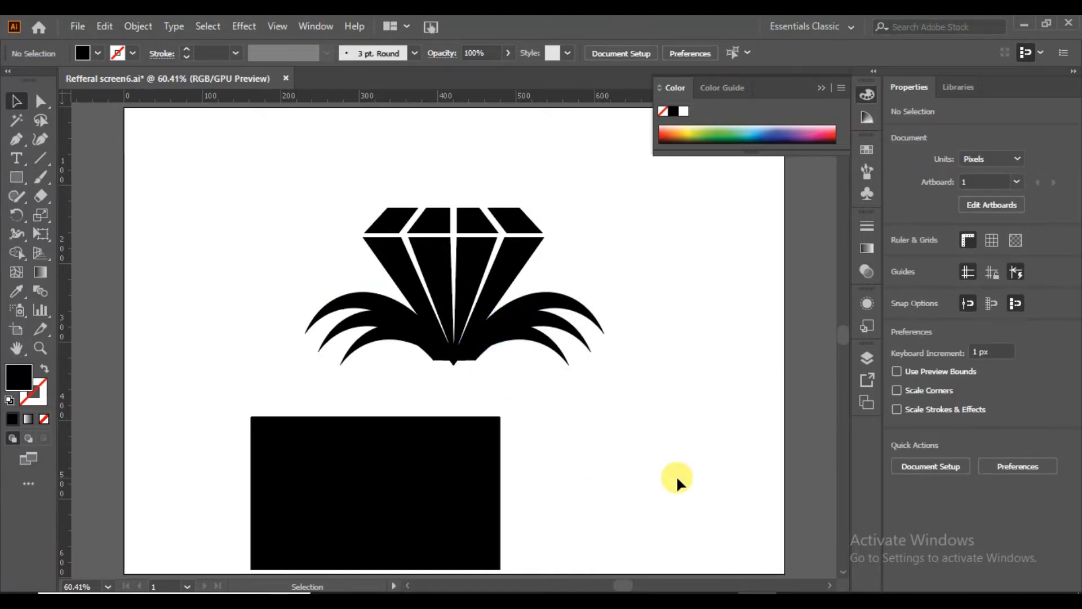
Round the pointed tips and inner corners of the leaf shape on the diamond's right side.
{"action": "left_click", "coordinate": [599, 326]}
{"action": "left_click", "coordinate": [40, 101]}
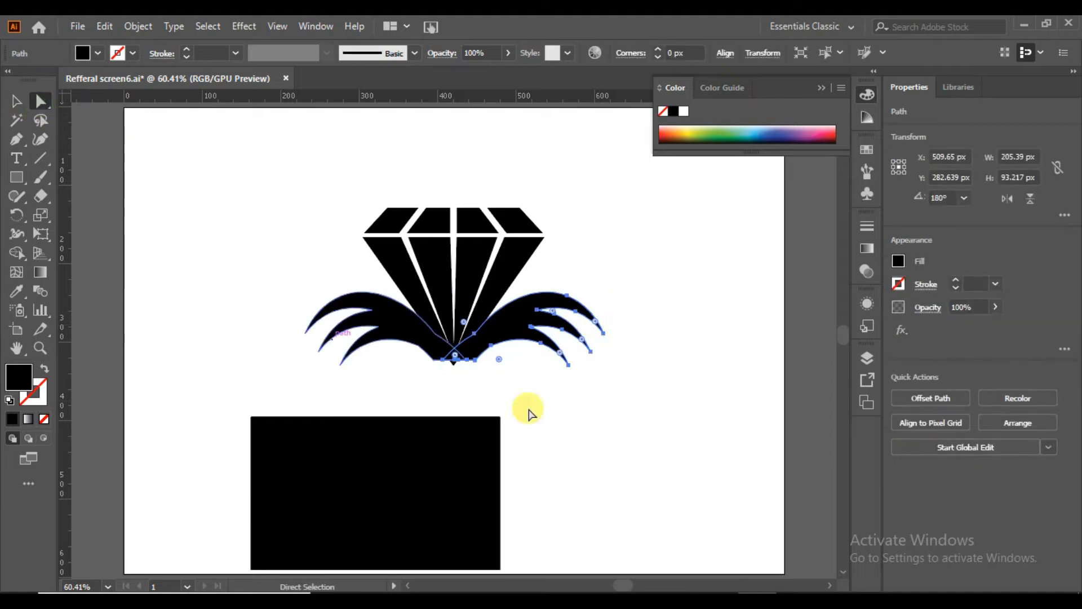
{"action": "left_click", "coordinate": [618, 367]}
{"action": "left_click", "coordinate": [599, 328]}
{"action": "left_click", "coordinate": [18, 101]}
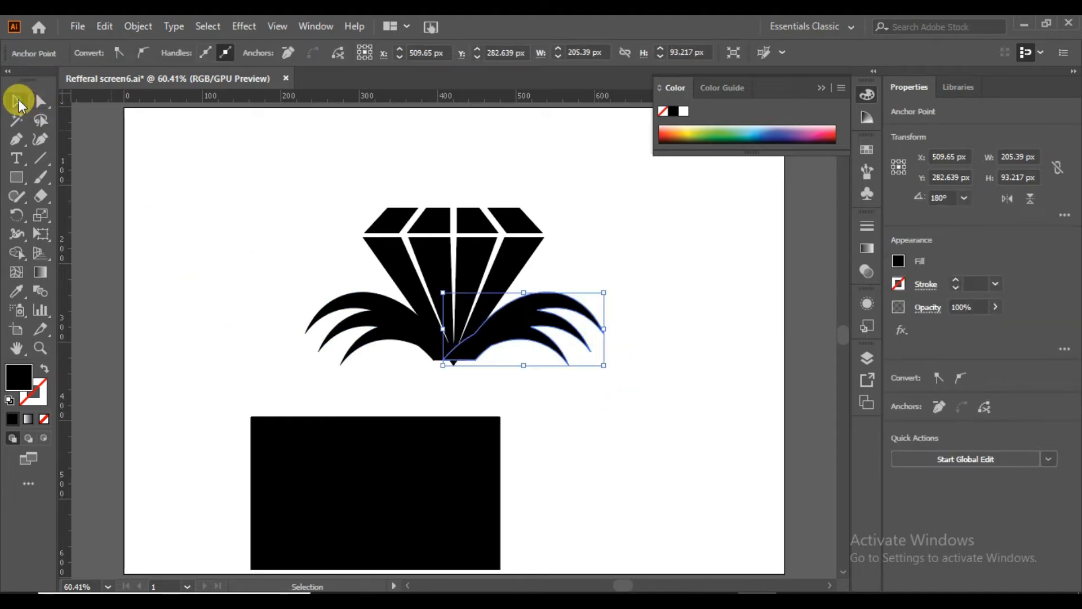
{"action": "left_click", "coordinate": [40, 100]}
{"action": "left_click", "coordinate": [162, 212]}
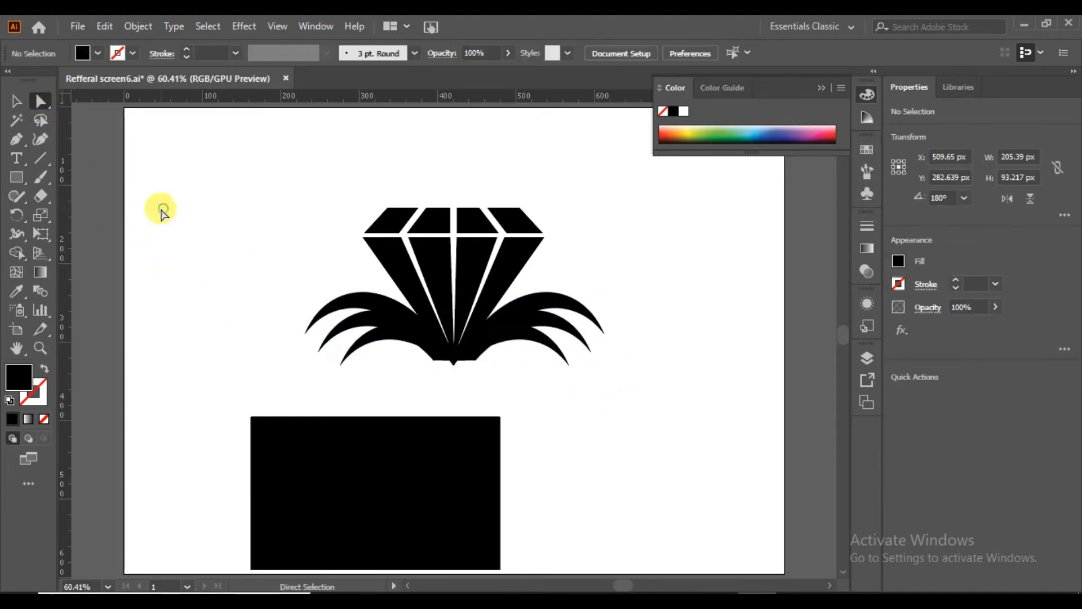
{"action": "left_click", "coordinate": [511, 326]}
{"action": "left_click_drag", "start_coordinate": [554, 310], "coordinate": [578, 323]}
{"action": "left_click", "coordinate": [624, 427]}
Round the tips and inner corners of the left leaf shape to match, and delete the black rectangle below the artwork.
{"action": "left_click", "coordinate": [349, 333]}
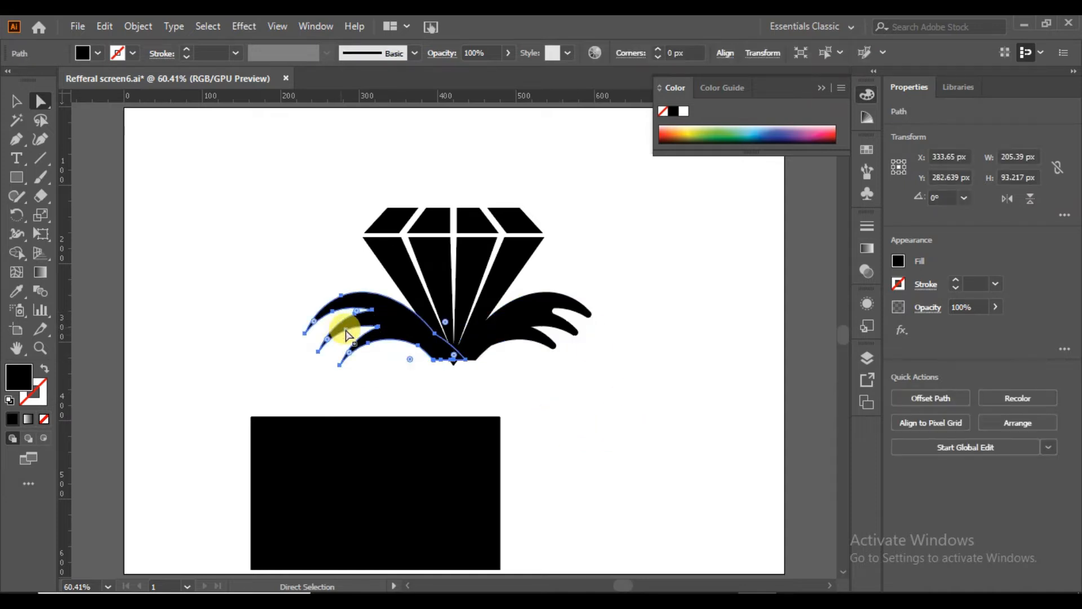
{"action": "left_click_drag", "start_coordinate": [359, 312], "coordinate": [231, 349]}
{"action": "left_click", "coordinate": [229, 349]}
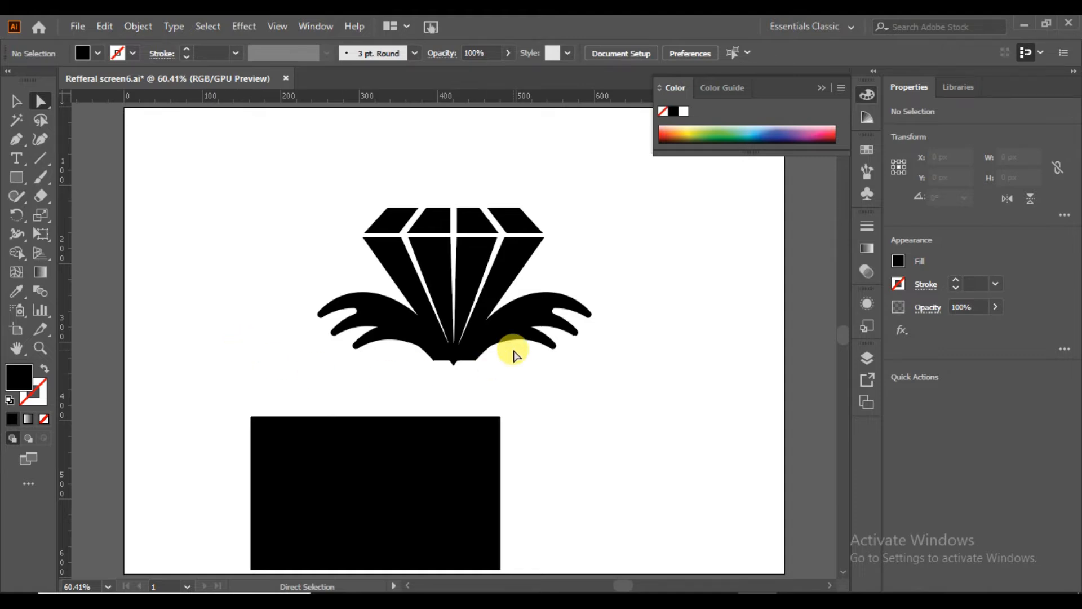
{"action": "left_click", "coordinate": [374, 488]}
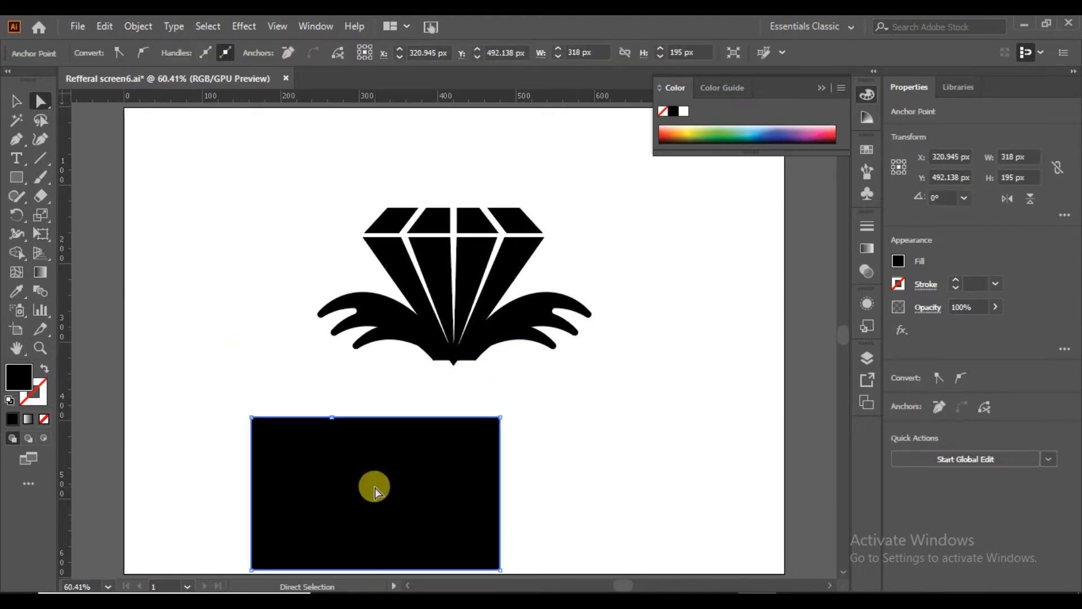
{"action": "key", "text": "Delete"}
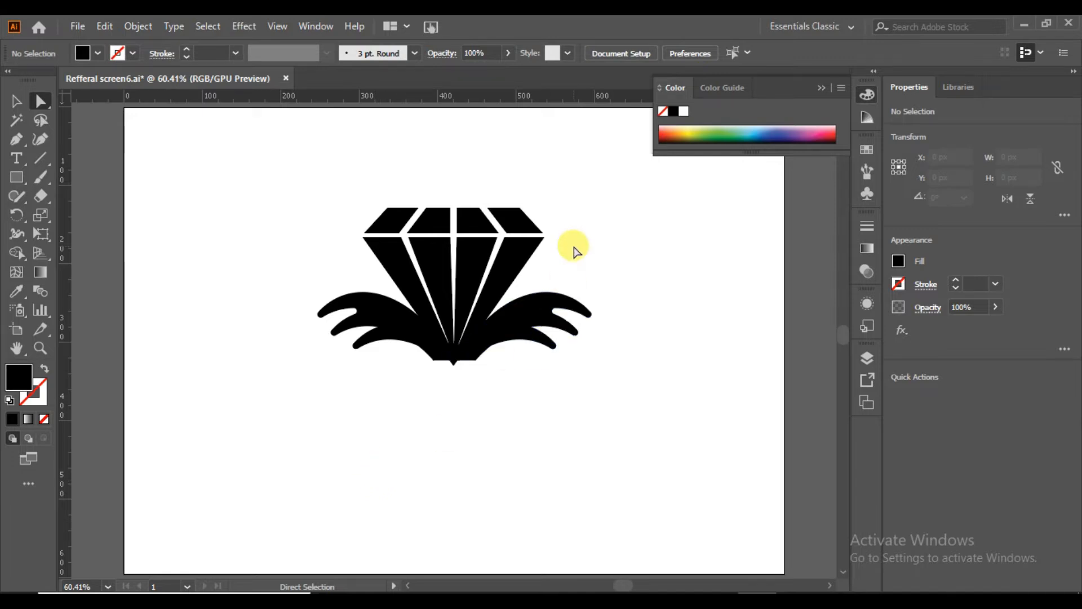
Draw a thin black bar of about 214 × 5 px and place it horizontally across the diamond's lower facets.
{"action": "left_click", "coordinate": [16, 177]}
{"action": "left_click_drag", "start_coordinate": [192, 238], "coordinate": [360, 240]}
{"action": "left_click", "coordinate": [16, 102]}
{"action": "left_click_drag", "start_coordinate": [235, 239], "coordinate": [412, 277]}
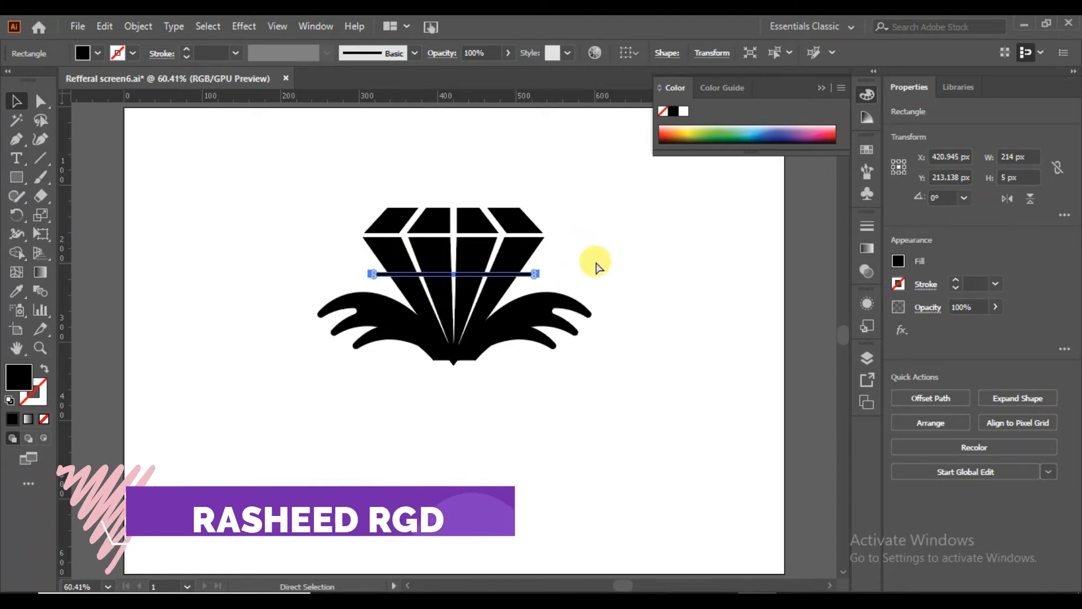
Cut the diamond's lower facets along the horizontal bar with the Shape Builder and delete the bar to leave a gap.
{"action": "key", "text": "ctrl+equal"}
{"action": "key", "text": "ctrl+equal"}
{"action": "key", "text": "ctrl+equal"}
{"action": "left_click_drag", "start_coordinate": [686, 185], "coordinate": [189, 355]}
{"action": "left_click", "coordinate": [17, 253]}
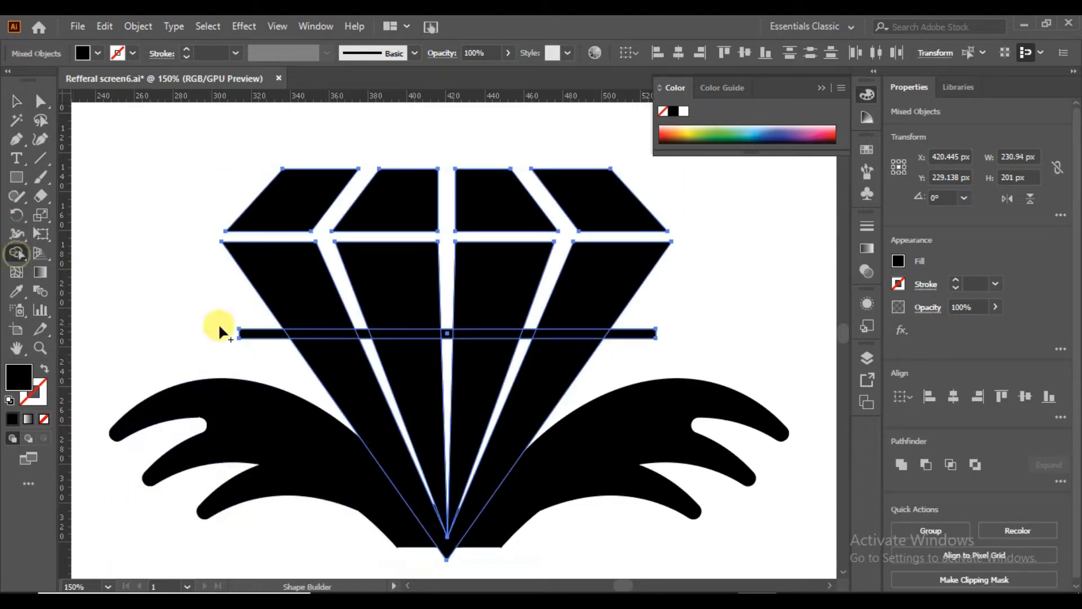
{"action": "left_click_drag", "start_coordinate": [253, 335], "coordinate": [614, 335]}
{"action": "left_click", "coordinate": [16, 100]}
{"action": "left_click", "coordinate": [209, 299]}
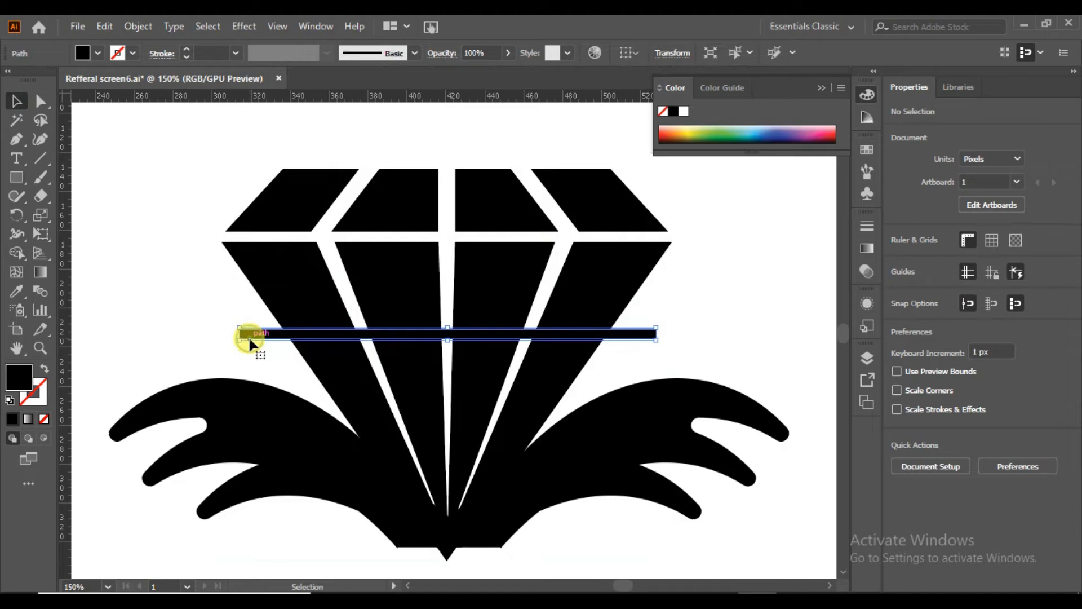
{"action": "key", "text": "Delete"}
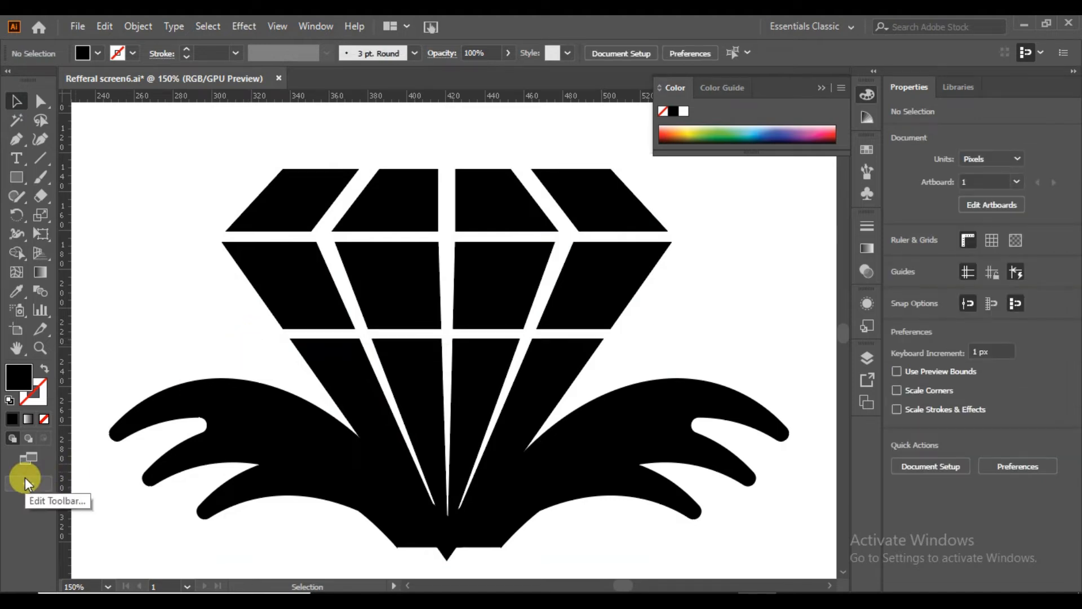
Draw a black ellipse over the diamond's lower tip, where the two leaf shapes meet.
{"action": "left_click_drag", "start_coordinate": [19, 179], "coordinate": [49, 215]}
{"action": "left_click_drag", "start_coordinate": [349, 463], "coordinate": [547, 528]}
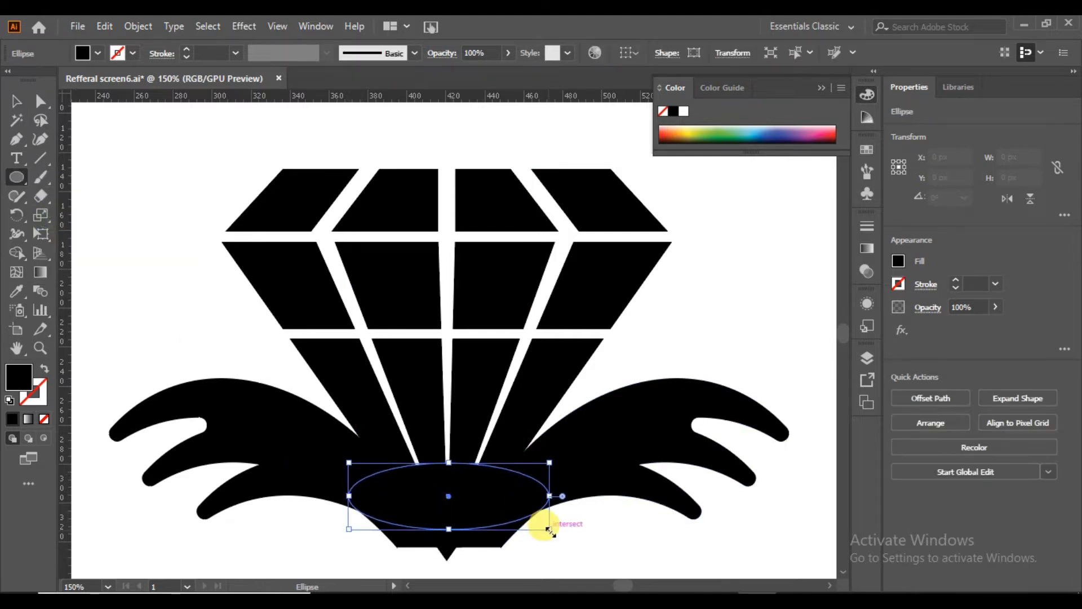
{"action": "left_click", "coordinate": [16, 101]}
{"action": "left_click", "coordinate": [157, 232]}
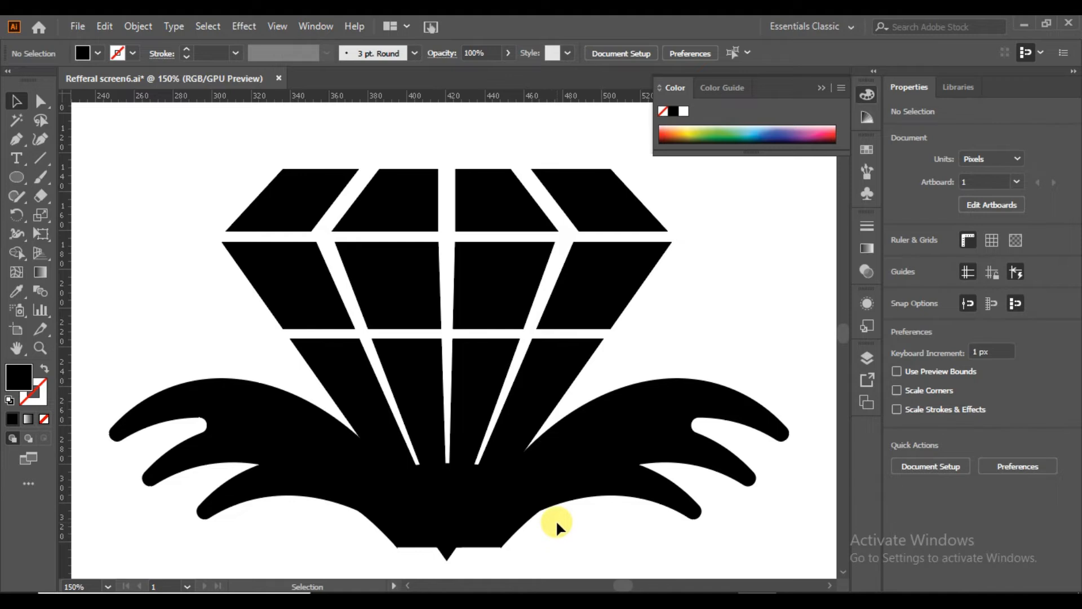
Draw a black circle about 342 px in diameter below the diamond, overlapping its tip and the leaf bases.
{"action": "key", "text": "ctrl+0"}
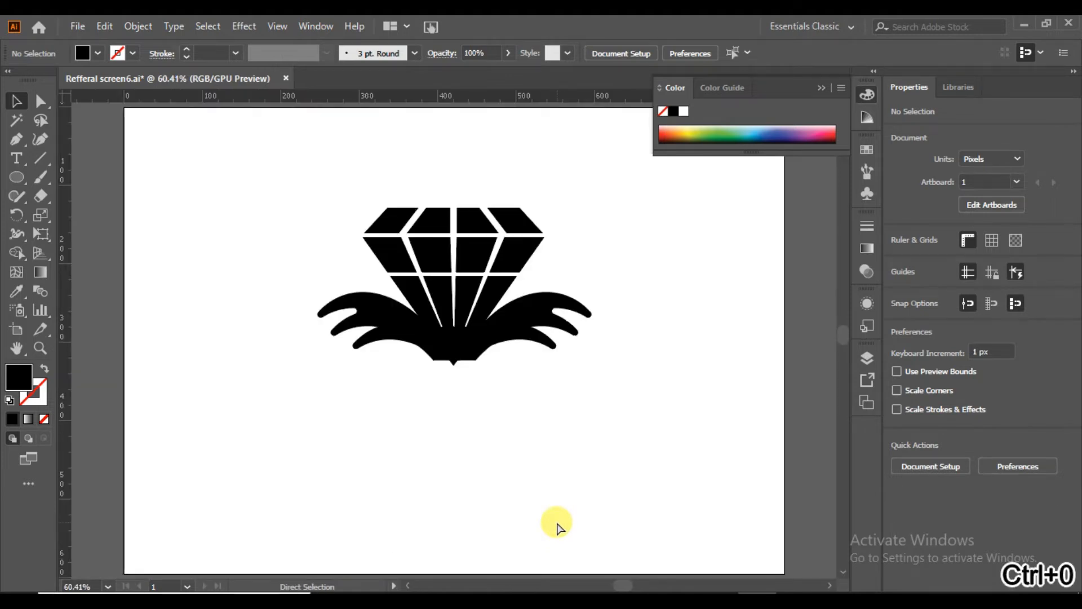
{"action": "left_click_drag", "start_coordinate": [601, 203], "coordinate": [320, 406]}
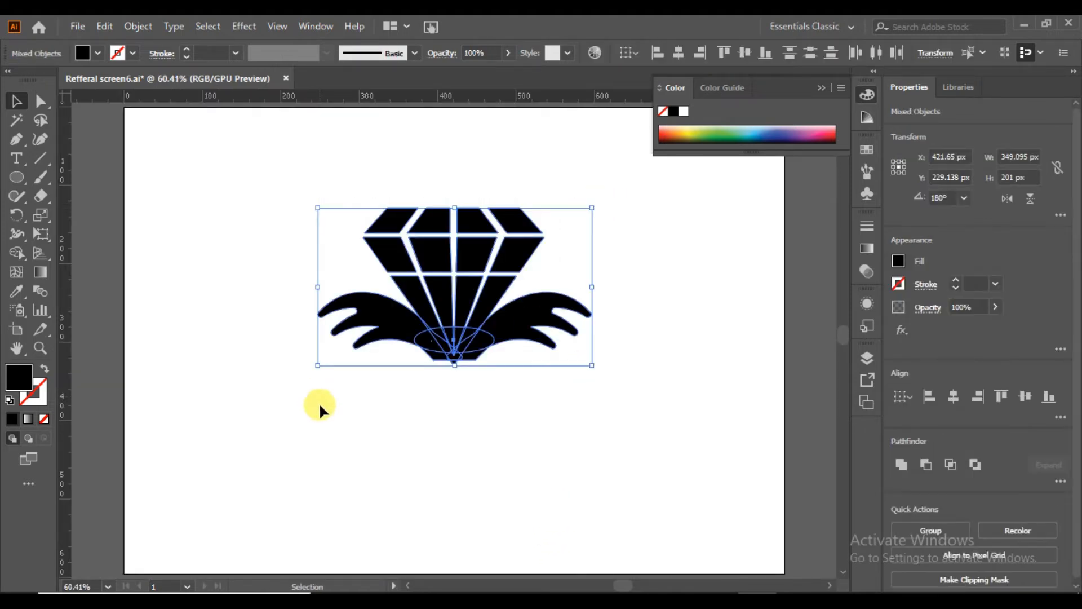
{"action": "left_click", "coordinate": [17, 180]}
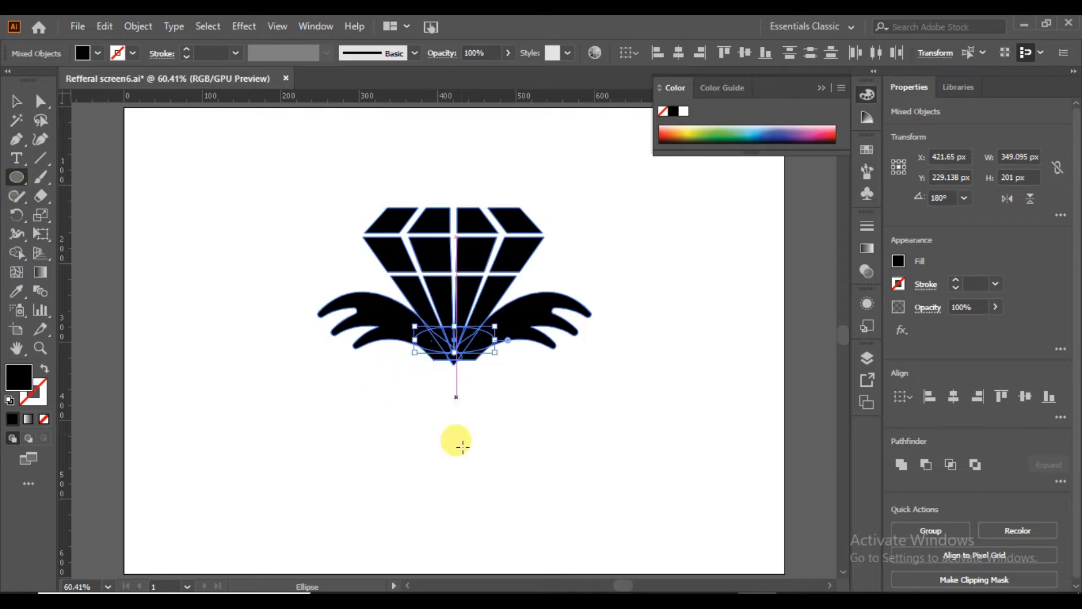
{"action": "left_click_drag", "start_coordinate": [458, 457], "coordinate": [589, 527]}
{"action": "scroll", "coordinate": [665, 339], "scroll_direction": "down", "scroll_amount": 3}
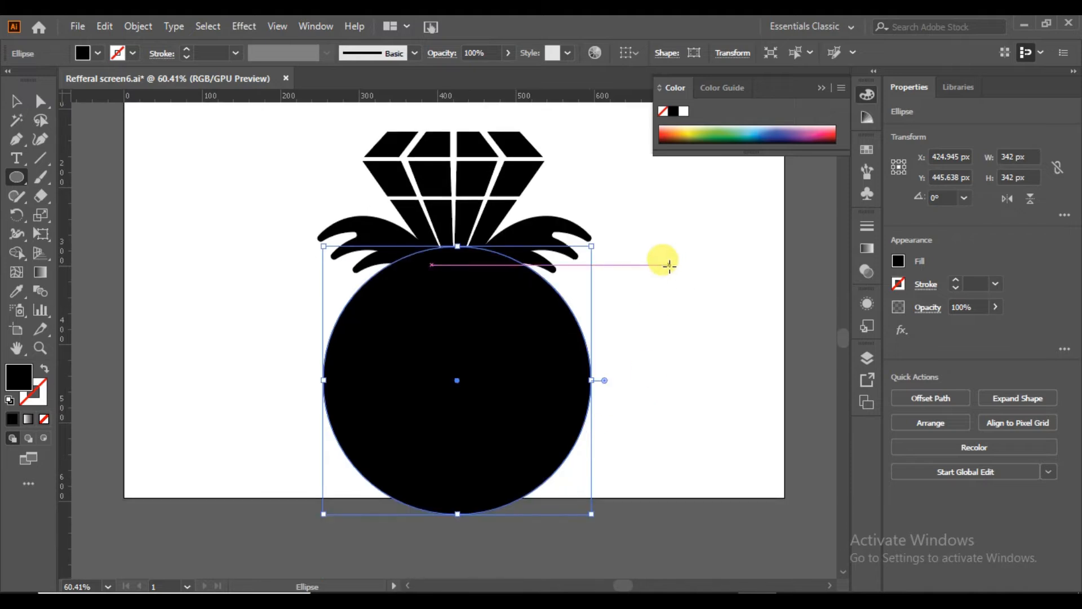
Offset the circle's path inward by 10 px with miter joins.
{"action": "left_click", "coordinate": [931, 398]}
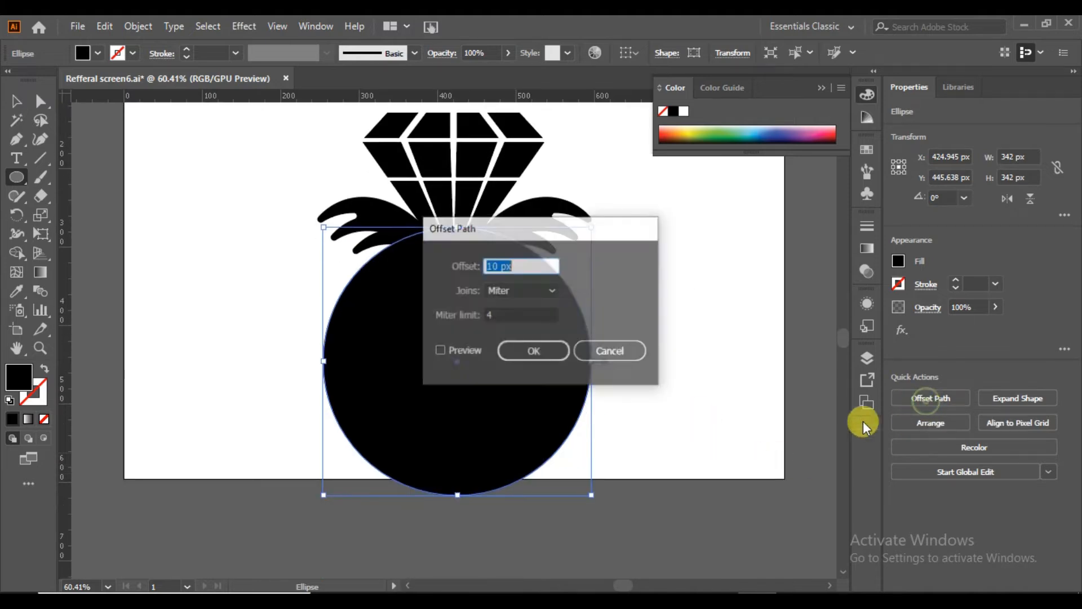
{"action": "left_click", "coordinate": [441, 351]}
{"action": "scroll", "coordinate": [536, 264], "scroll_direction": "down", "scroll_amount": 19}
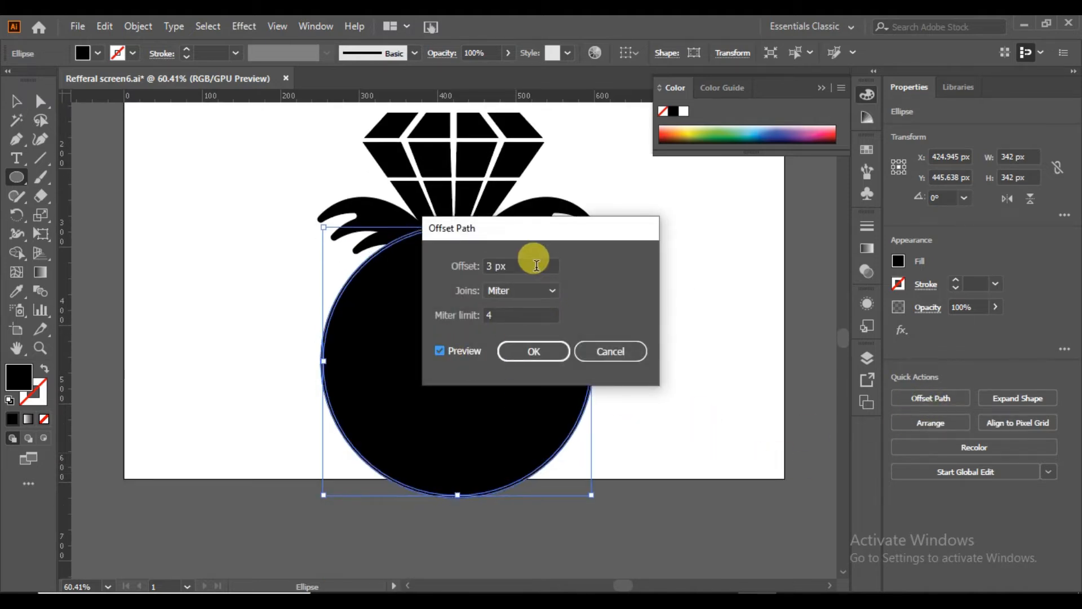
{"action": "scroll", "coordinate": [535, 272], "scroll_direction": "down", "scroll_amount": 1}
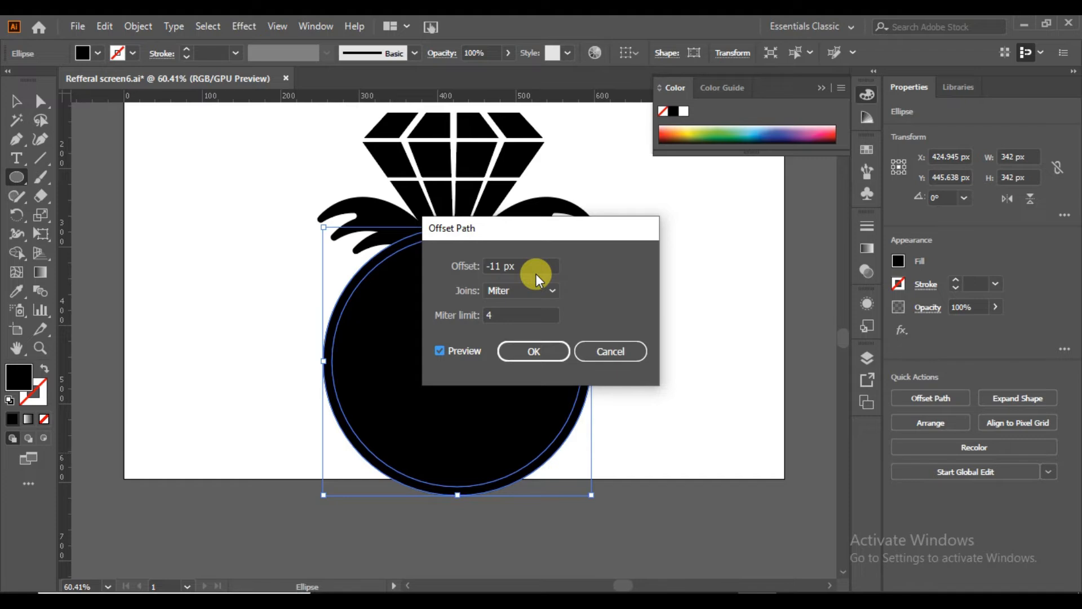
{"action": "left_click", "coordinate": [543, 354]}
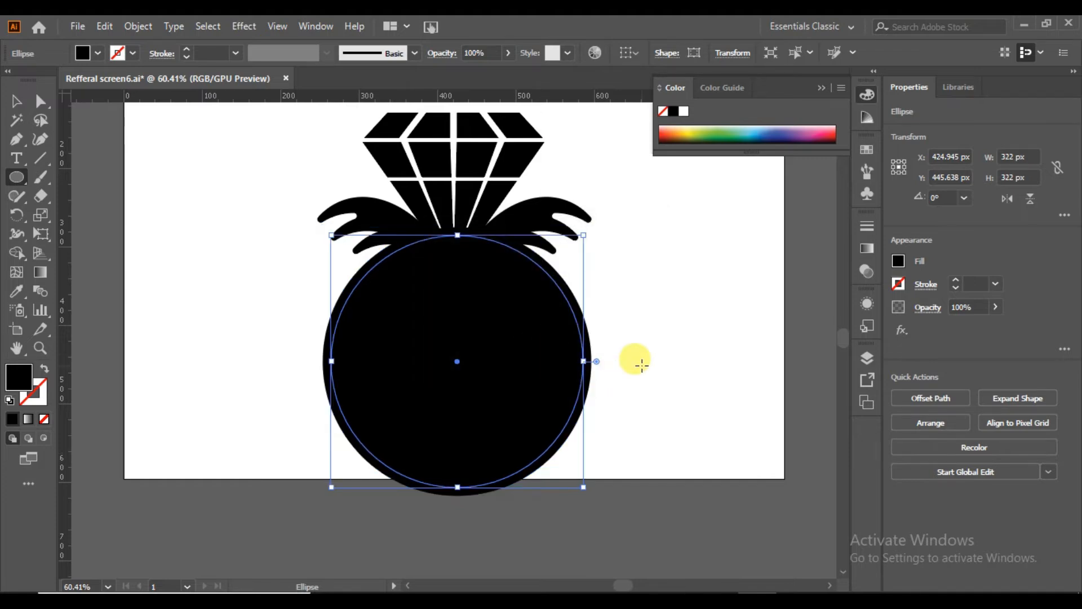
Subtract the inner circle from the outer one to form a ring.
{"action": "left_click", "coordinate": [16, 102]}
{"action": "left_click_drag", "start_coordinate": [615, 317], "coordinate": [483, 407]}
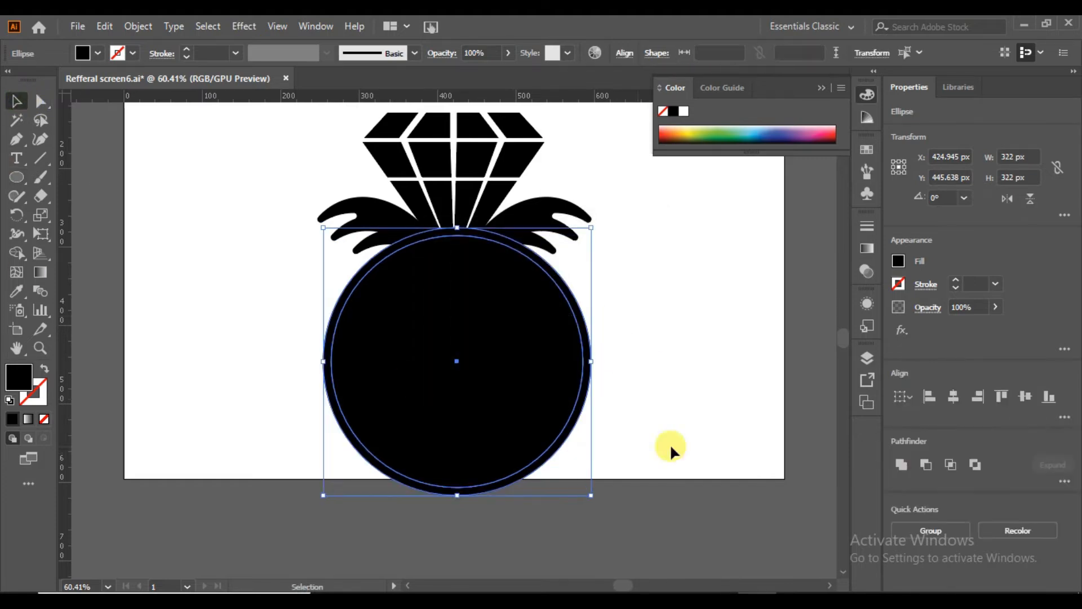
{"action": "left_click", "coordinate": [925, 467]}
{"action": "left_click", "coordinate": [662, 390]}
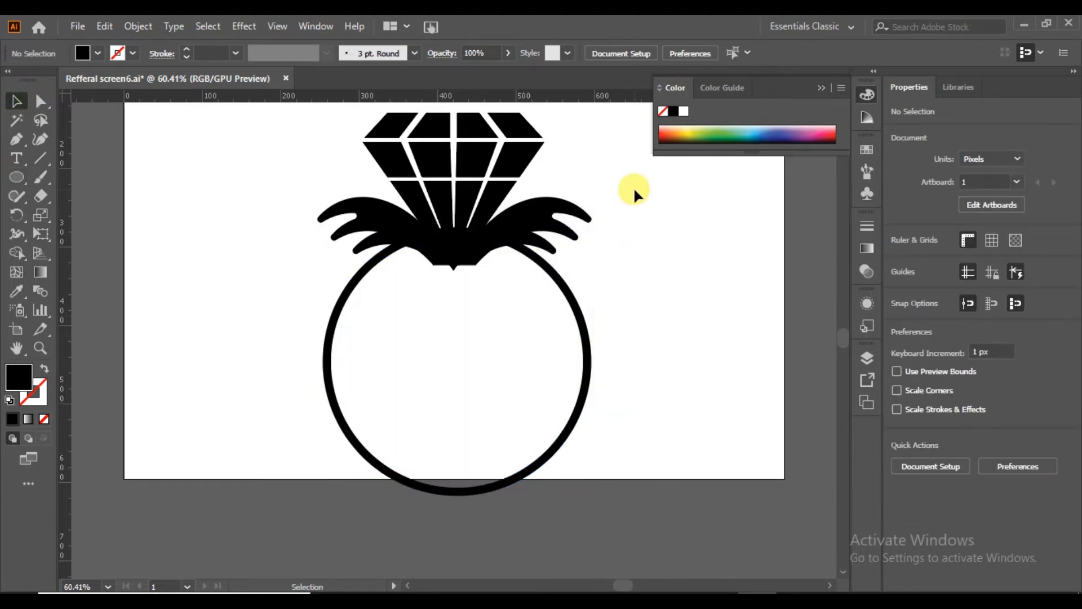
Remove the parts of the diamond tip, ellipse and leaves that protrude inside the ring with the Shape Builder.
{"action": "left_click_drag", "start_coordinate": [634, 187], "coordinate": [242, 361]}
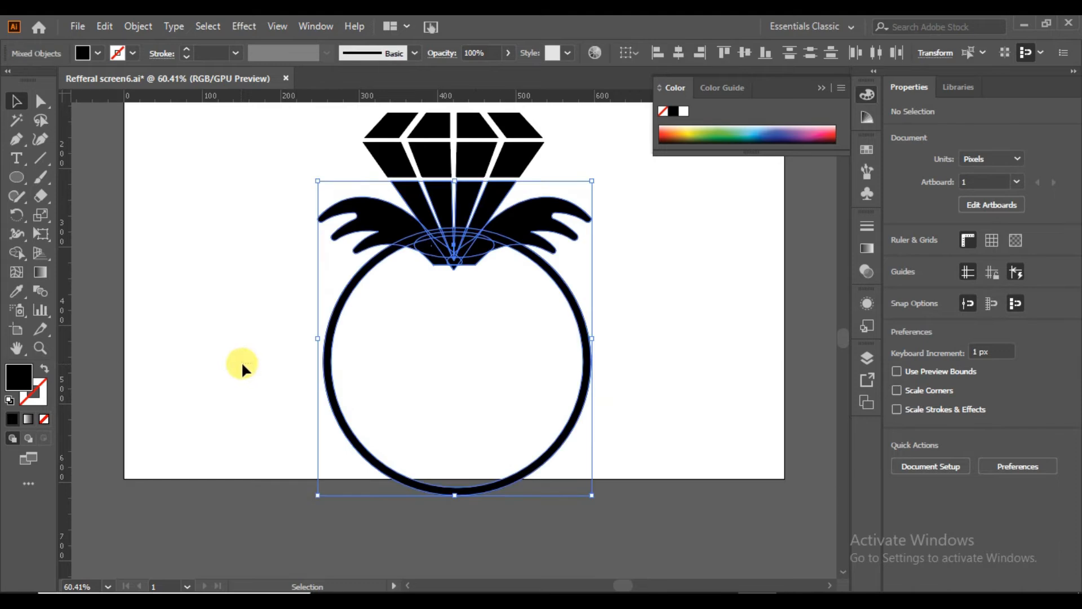
{"action": "left_click", "coordinate": [18, 254]}
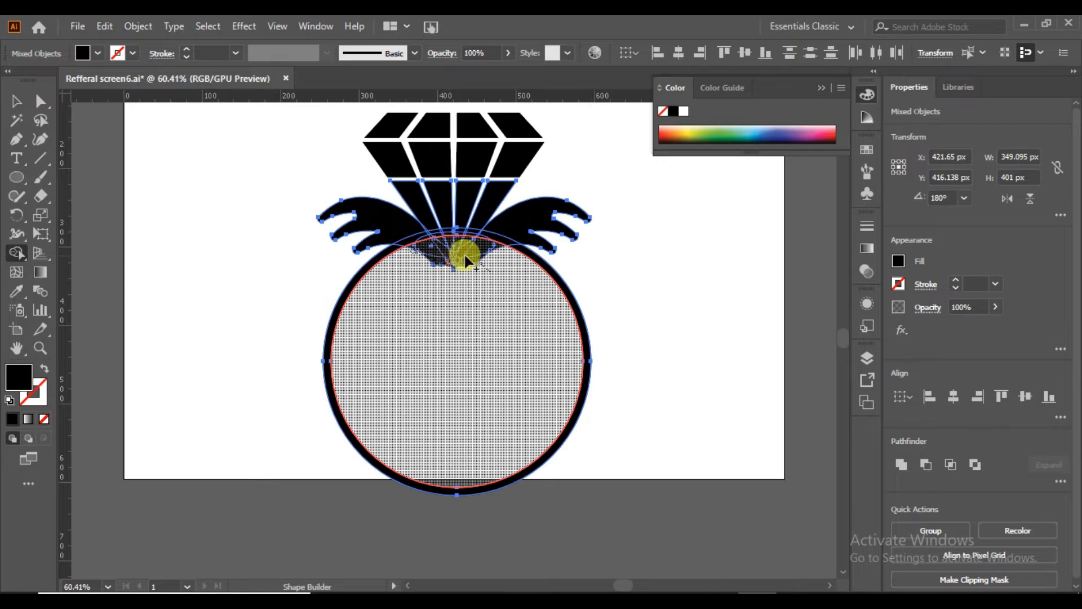
{"action": "left_click", "coordinate": [486, 266]}
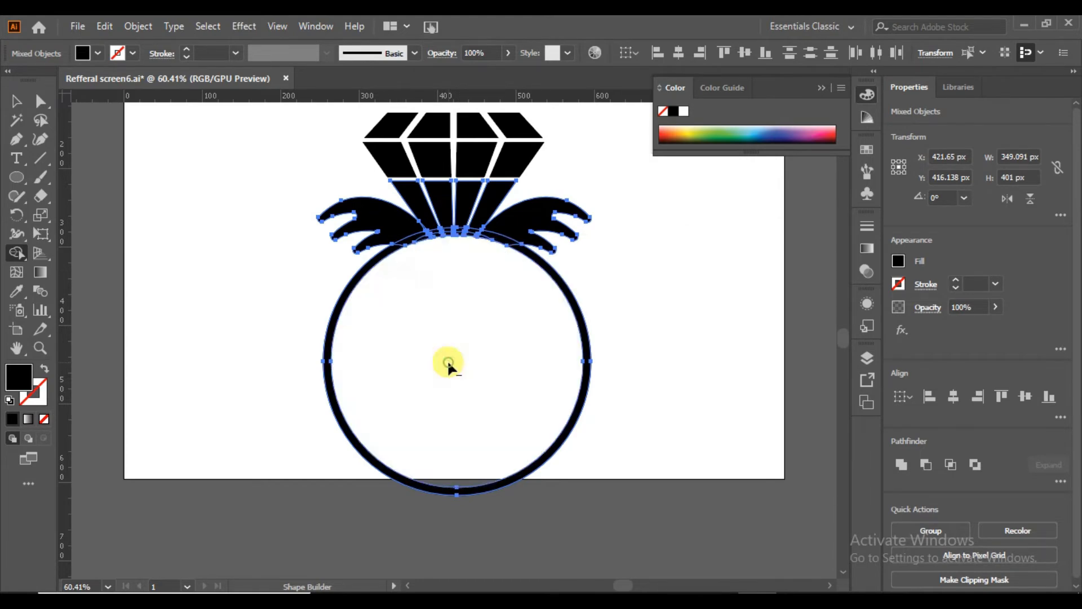
{"action": "left_click", "coordinate": [16, 101]}
{"action": "left_click", "coordinate": [188, 280]}
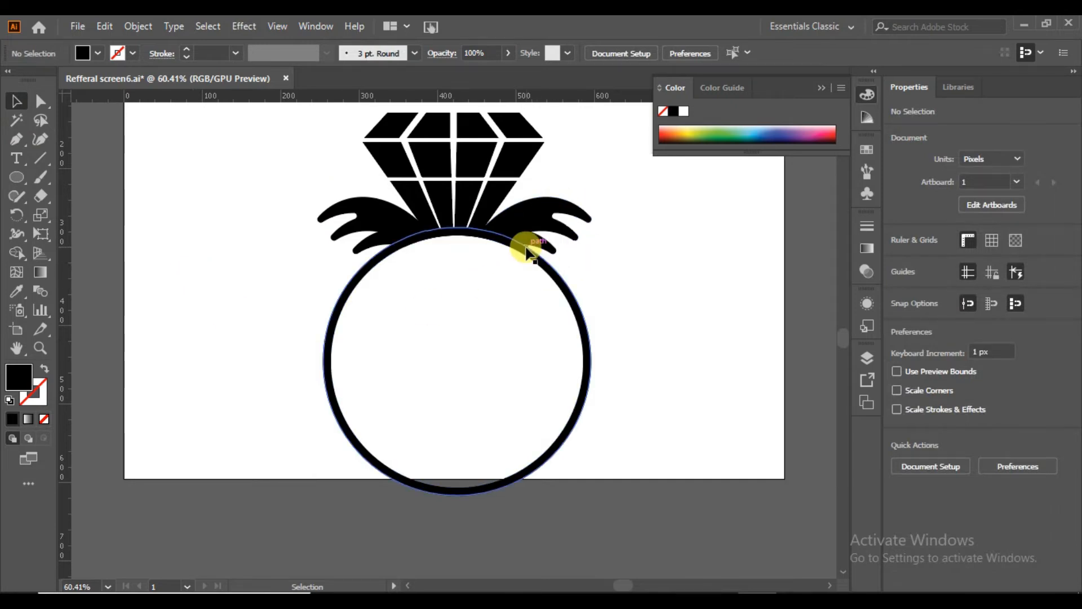
Offset the ring's path by 6 px with miter joins.
{"action": "left_click", "coordinate": [587, 390]}
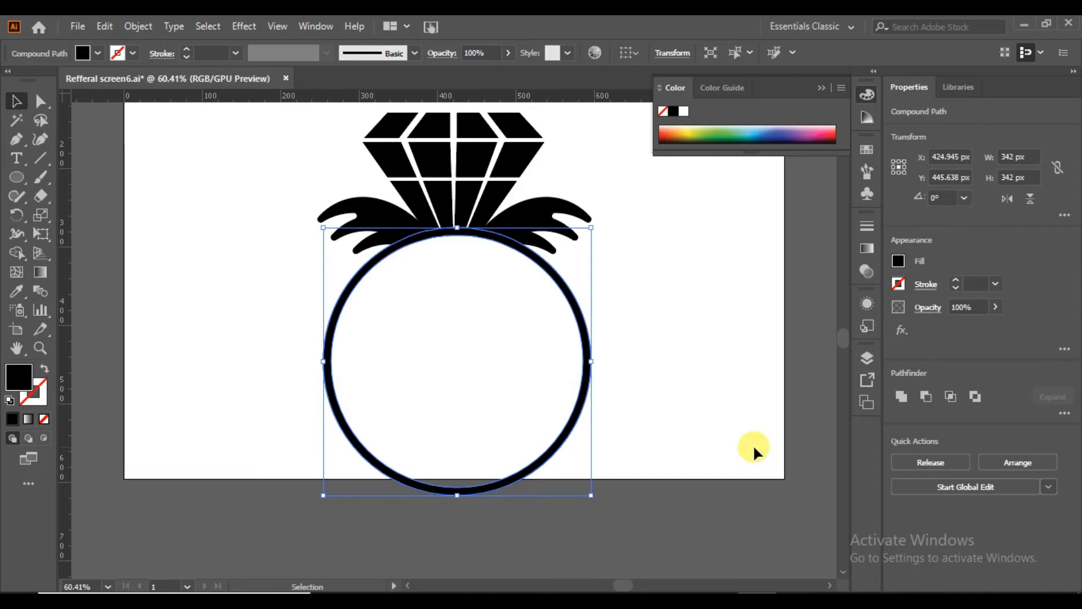
{"action": "left_click", "coordinate": [137, 28]}
{"action": "mouse_move", "coordinate": [285, 399]}
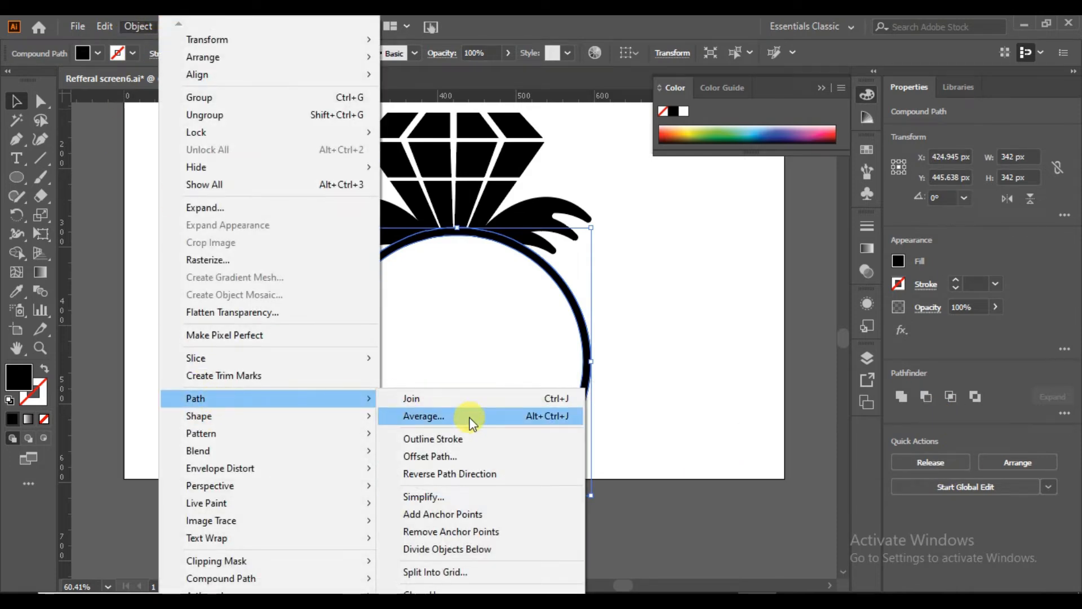
{"action": "left_click", "coordinate": [494, 455]}
{"action": "left_click", "coordinate": [440, 350]}
{"action": "scroll", "coordinate": [526, 265], "scroll_direction": "up", "scroll_amount": 11}
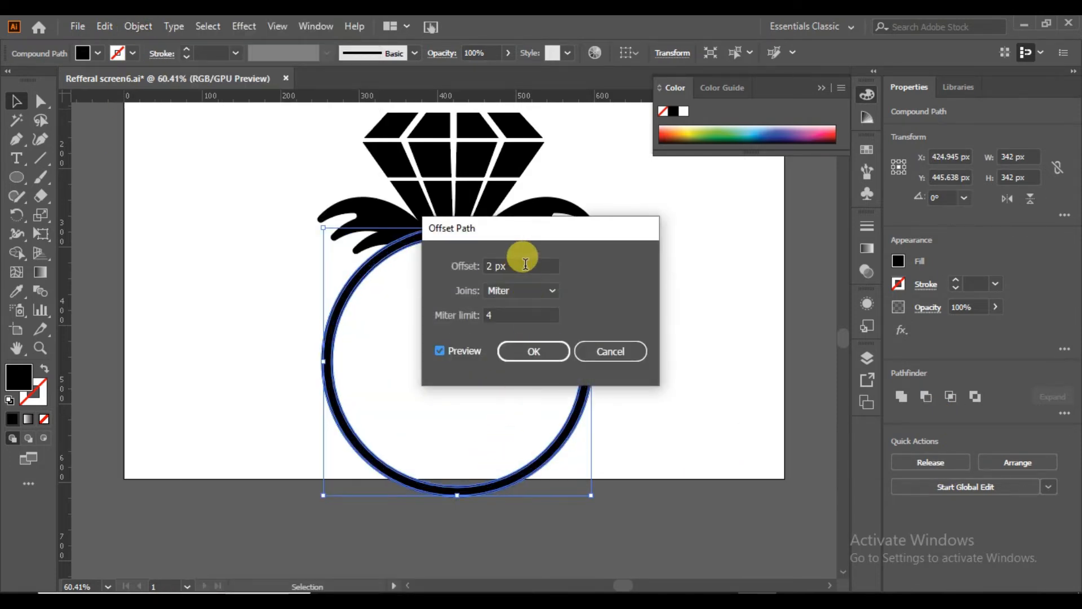
{"action": "left_click", "coordinate": [526, 351]}
Remove the offset ring and its overlap with the diamond and leaves using the Shape Builder, leaving a gap above the original ring.
{"action": "left_click_drag", "start_coordinate": [586, 161], "coordinate": [352, 214]}
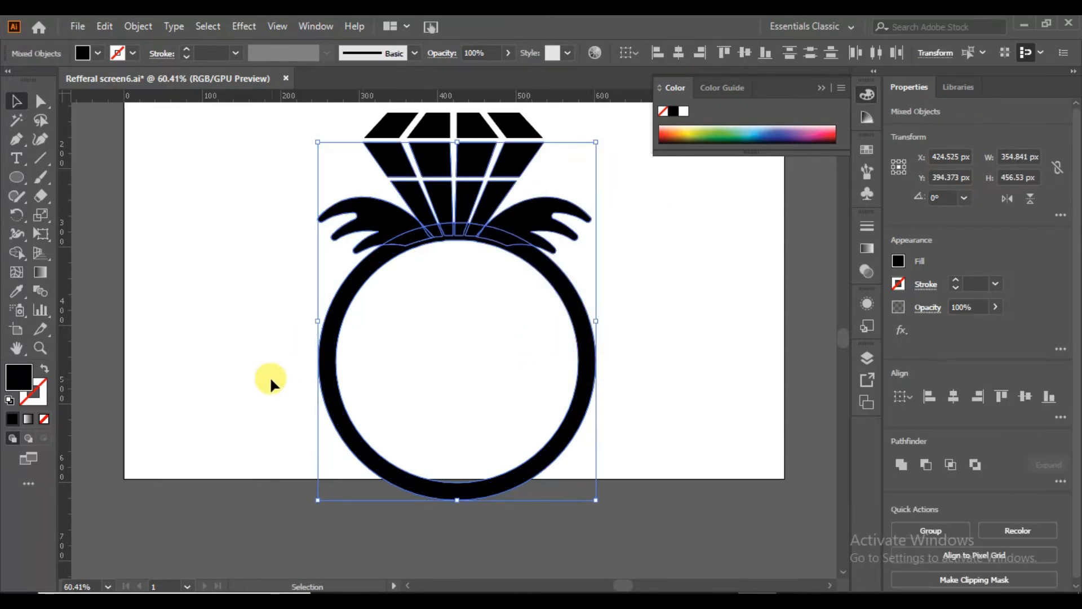
{"action": "left_click", "coordinate": [16, 253]}
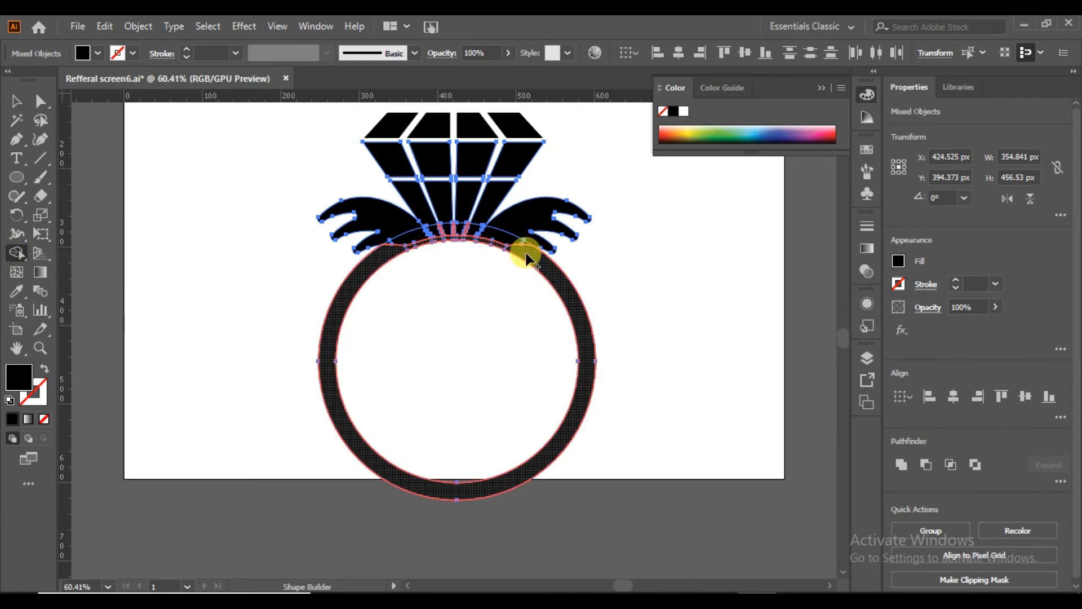
{"action": "left_click_drag", "start_coordinate": [472, 237], "coordinate": [387, 242]}
{"action": "key", "text": "Return"}
{"action": "left_click", "coordinate": [348, 292]}
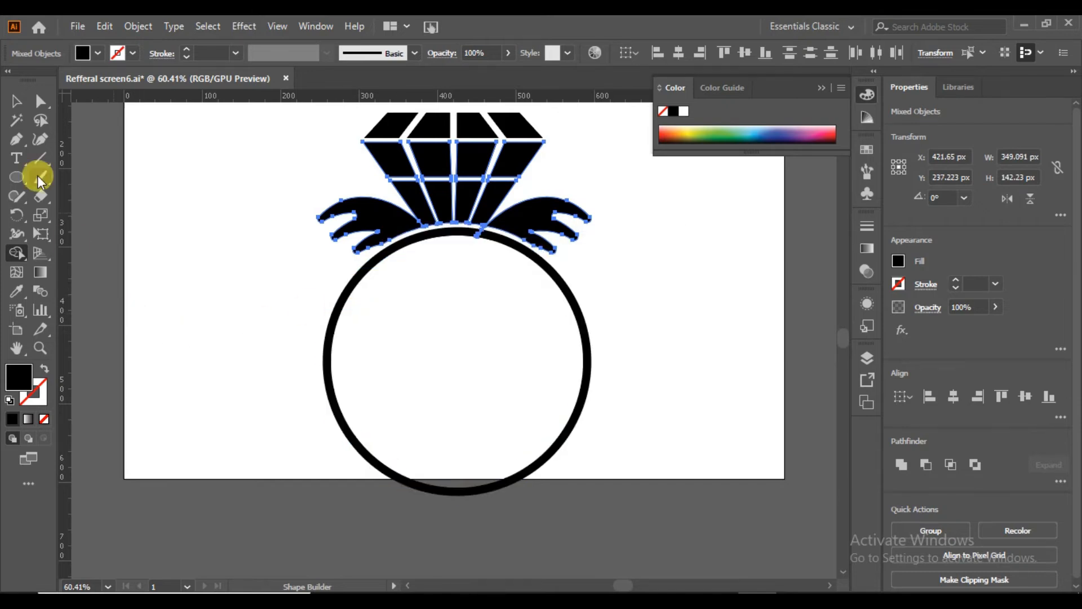
Draw a circle about 234 px in diameter centred inside the ring and swap its black fill to an outline.
{"action": "left_click", "coordinate": [457, 301]}
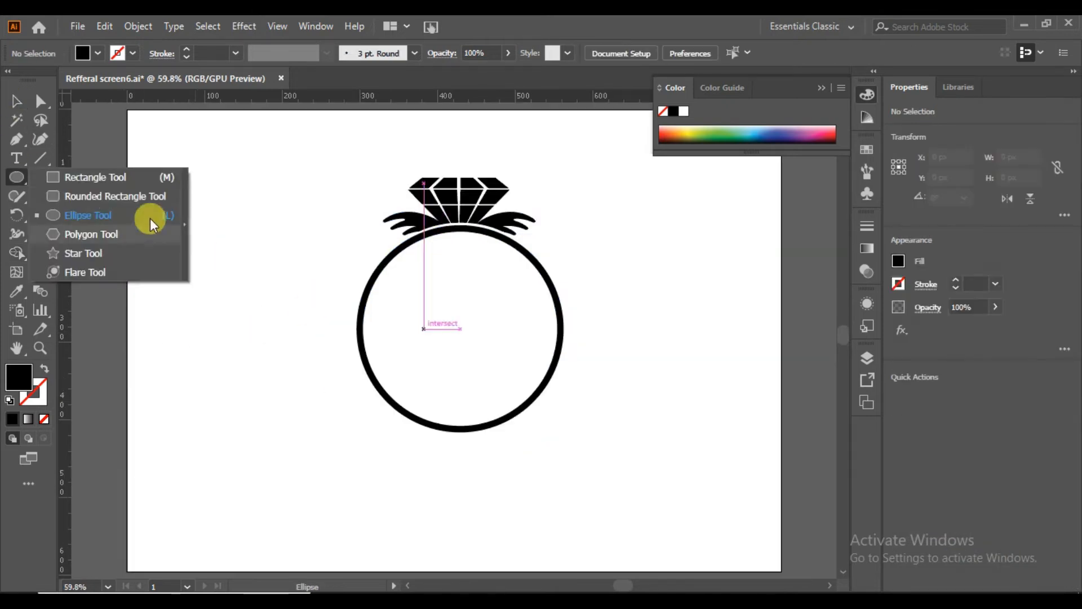
{"action": "left_click", "coordinate": [79, 215]}
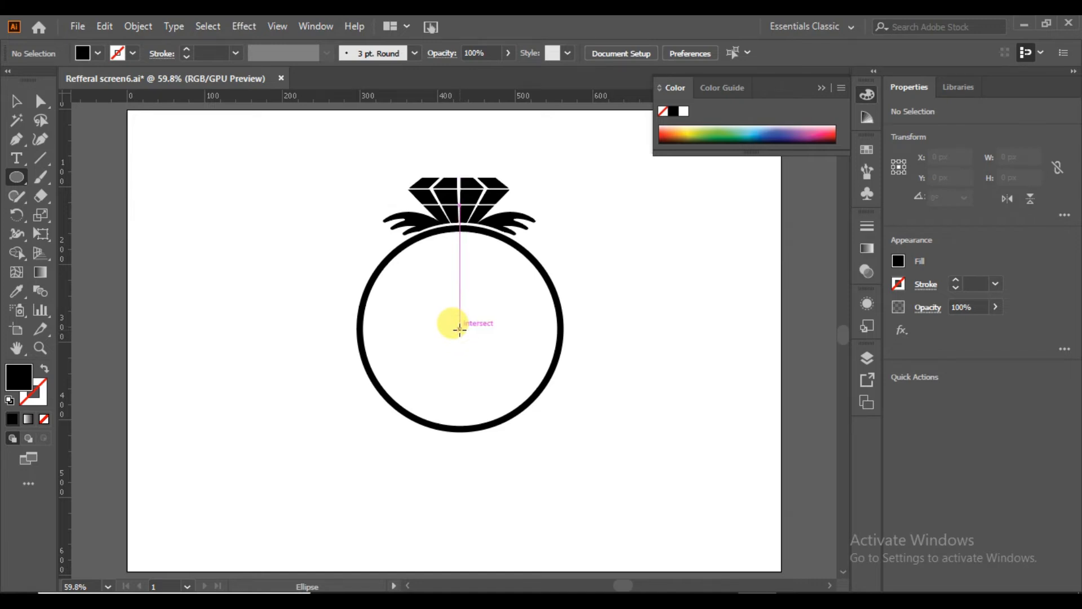
{"action": "left_click_drag", "start_coordinate": [461, 331], "coordinate": [543, 416]}
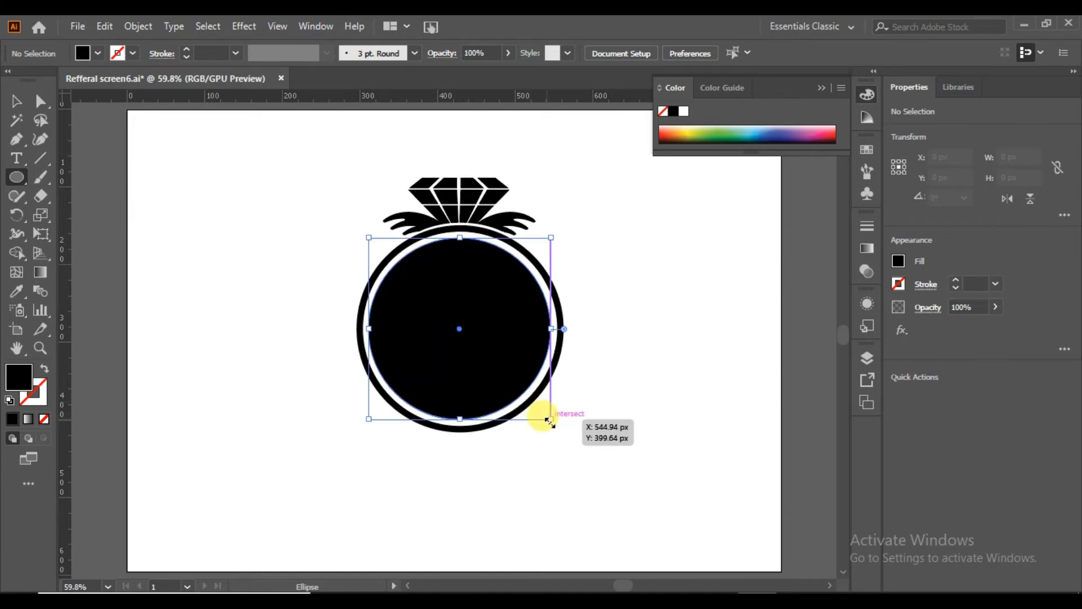
{"action": "left_click", "coordinate": [44, 368]}
Make the inner circle's outline a dashed line and set its stroke weight to 5 pt.
{"action": "left_click", "coordinate": [925, 284]}
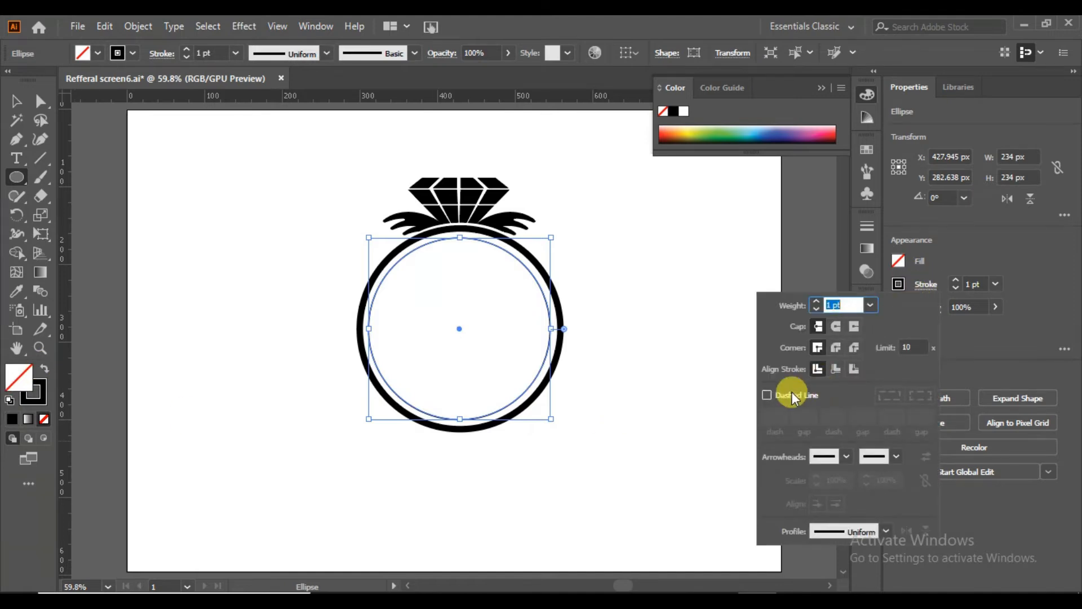
{"action": "left_click", "coordinate": [766, 395]}
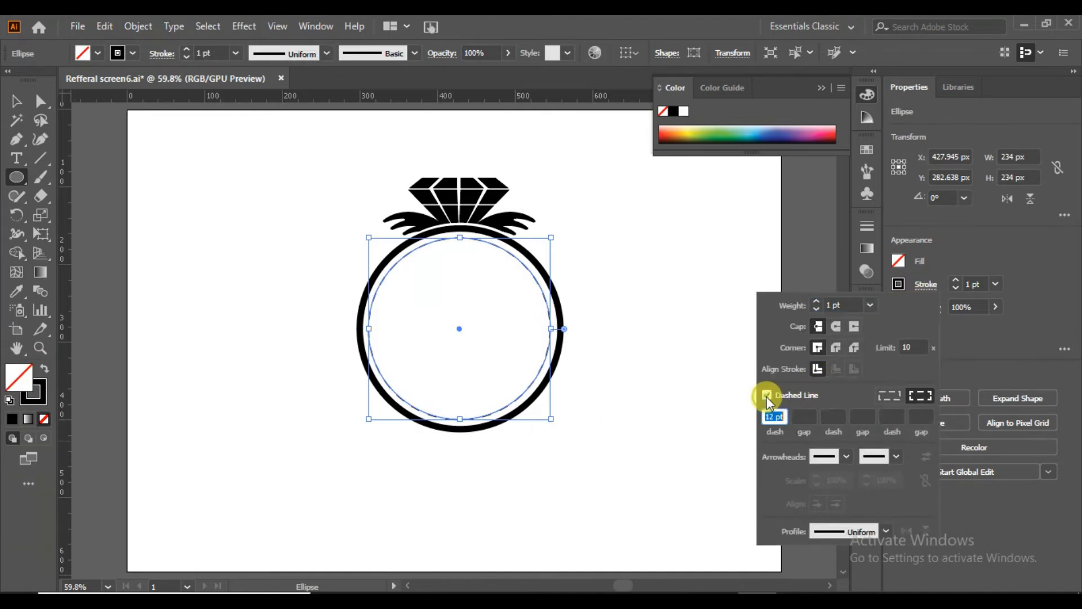
{"action": "left_click", "coordinate": [186, 57]}
{"action": "left_click", "coordinate": [186, 57]}
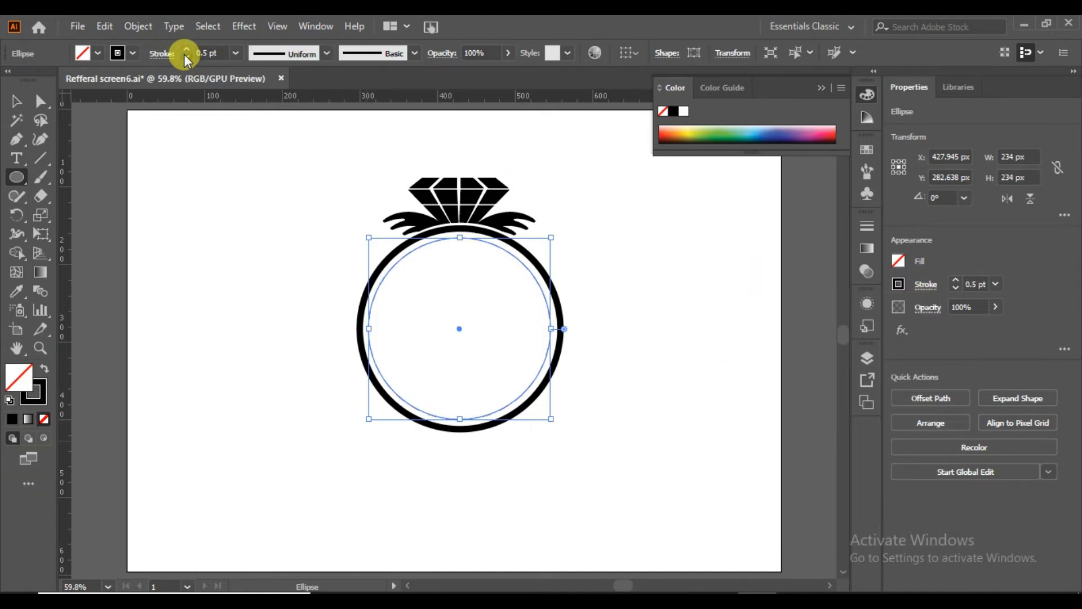
{"action": "left_click", "coordinate": [187, 49]}
{"action": "left_click", "coordinate": [187, 49]}
{"action": "left_click", "coordinate": [187, 49]}
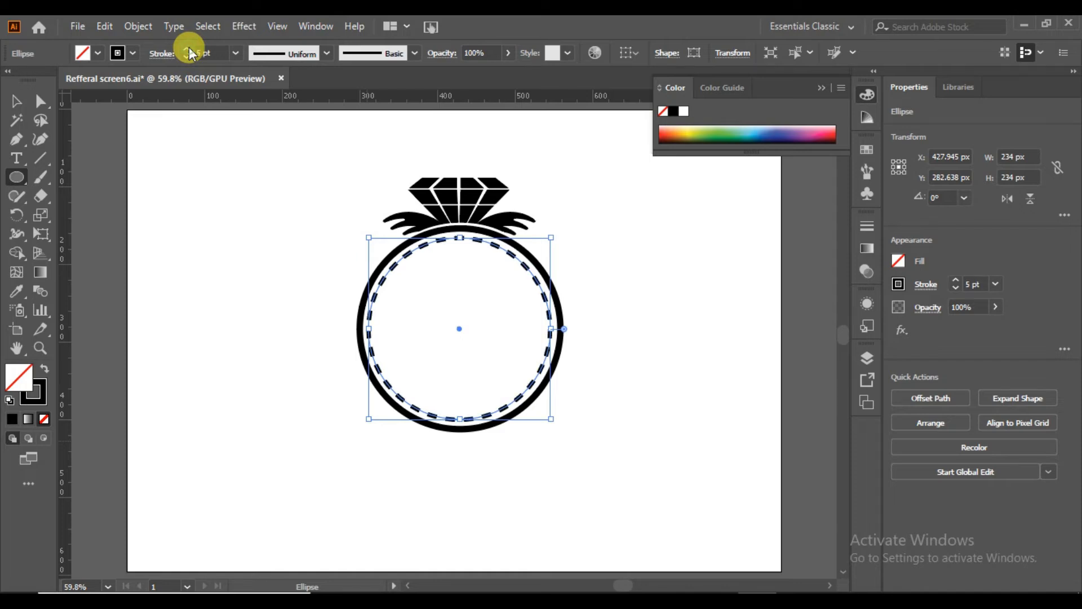
Enter a gap of 30 for the inner circle's dashed stroke.
{"action": "left_click", "coordinate": [921, 289]}
{"action": "left_click", "coordinate": [805, 416]}
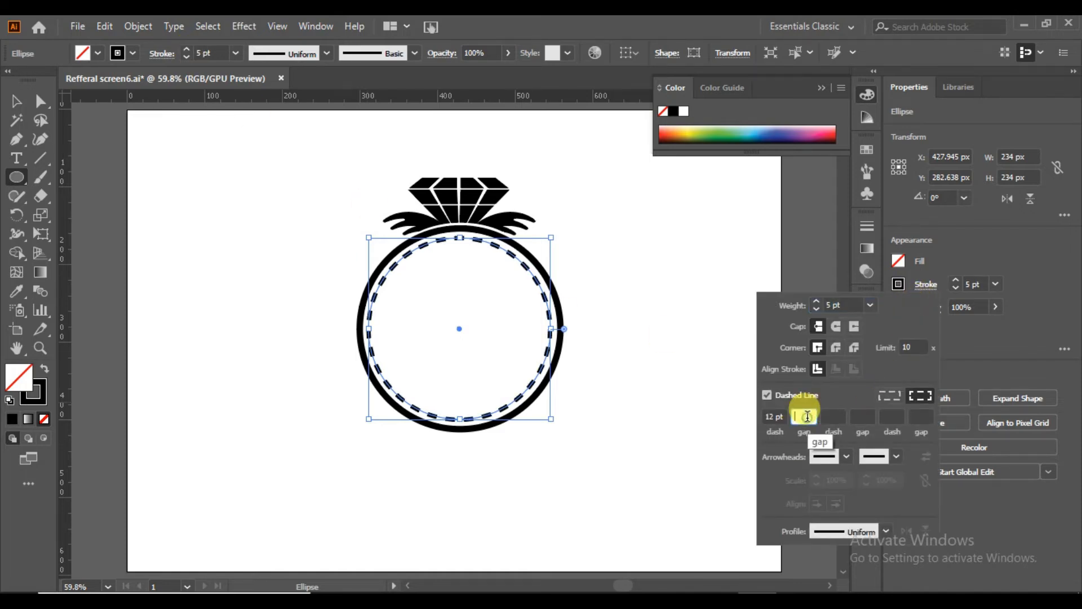
{"action": "type", "text": "30"}
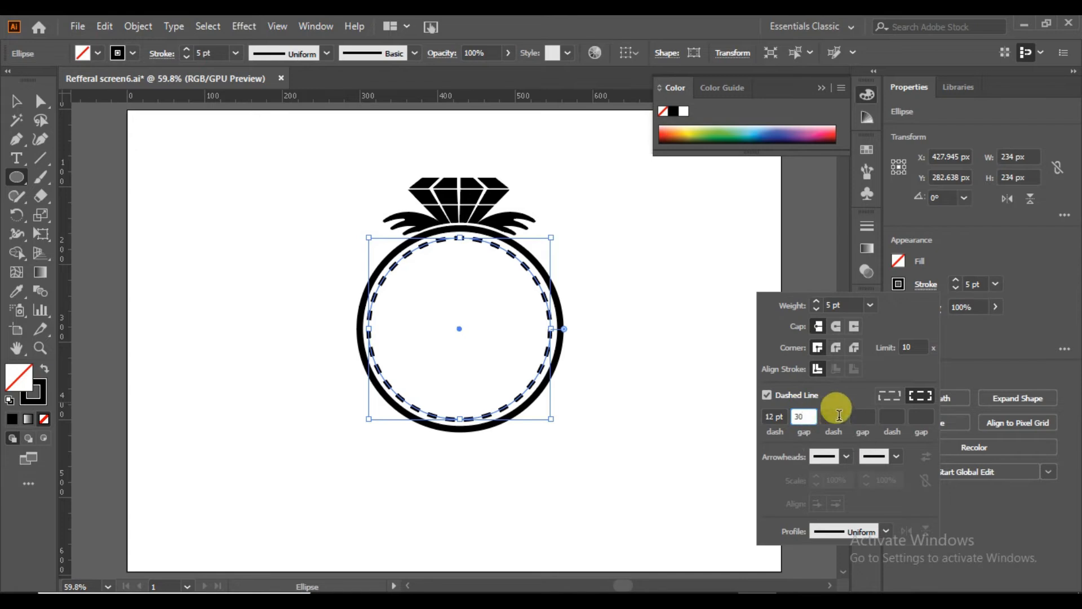
{"action": "left_click", "coordinate": [832, 416]}
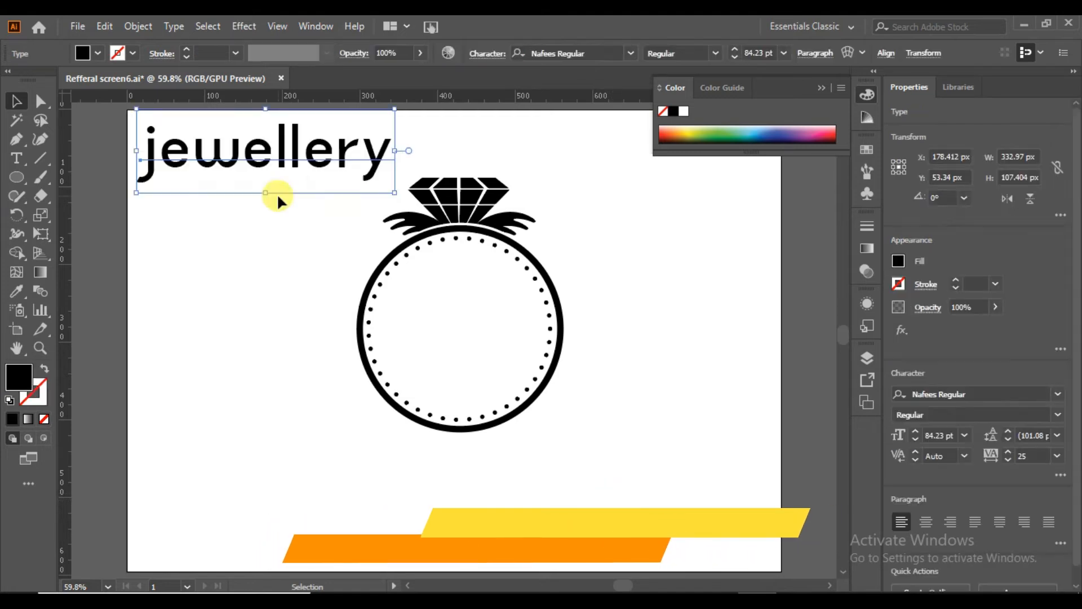
Move the jewellery text into the ring's centre and draw a rectangle about 348 by 89 px across the ring over it.
{"action": "left_click_drag", "start_coordinate": [287, 153], "coordinate": [492, 323]}
{"action": "left_click_drag", "start_coordinate": [17, 177], "coordinate": [45, 178]}
{"action": "left_click_drag", "start_coordinate": [325, 292], "coordinate": [595, 359]}
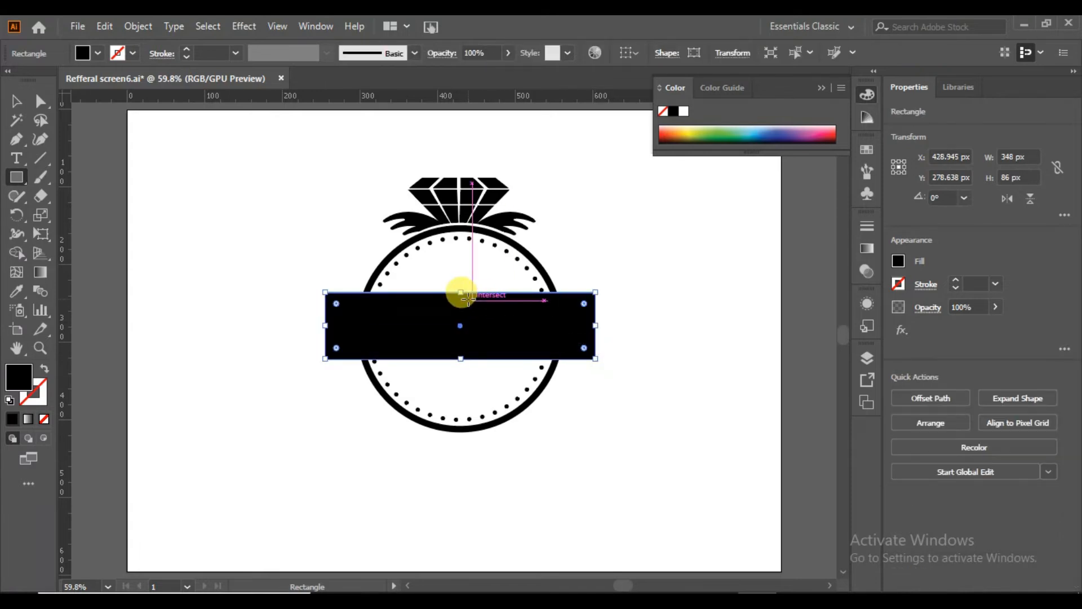
{"action": "left_click_drag", "start_coordinate": [463, 293], "coordinate": [461, 290]}
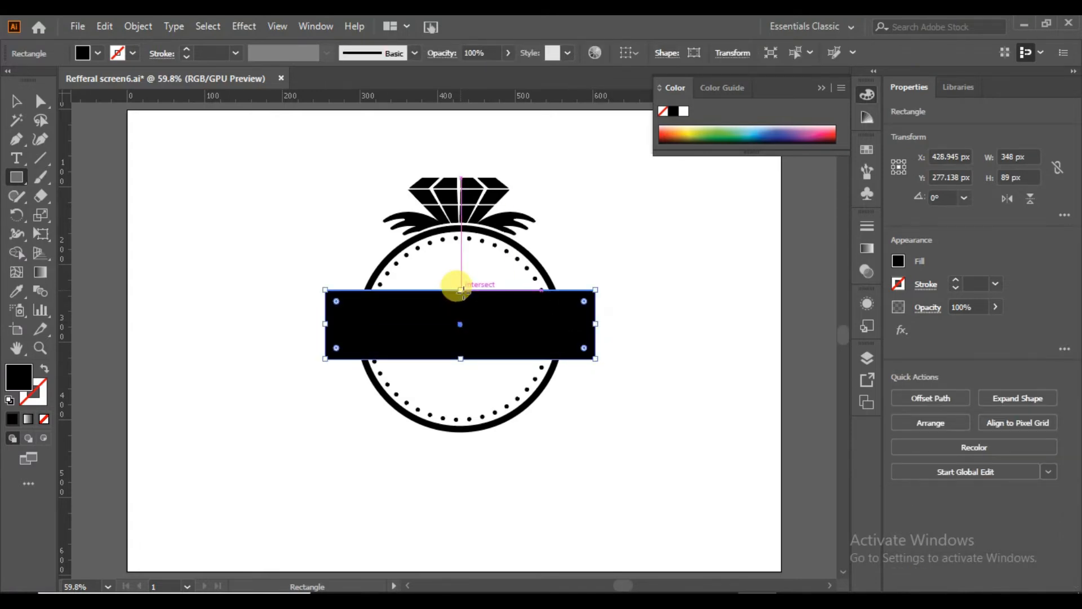
Merge the rectangle with the ring and dot sections it crosses using the Shape Builder.
{"action": "key", "text": "v"}
{"action": "left_click_drag", "start_coordinate": [206, 247], "coordinate": [603, 447]}
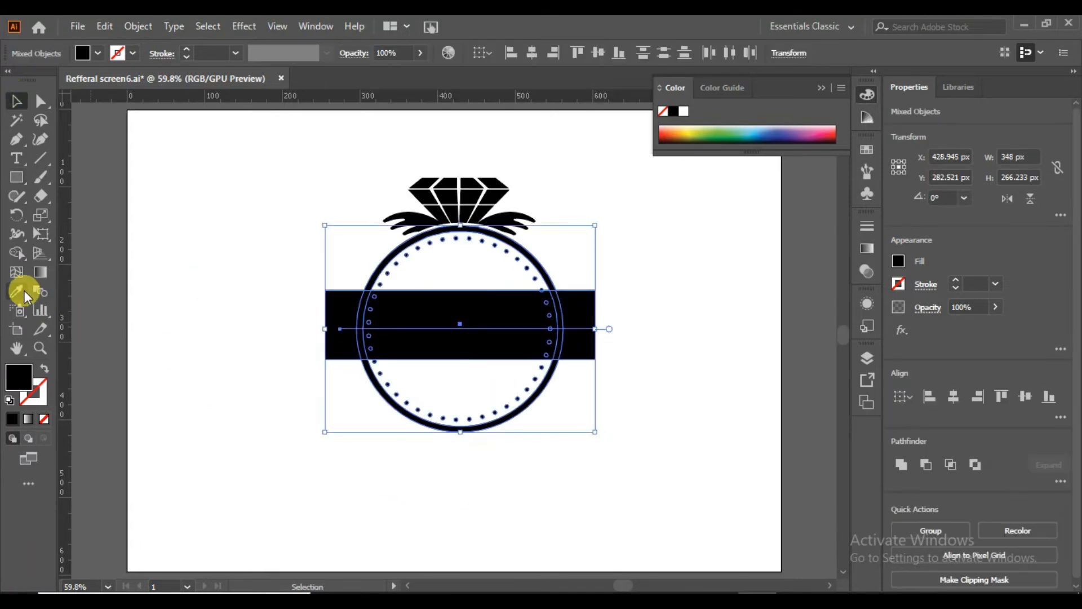
{"action": "left_click", "coordinate": [181, 379]}
{"action": "left_click", "coordinate": [374, 279]}
{"action": "left_click", "coordinate": [380, 289], "text": "shift"}
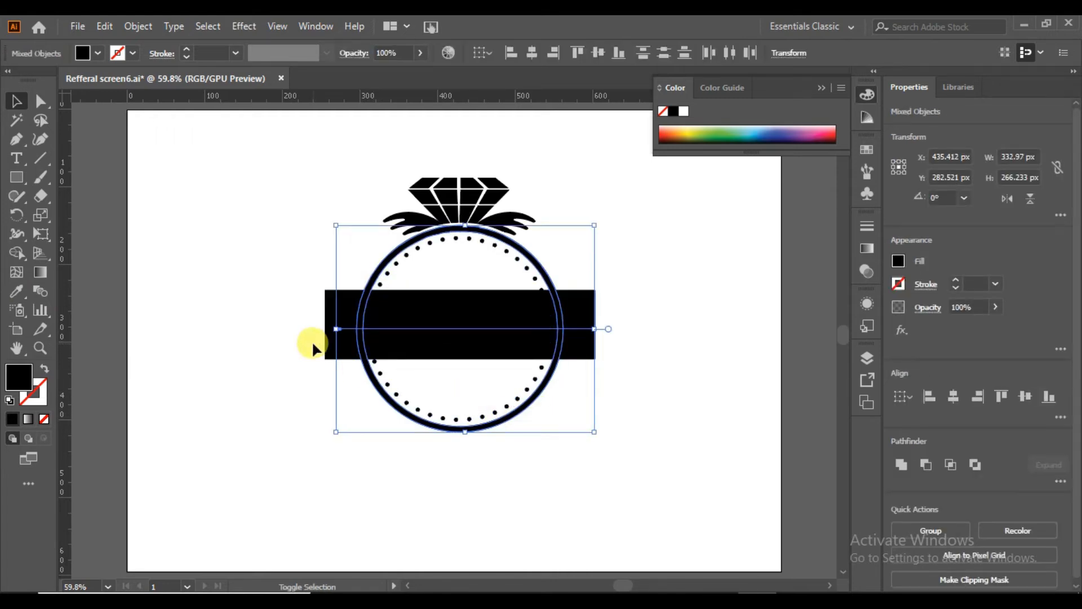
{"action": "left_click", "coordinate": [326, 350], "text": "shift"}
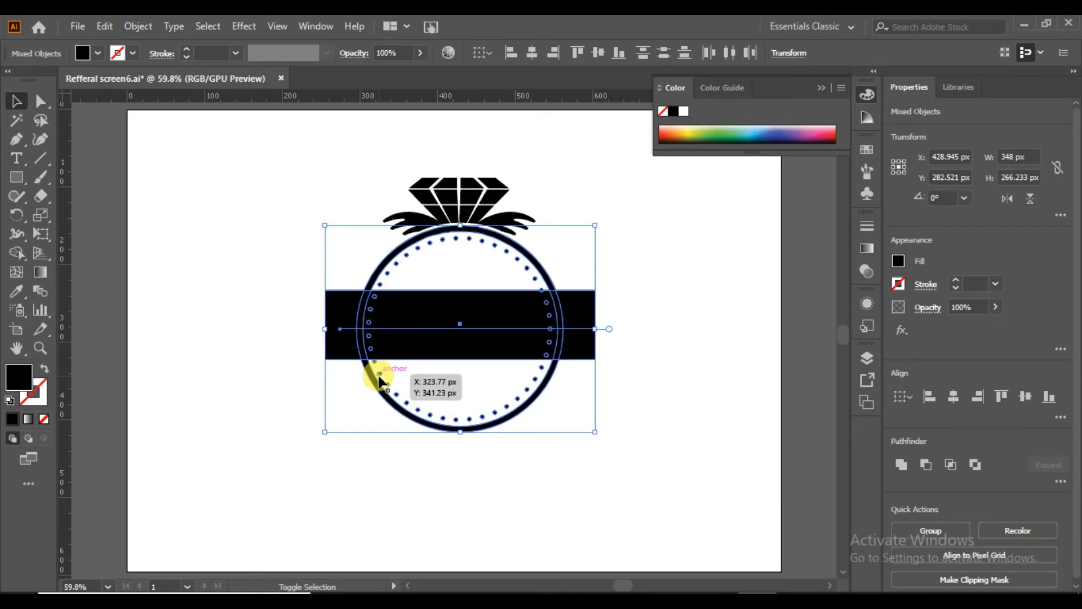
{"action": "left_click", "coordinate": [16, 252]}
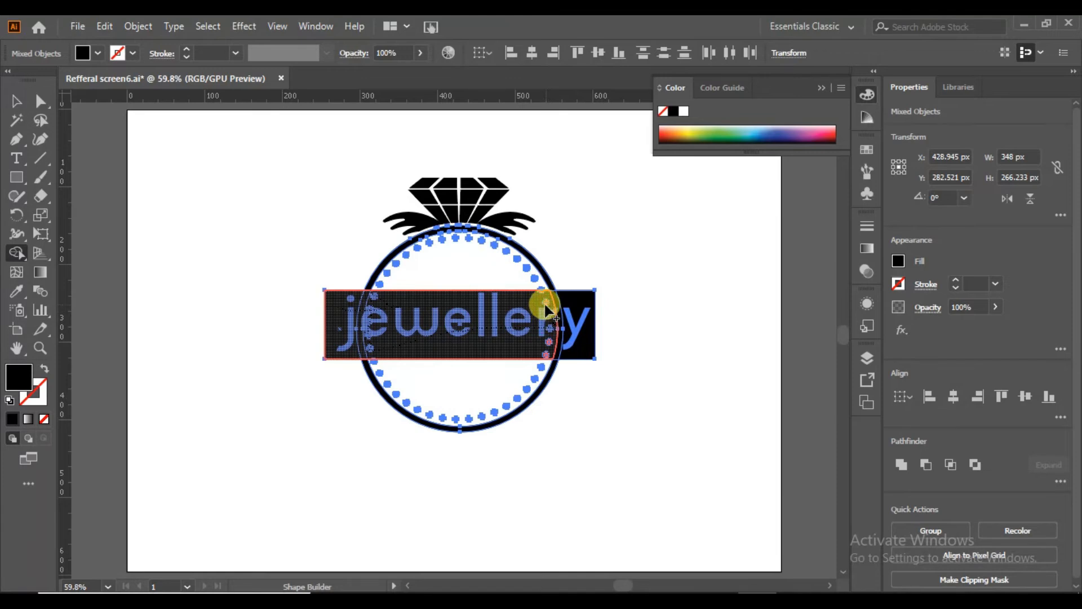
{"action": "left_click_drag", "start_coordinate": [550, 338], "coordinate": [574, 310]}
Delete the merged rectangular band to leave gaps in the ring on both sides of the jewellery text.
{"action": "left_click", "coordinate": [13, 103]}
{"action": "left_click", "coordinate": [128, 332]}
{"action": "left_click_drag", "start_coordinate": [350, 333], "coordinate": [285, 427]}
{"action": "key", "text": "Delete"}
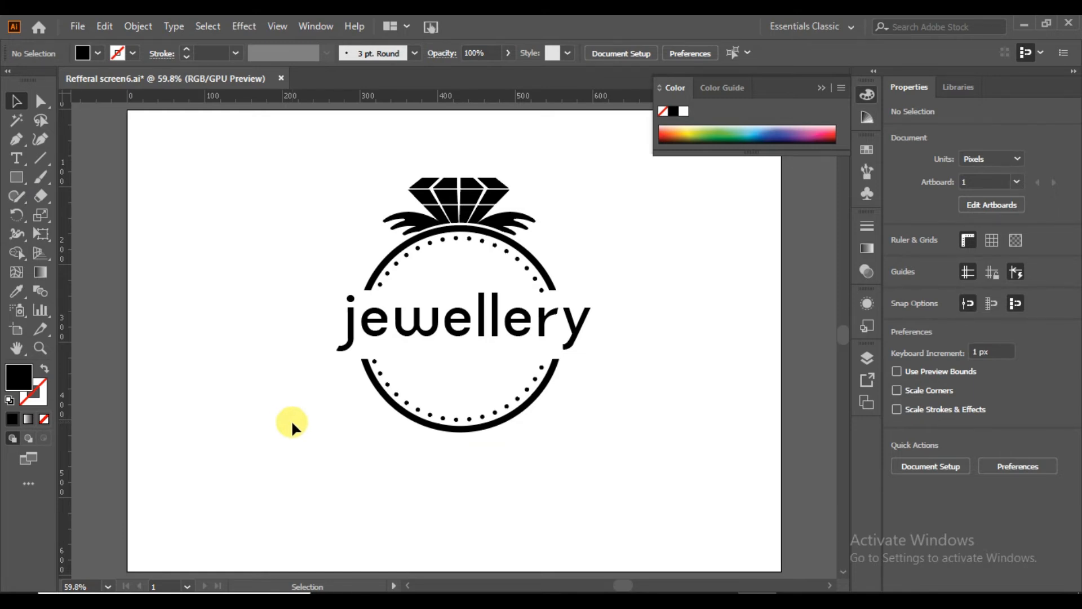
Scale the jewellery text down to about 265 px wide and centre it within the ring's open band.
{"action": "left_click", "coordinate": [425, 334]}
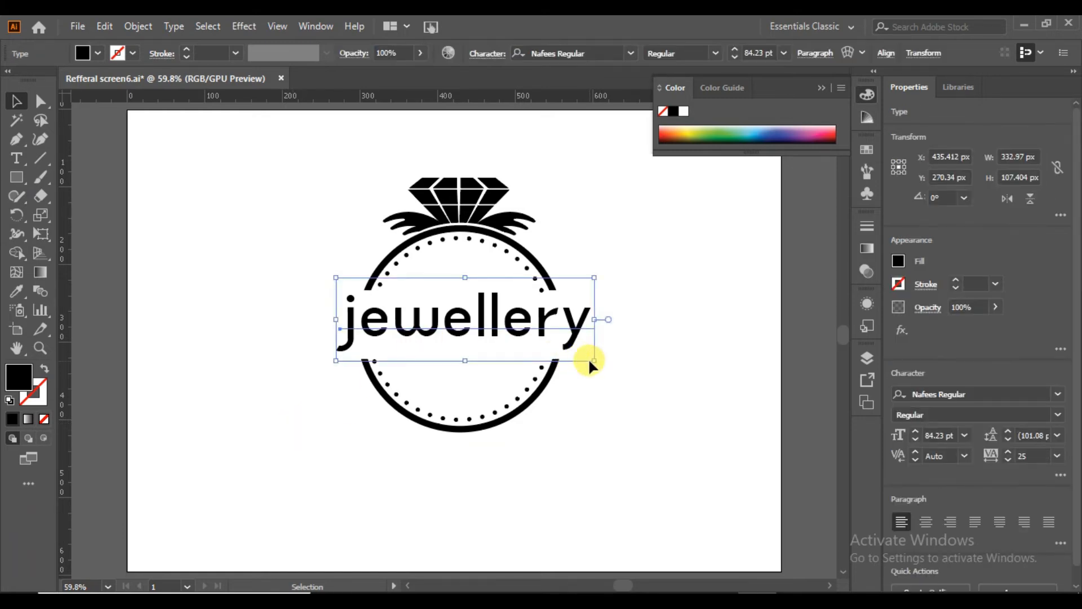
{"action": "left_click_drag", "start_coordinate": [590, 361], "coordinate": [569, 354]}
{"action": "key", "text": "ctrl+z"}
{"action": "left_click_drag", "start_coordinate": [528, 321], "coordinate": [524, 322]}
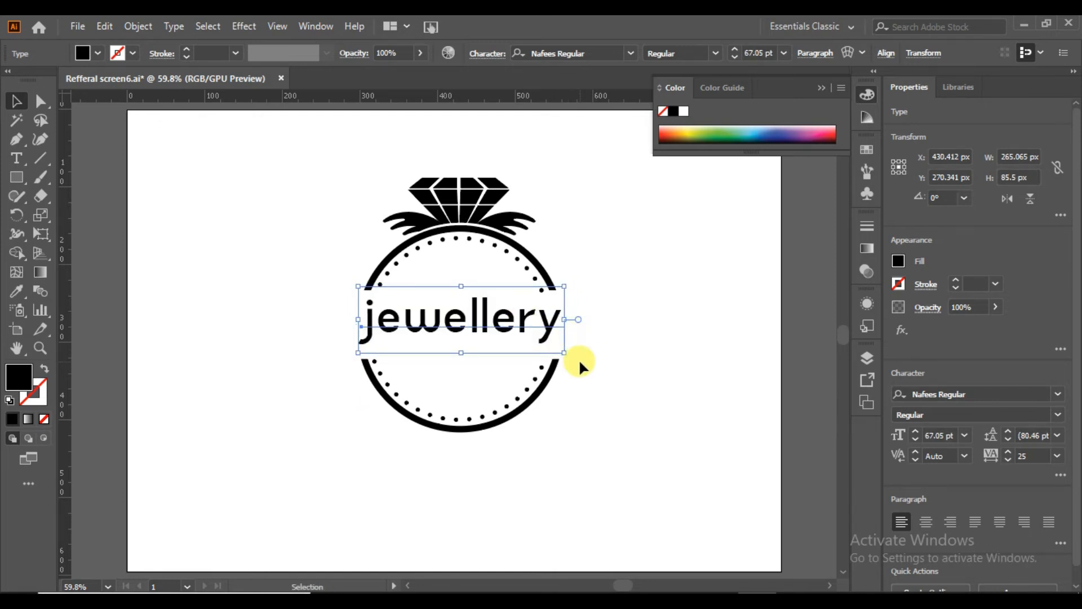
{"action": "key", "text": "Down"}
{"action": "key", "text": "Down"}
{"action": "key", "text": "Down"}
{"action": "key", "text": "Down"}
{"action": "key", "text": "Down"}
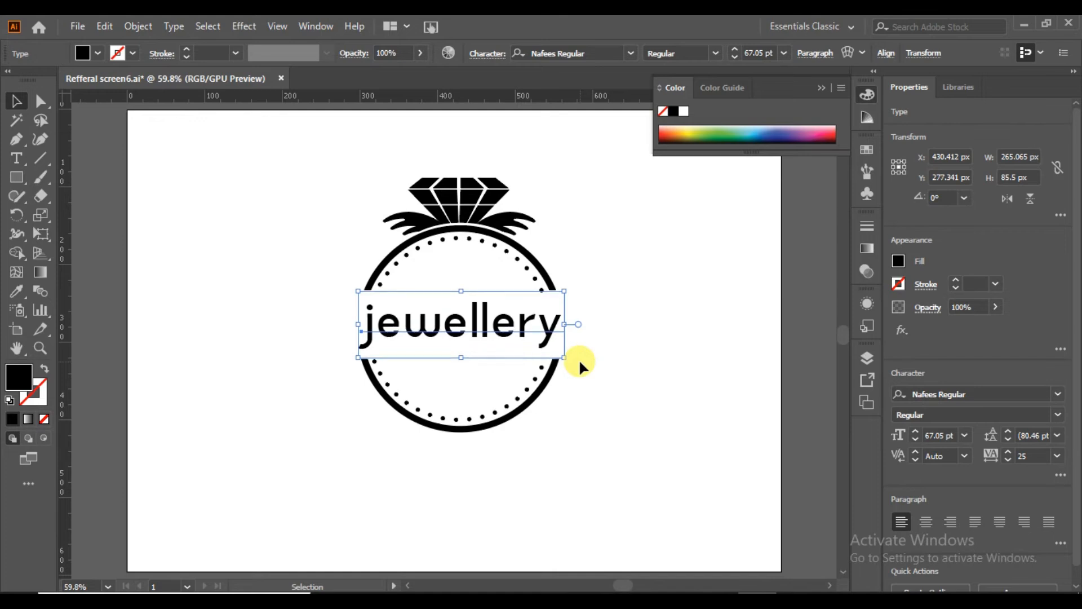
{"action": "left_click", "coordinate": [644, 367]}
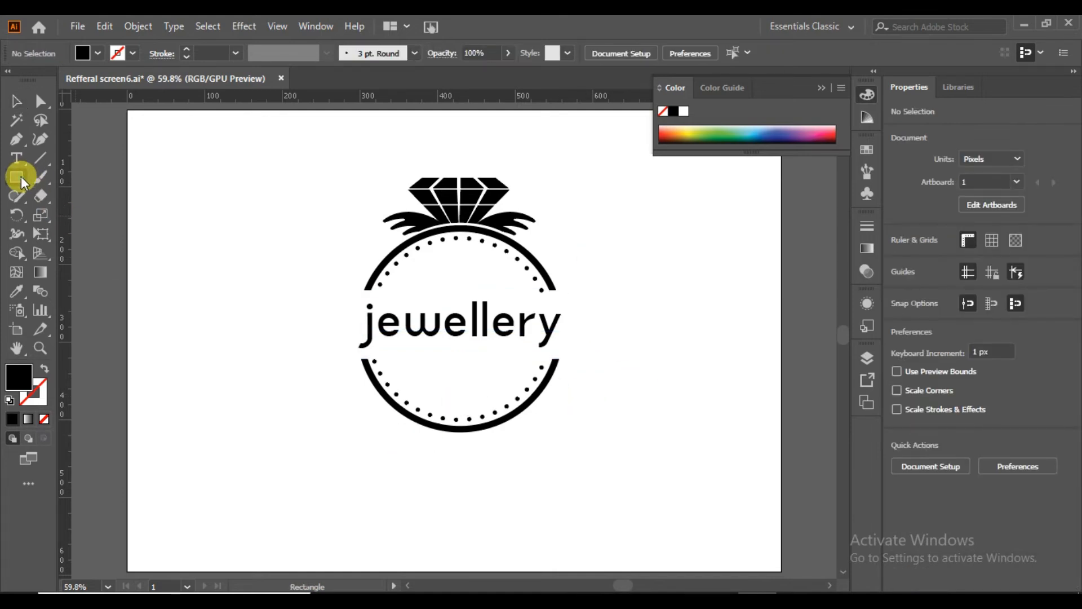
Draw a circle about 408 px in diameter around the ring design and swap its black fill to a 1 pt outline.
{"action": "left_click_drag", "start_coordinate": [21, 176], "coordinate": [50, 208]}
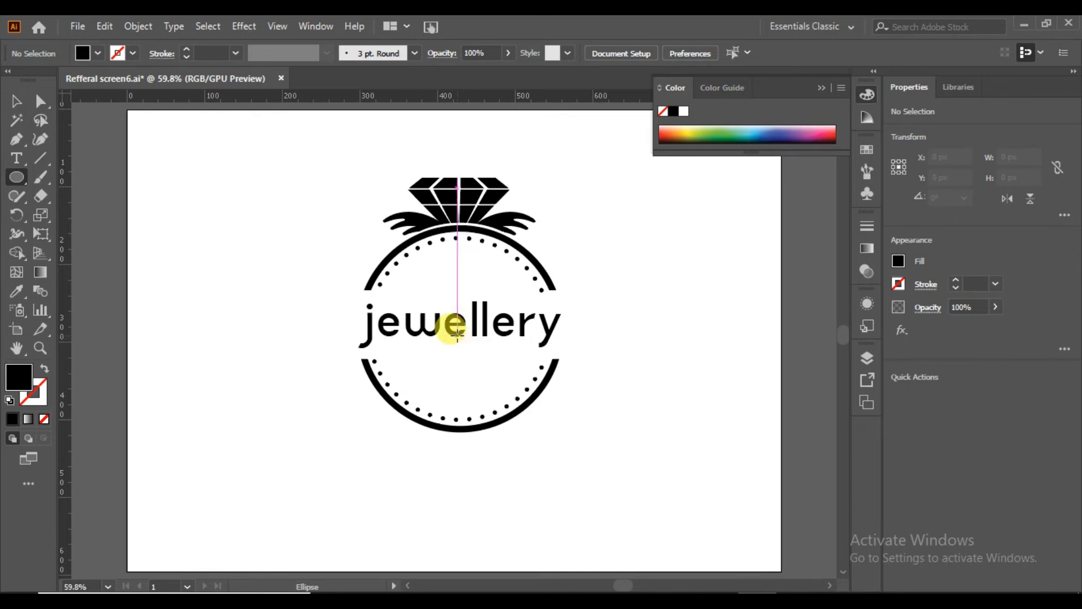
{"action": "left_click_drag", "start_coordinate": [461, 332], "coordinate": [614, 438]}
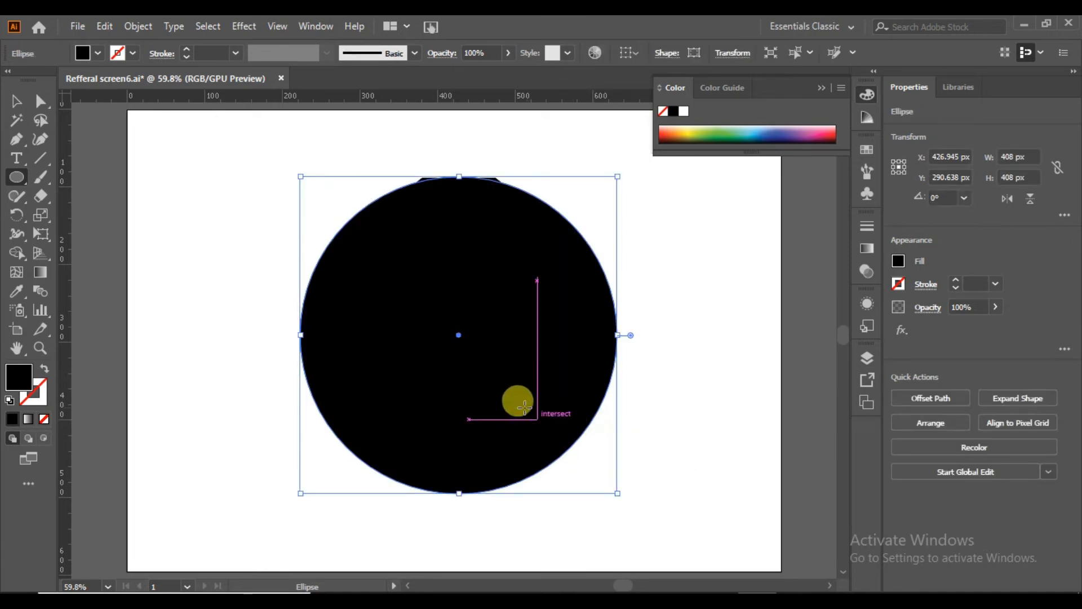
{"action": "left_click", "coordinate": [45, 368]}
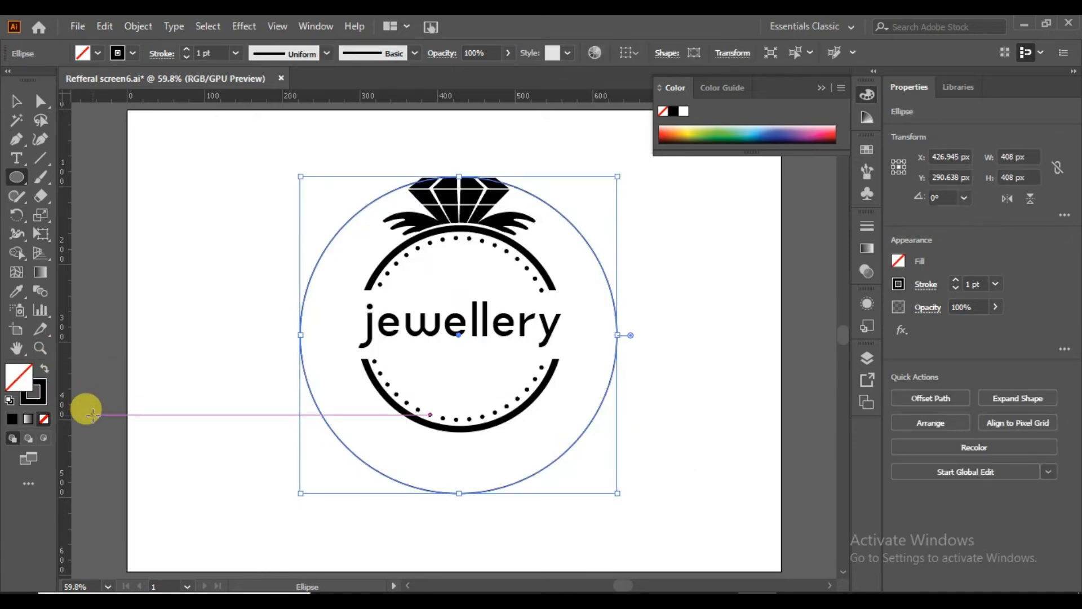
Cut the outer circle with the Scissors on both sides of the leaves, aligning the cuts with a horizontal guide at about Y 153 px.
{"action": "left_click_drag", "start_coordinate": [41, 198], "coordinate": [73, 222]}
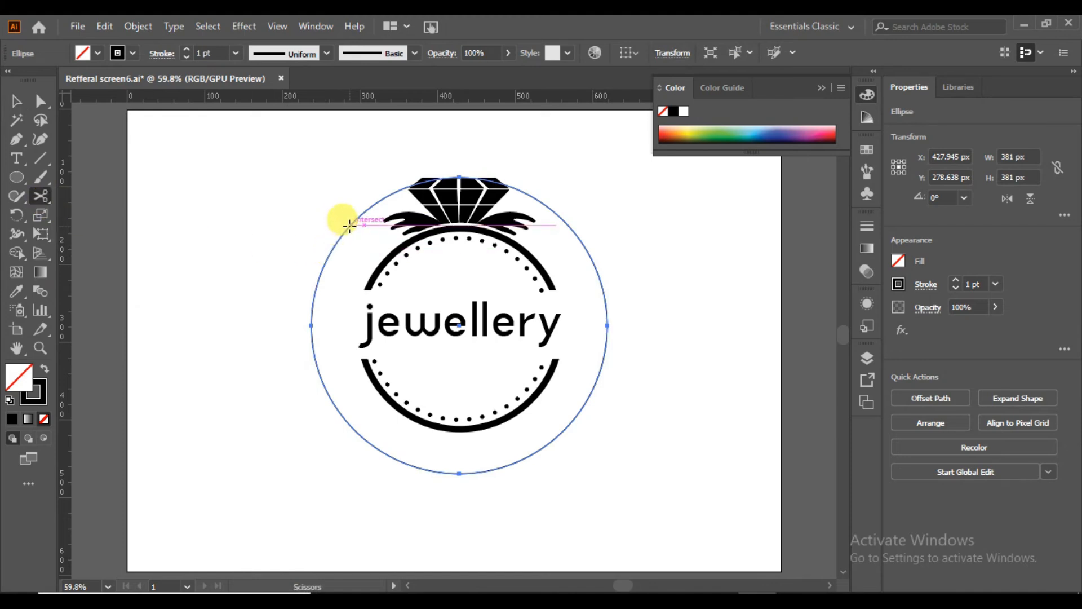
{"action": "left_click", "coordinate": [345, 229]}
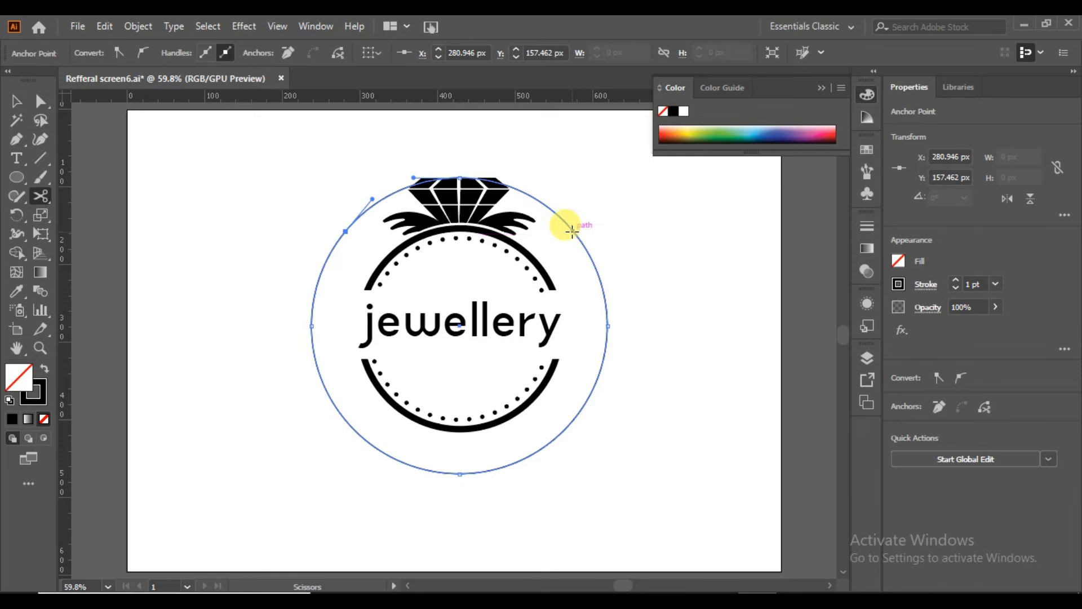
{"action": "left_click_drag", "start_coordinate": [422, 98], "coordinate": [436, 228]}
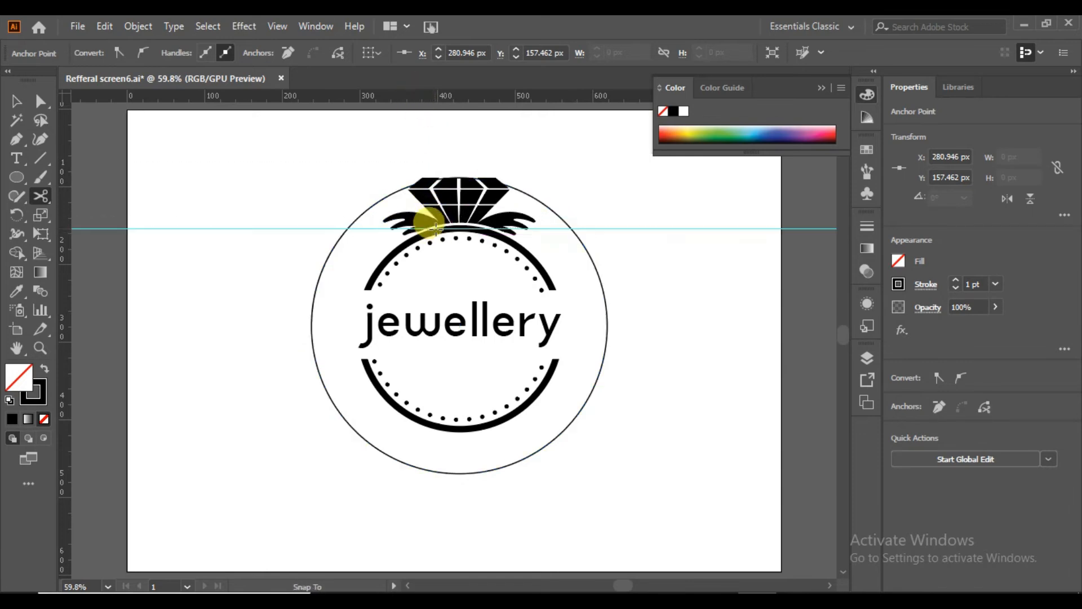
{"action": "left_click", "coordinate": [573, 229]}
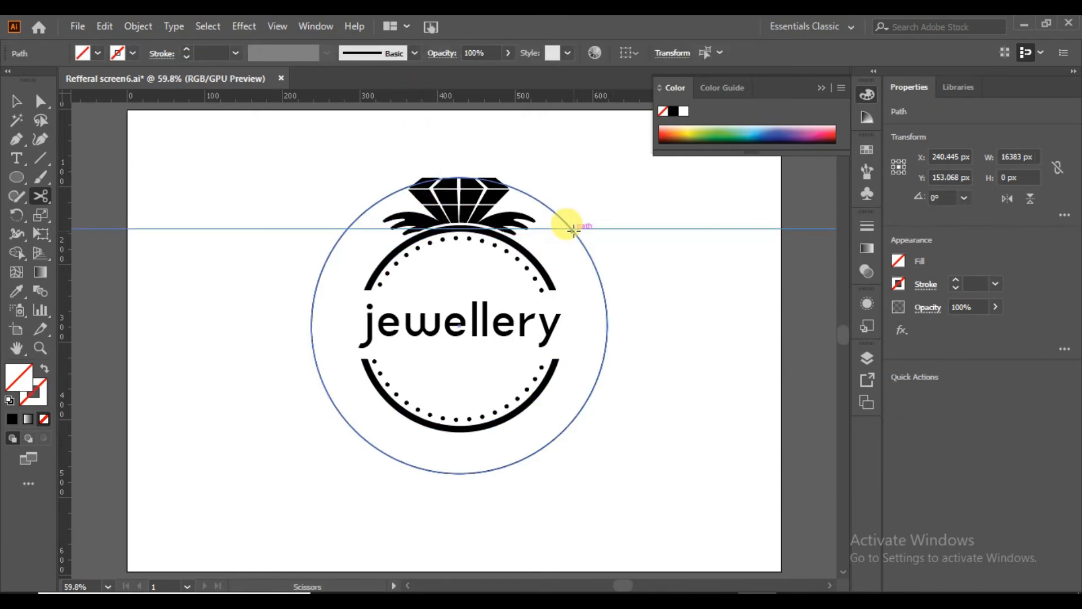
{"action": "left_click", "coordinate": [571, 229]}
{"action": "left_click", "coordinate": [16, 102]}
{"action": "left_click", "coordinate": [147, 184]}
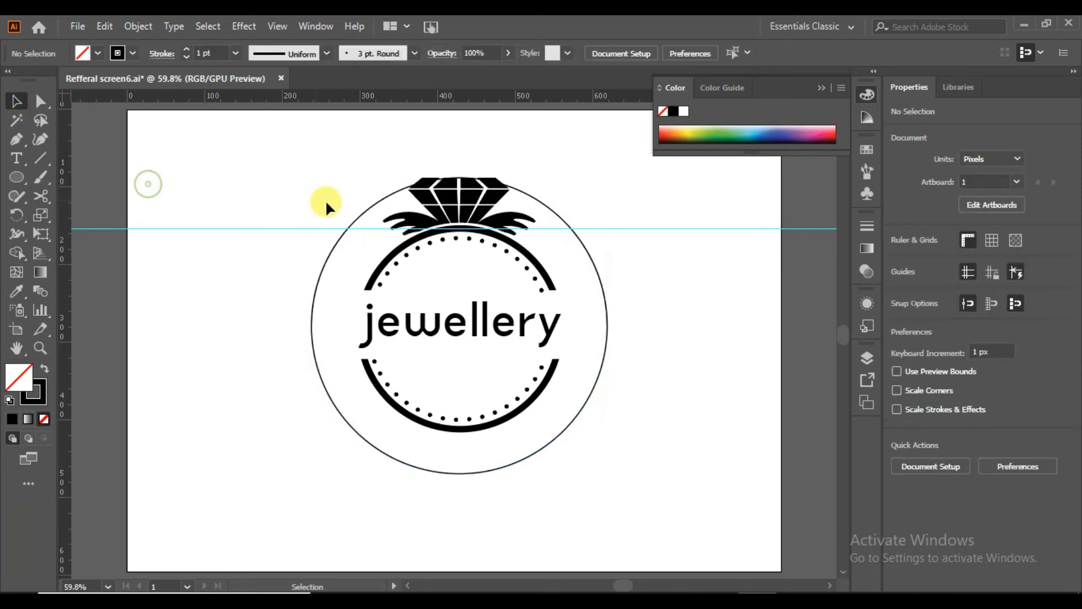
Delete the outer circle's cut-off arc above the leaves and remove the horizontal guide.
{"action": "left_click", "coordinate": [365, 206]}
{"action": "key", "text": "Delete"}
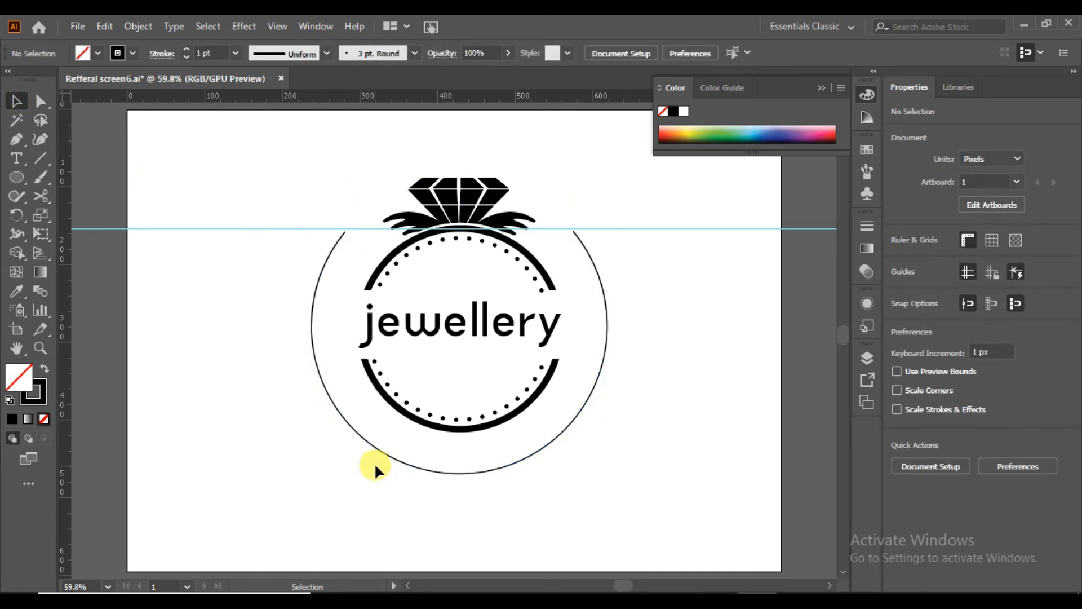
{"action": "left_click", "coordinate": [161, 229]}
{"action": "key", "text": "Delete"}
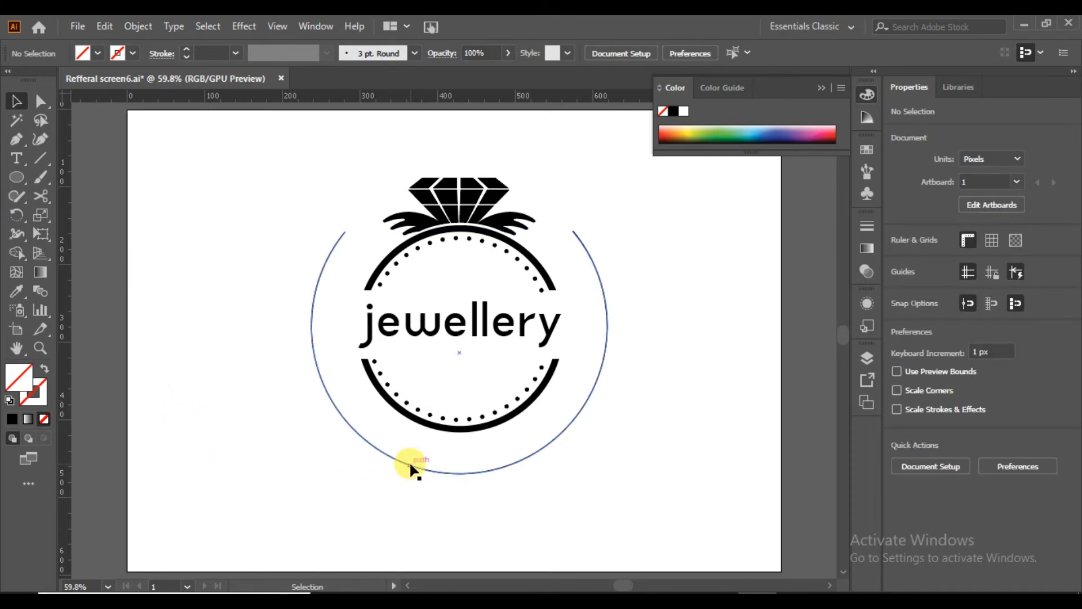
Draw a small star about 22 px wide beside the logo and give it a 1 pt black stroke.
{"action": "left_click_drag", "start_coordinate": [17, 177], "coordinate": [50, 252]}
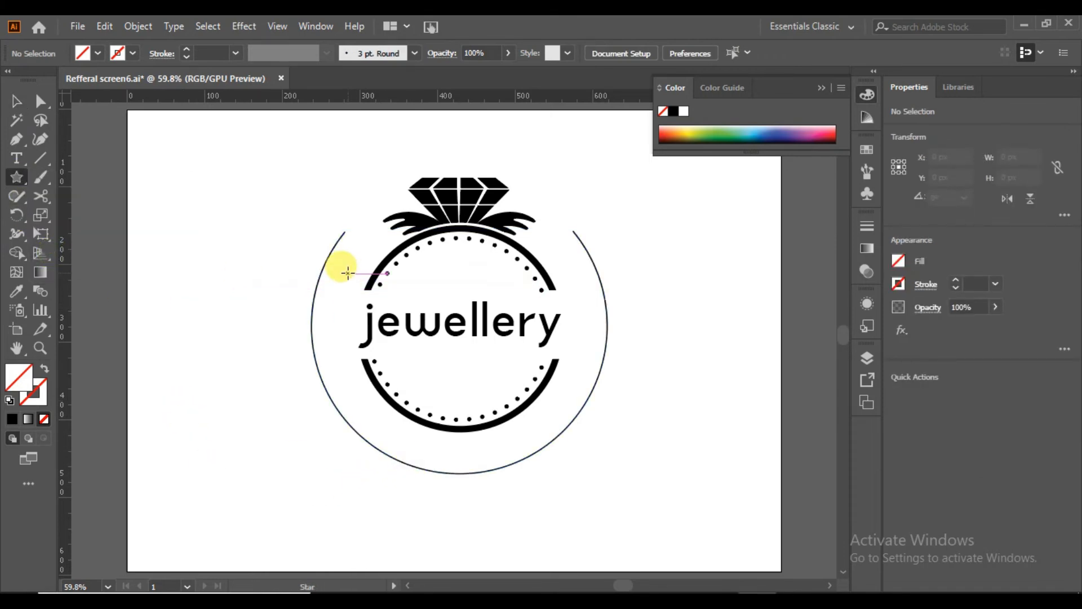
{"action": "mouse_move", "coordinate": [209, 207]}
{"action": "left_mouse_down"}
{"action": "mouse_move", "coordinate": [222, 212]}
{"action": "mouse_move", "coordinate": [211, 214]}
{"action": "left_mouse_up"}
{"action": "left_click", "coordinate": [15, 101]}
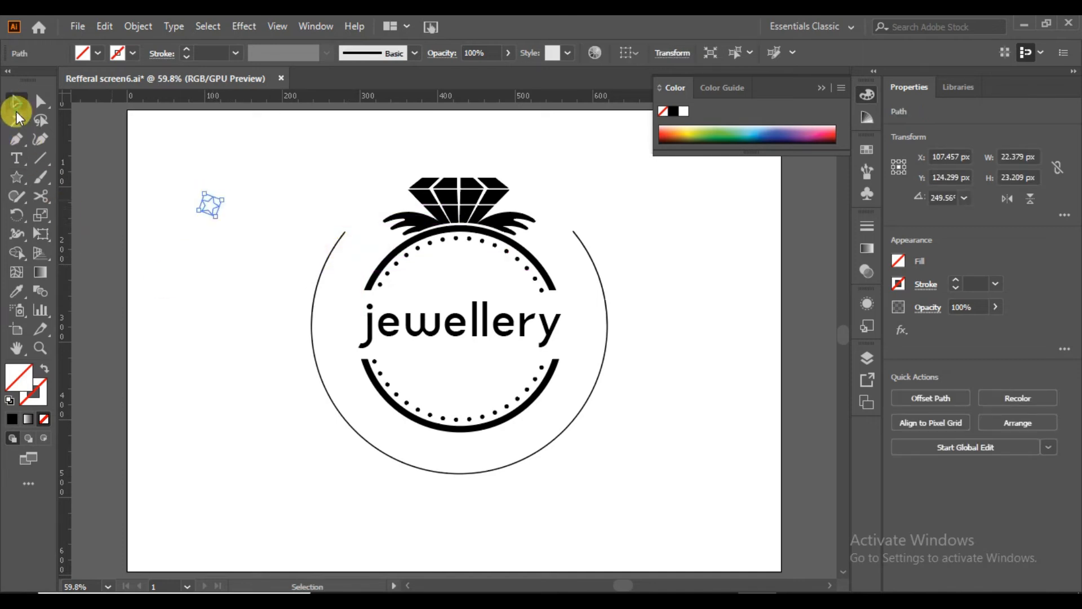
{"action": "key", "text": "Delete"}
{"action": "key", "text": "ctrl+z"}
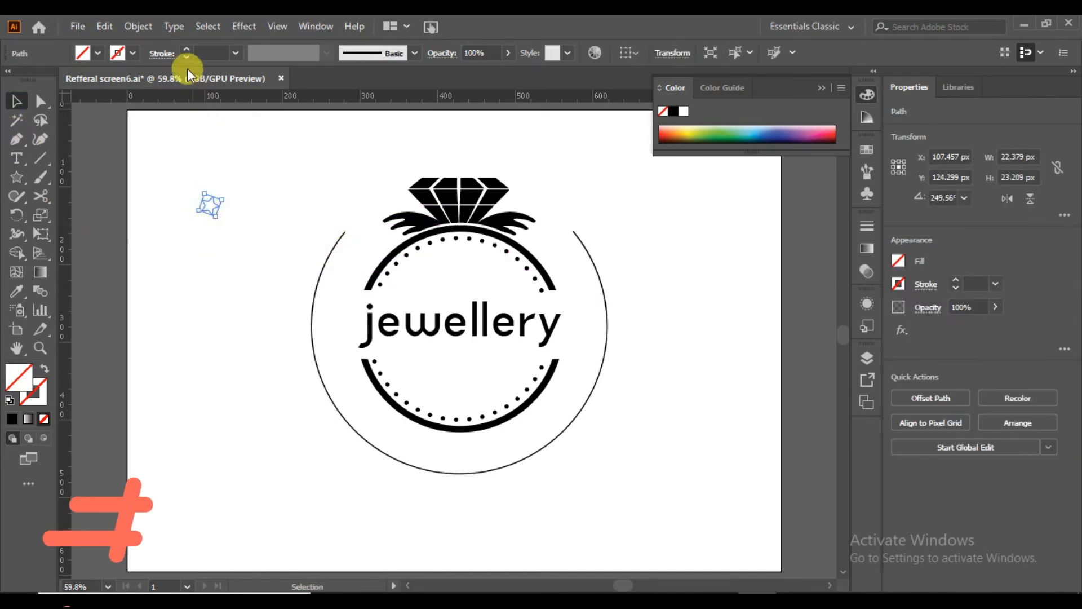
{"action": "left_click", "coordinate": [133, 53]}
{"action": "left_click", "coordinate": [45, 85]}
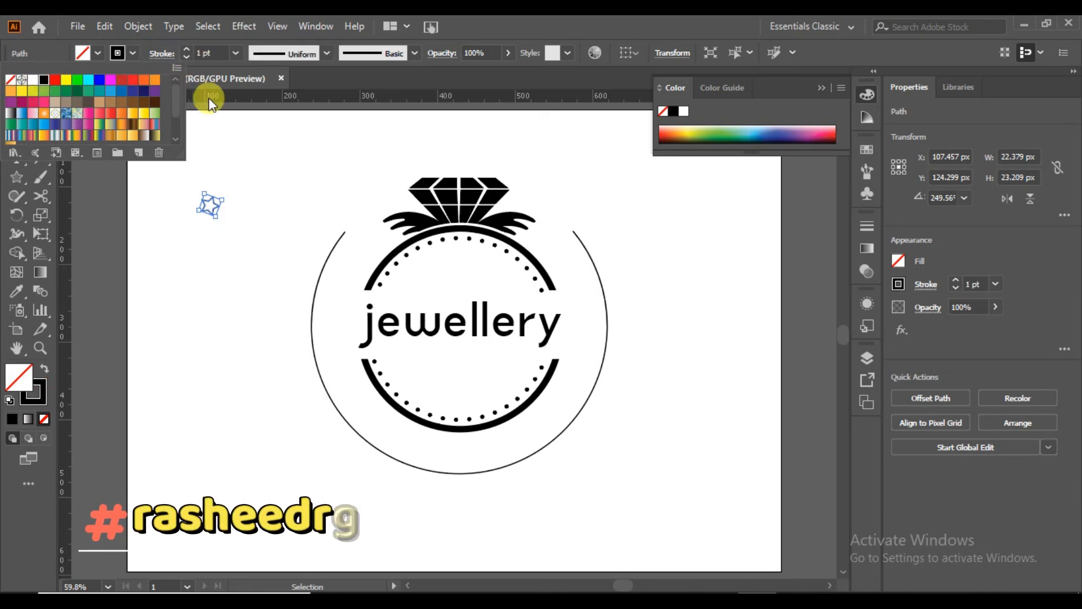
Arrange five copies of the small star in a column along the inside of the outer circle's left arc.
{"action": "left_click", "coordinate": [266, 164]}
{"action": "left_click_drag", "start_coordinate": [215, 206], "coordinate": [337, 358]}
{"action": "key", "text": "ctrl+z"}
{"action": "left_click", "coordinate": [253, 408]}
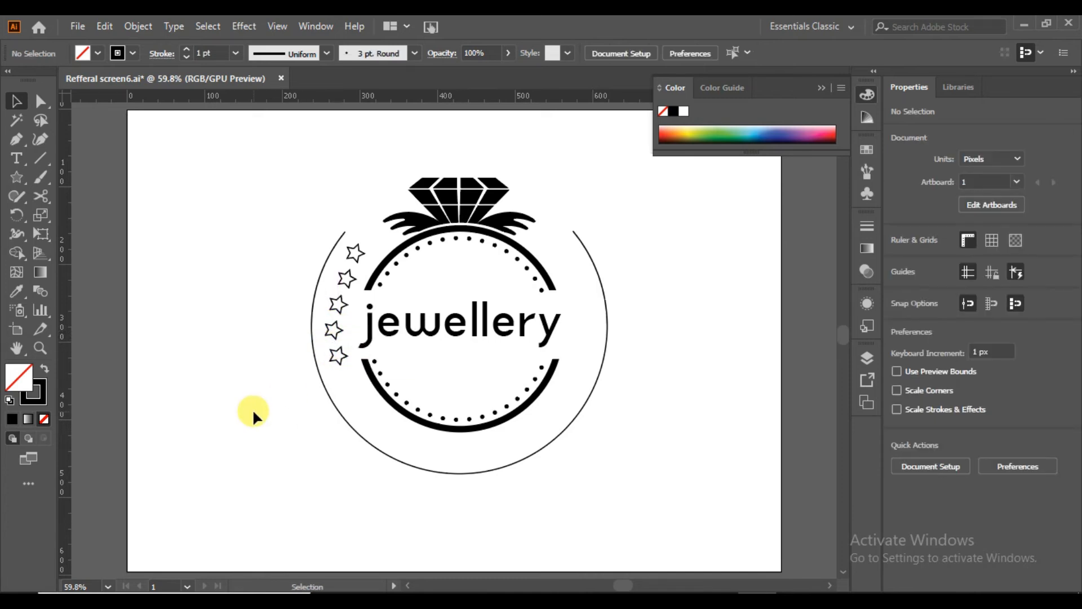
Shift the second, third and fifth stars slightly left so the column follows the outer circle's curve.
{"action": "left_click_drag", "start_coordinate": [363, 242], "coordinate": [325, 365]}
{"action": "left_click", "coordinate": [326, 365]}
{"action": "left_click_drag", "start_coordinate": [342, 279], "coordinate": [336, 309]}
{"action": "key", "text": "Left"}
{"action": "key", "text": "Left"}
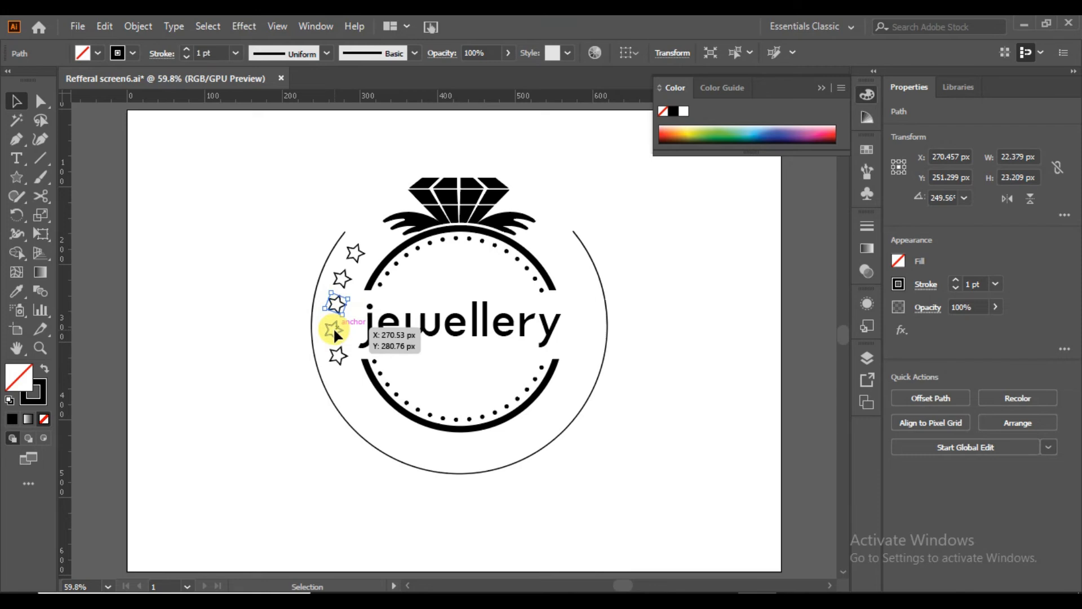
{"action": "left_click", "coordinate": [338, 356]}
{"action": "left_click_drag", "start_coordinate": [338, 359], "coordinate": [335, 357]}
{"action": "left_click", "coordinate": [231, 377]}
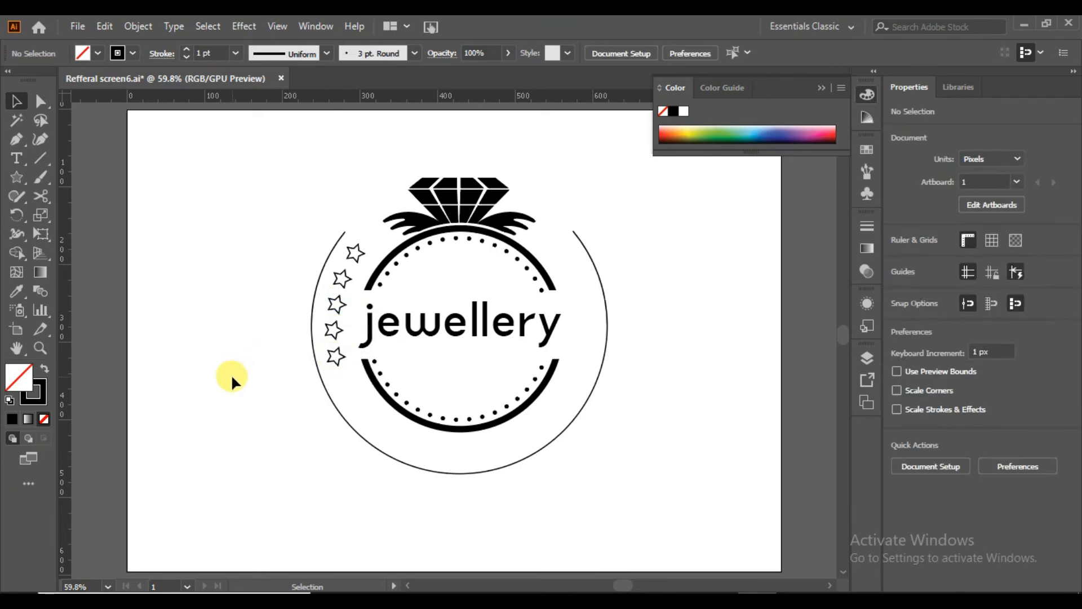
Group the five stars on the left side of the ring.
{"action": "left_click", "coordinate": [353, 253]}
{"action": "left_click", "coordinate": [340, 279], "text": "shift"}
{"action": "left_click", "coordinate": [337, 304], "text": "shift"}
{"action": "left_click", "coordinate": [333, 332], "text": "shift"}
{"action": "left_click", "coordinate": [336, 353], "text": "shift"}
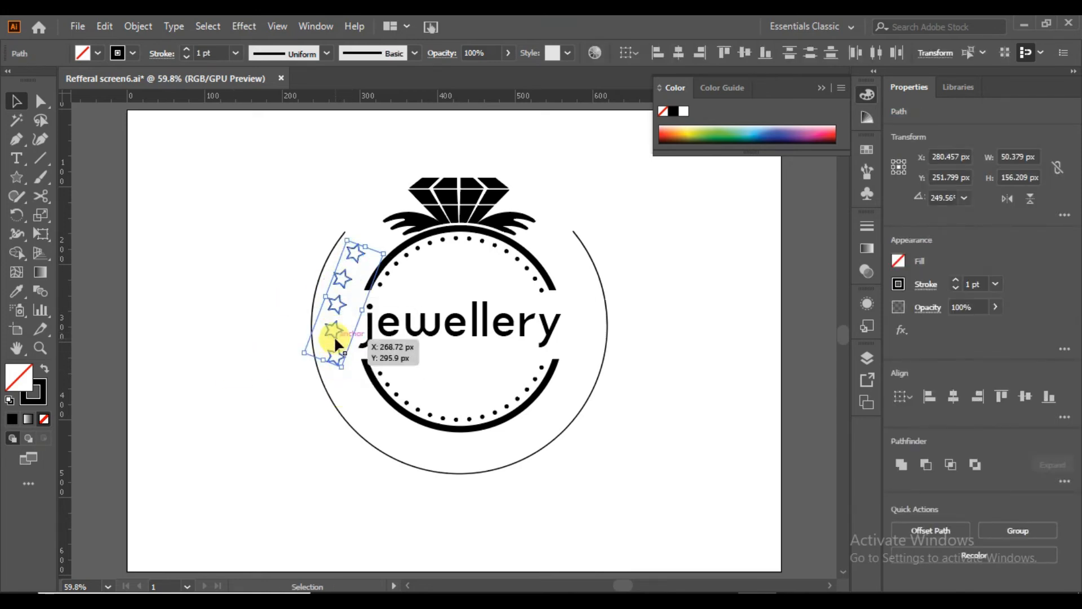
{"action": "right_click", "coordinate": [336, 339]}
{"action": "left_click", "coordinate": [367, 375]}
Reflect a copy of the star group and place it along the inside of the outer circle's right arc.
{"action": "right_click", "coordinate": [336, 339]}
{"action": "mouse_move", "coordinate": [440, 239]}
{"action": "left_click", "coordinate": [566, 295]}
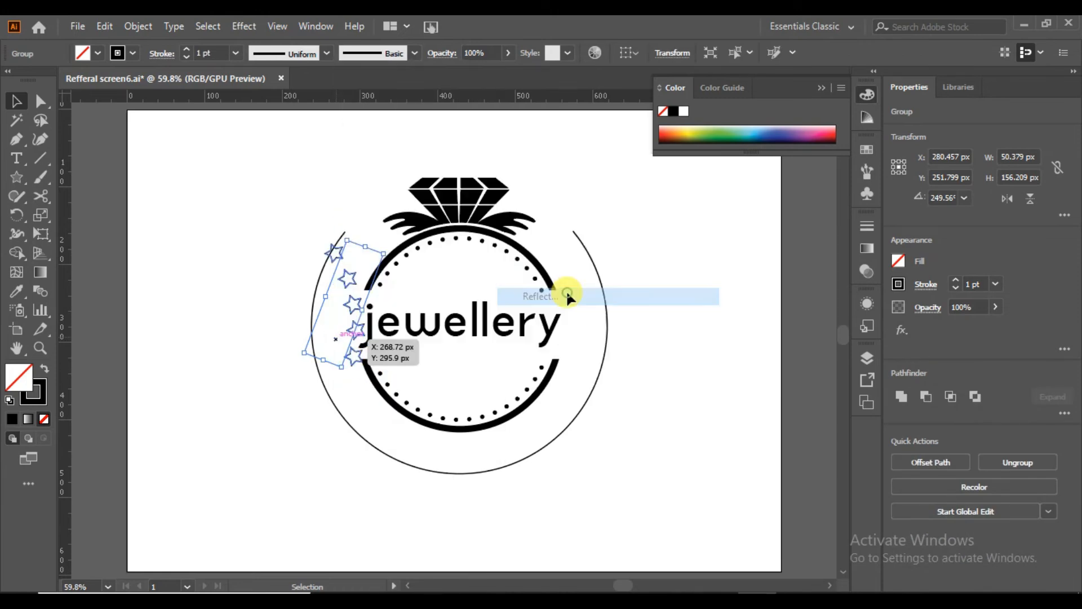
{"action": "left_click", "coordinate": [607, 428]}
{"action": "left_click_drag", "start_coordinate": [359, 314], "coordinate": [580, 316]}
{"action": "left_click", "coordinate": [682, 390]}
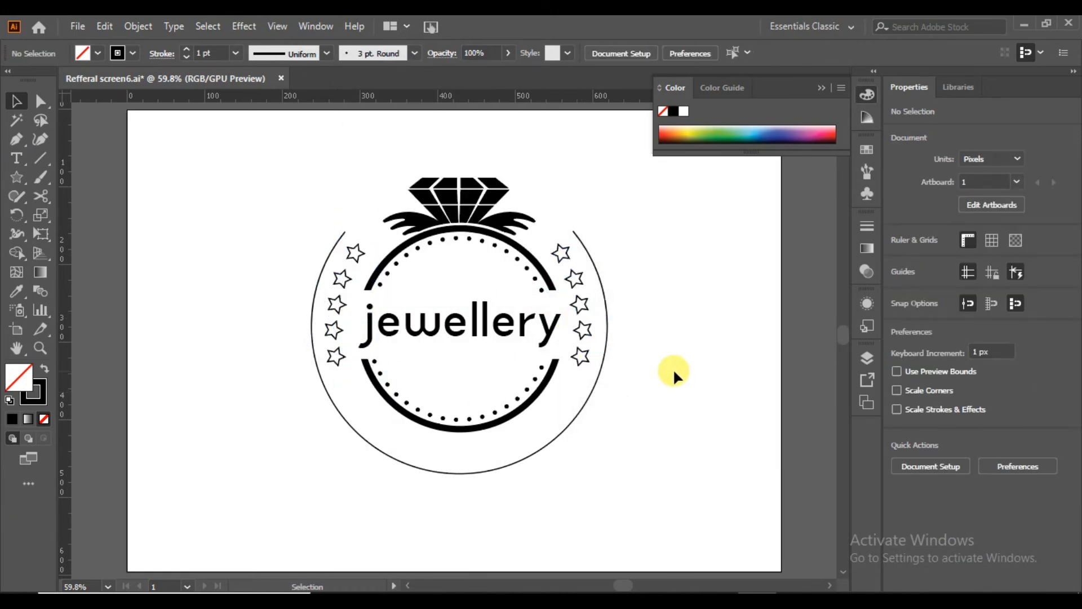
Draw a circle 324 px in diameter around the ring and start Type on a Path text on its upper-left arc.
{"action": "left_click_drag", "start_coordinate": [15, 184], "coordinate": [57, 212]}
{"action": "left_click_drag", "start_coordinate": [457, 326], "coordinate": [584, 437]}
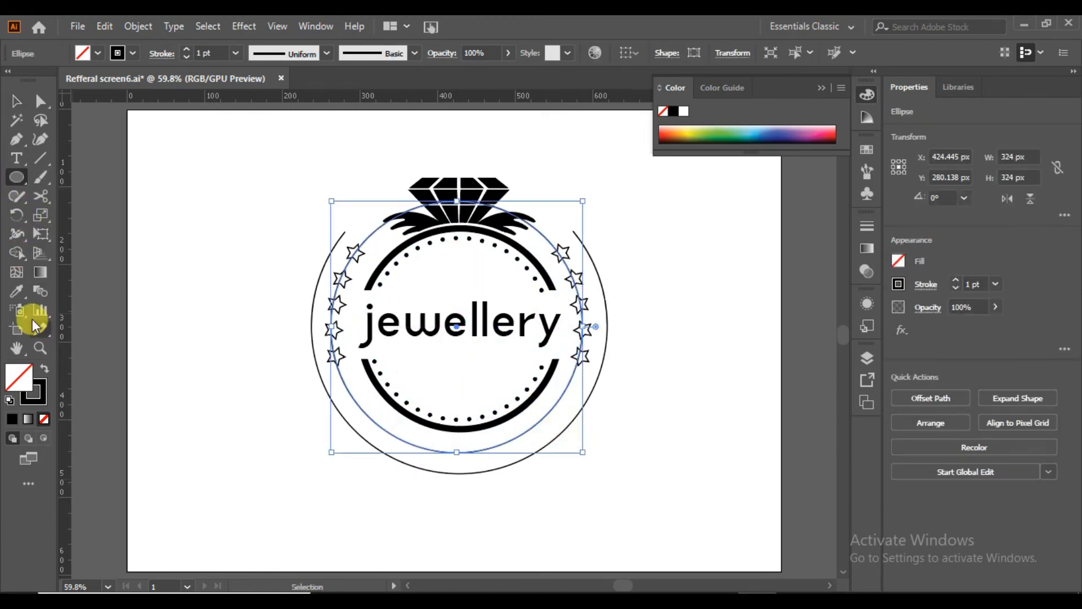
{"action": "left_click", "coordinate": [17, 162]}
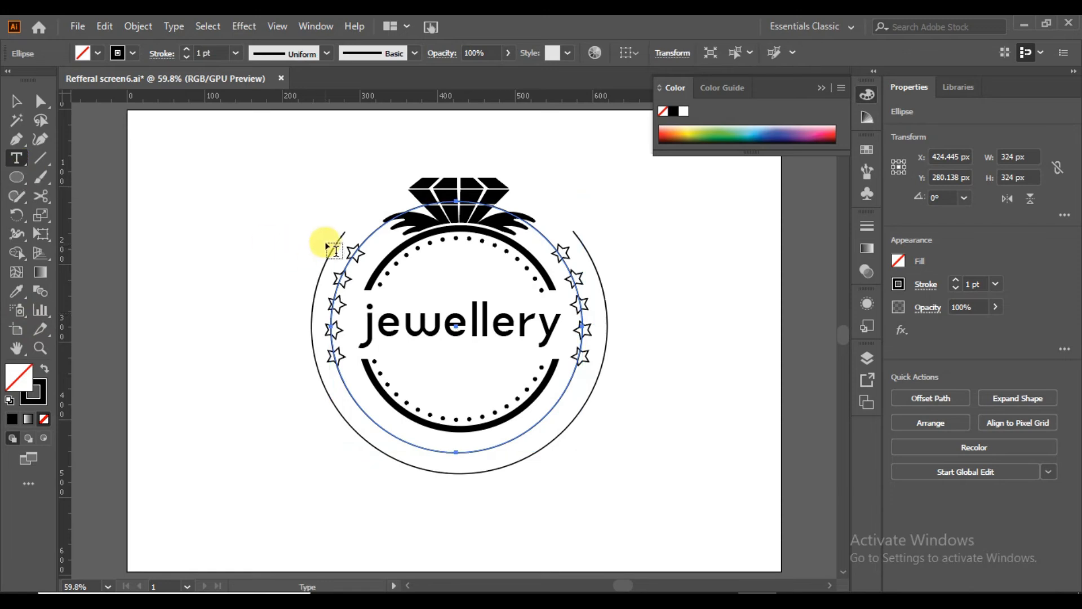
{"action": "left_click_drag", "start_coordinate": [32, 165], "coordinate": [59, 196]}
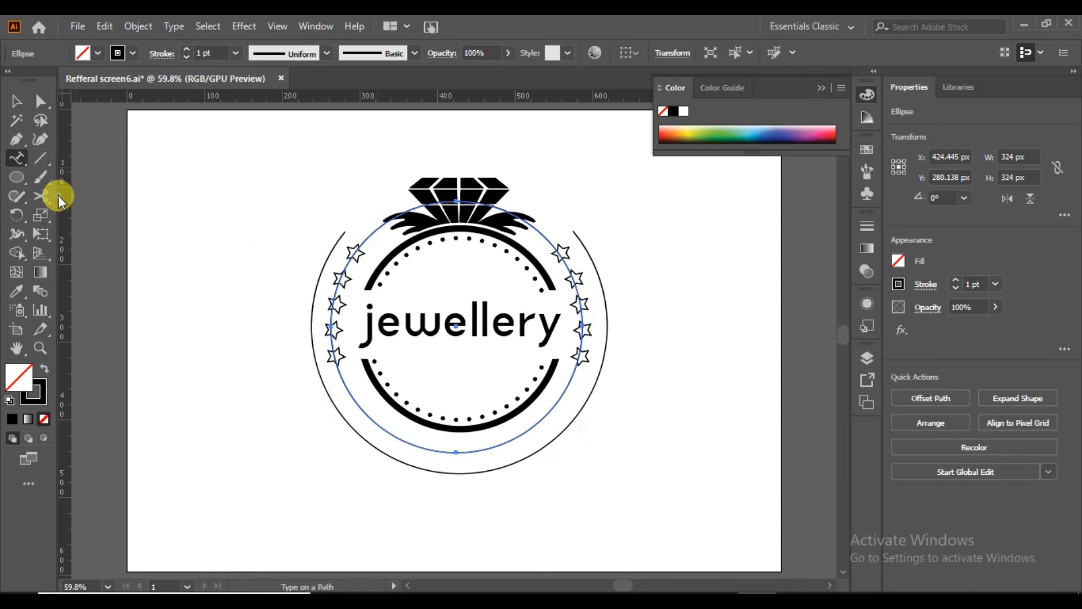
{"action": "left_click", "coordinate": [367, 236]}
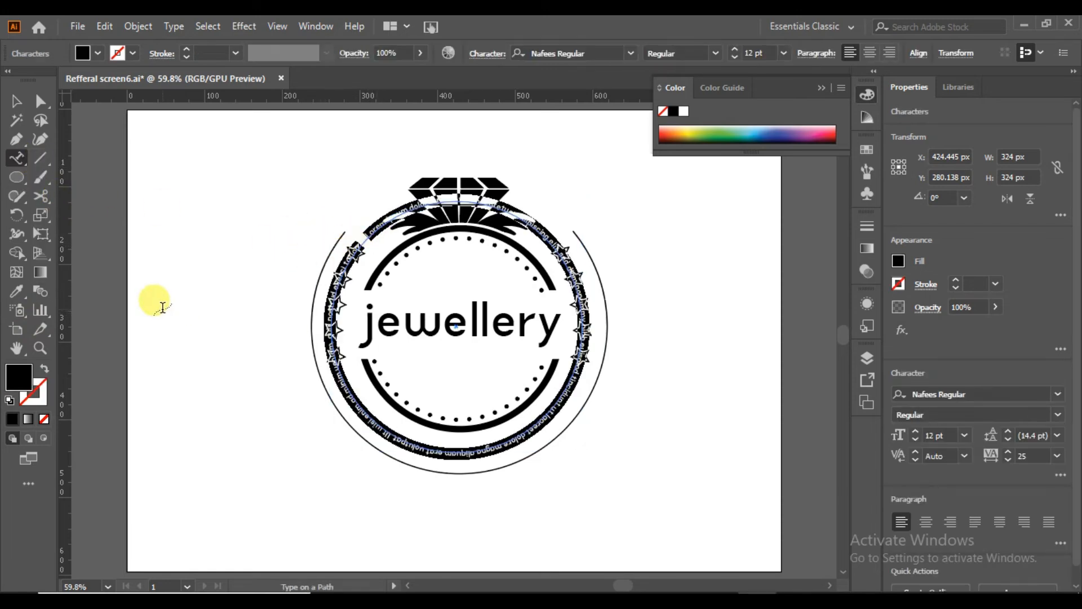
{"action": "mouse_move", "coordinate": [718, 601]}
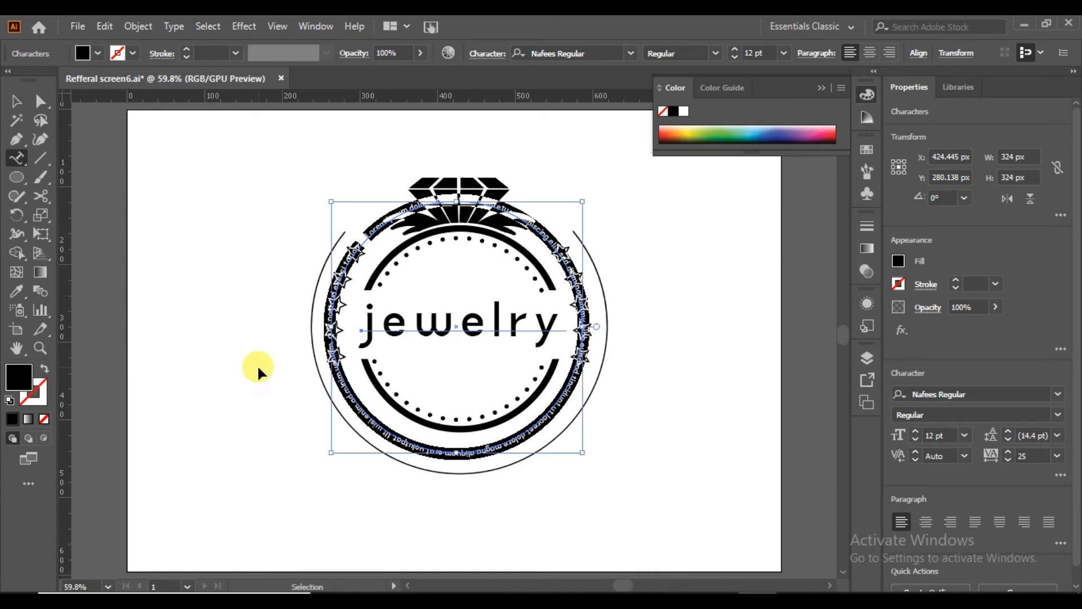
{"action": "type", "text": "Best jewelry"}
{"action": "left_click", "coordinate": [16, 101]}
{"action": "left_click", "coordinate": [917, 432]}
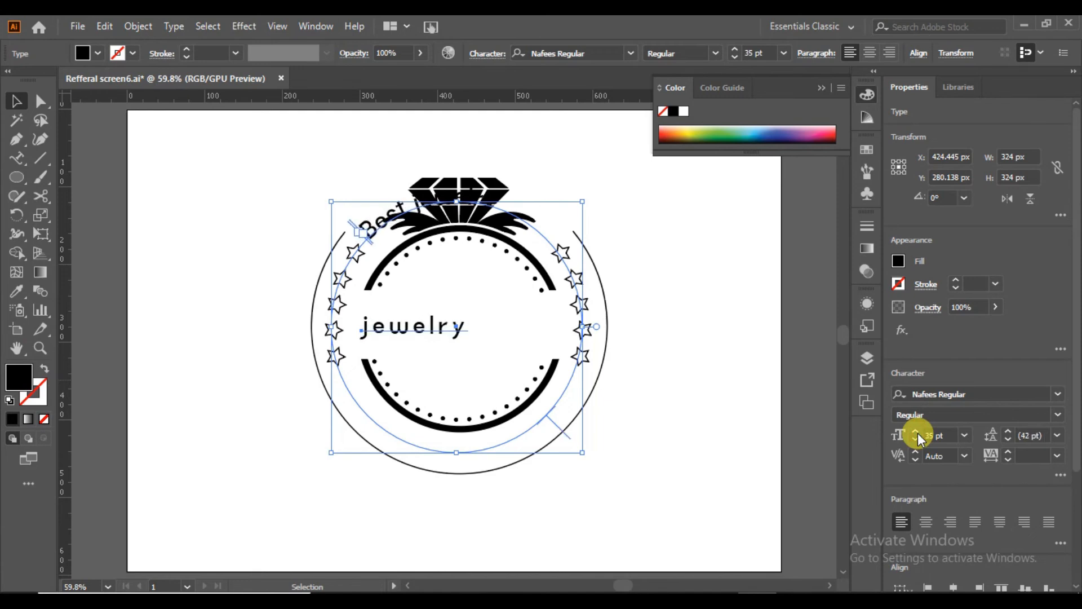
{"action": "key", "text": "ctrl+z"}
{"action": "key", "text": "ctrl+z"}
{"action": "key", "text": "ctrl+z"}
{"action": "key", "text": "ctrl+z"}
{"action": "key", "text": "ctrl+z"}
{"action": "key", "text": "ctrl+z"}
{"action": "key", "text": "ctrl+z"}
{"action": "key", "text": "ctrl+z"}
{"action": "key", "text": "ctrl+z"}
{"action": "key", "text": "ctrl+z"}
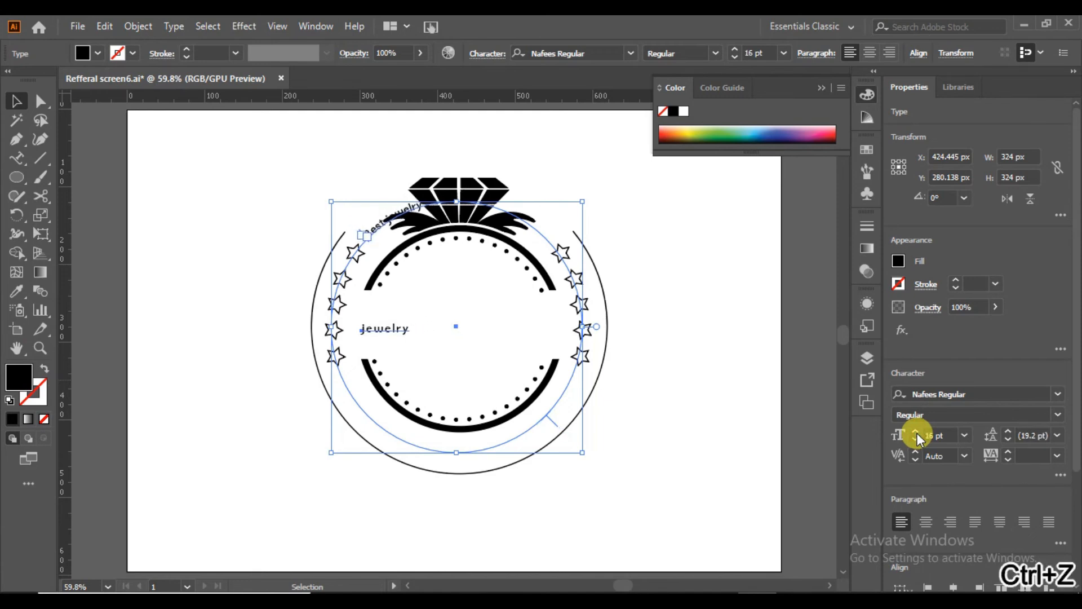
{"action": "left_click", "coordinate": [201, 382]}
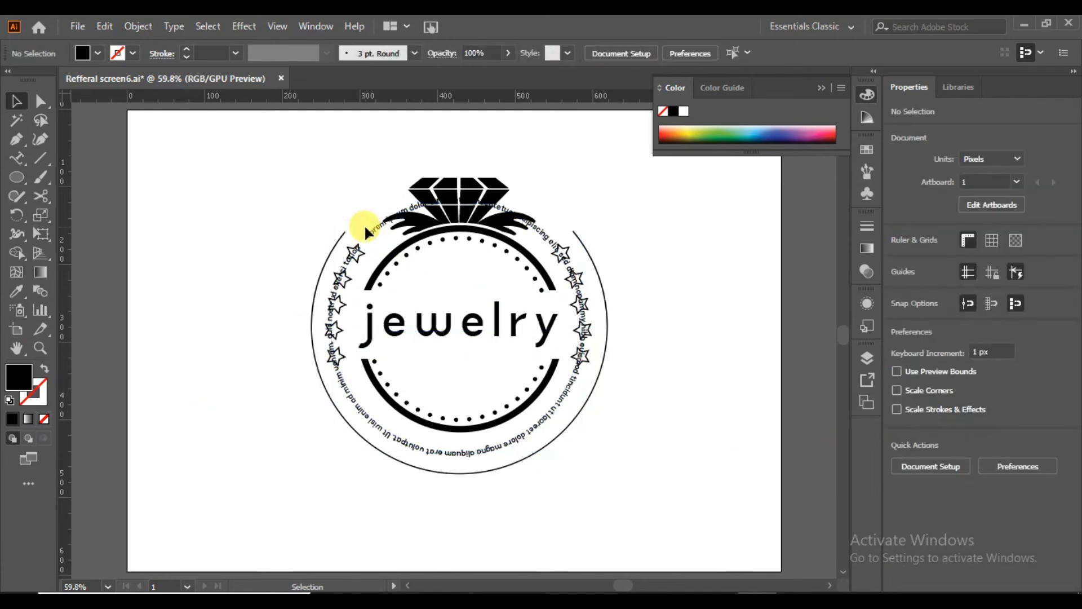
Replace the placeholder text on the circle path with "Best jewelry".
{"action": "left_click", "coordinate": [21, 163]}
{"action": "left_click", "coordinate": [369, 230]}
{"action": "mouse_move", "coordinate": [367, 232]}
{"action": "left_mouse_down"}
{"action": "mouse_move", "coordinate": [555, 249]}
{"action": "mouse_move", "coordinate": [459, 447]}
{"action": "mouse_move", "coordinate": [313, 272]}
{"action": "mouse_move", "coordinate": [354, 244]}
{"action": "left_mouse_up"}
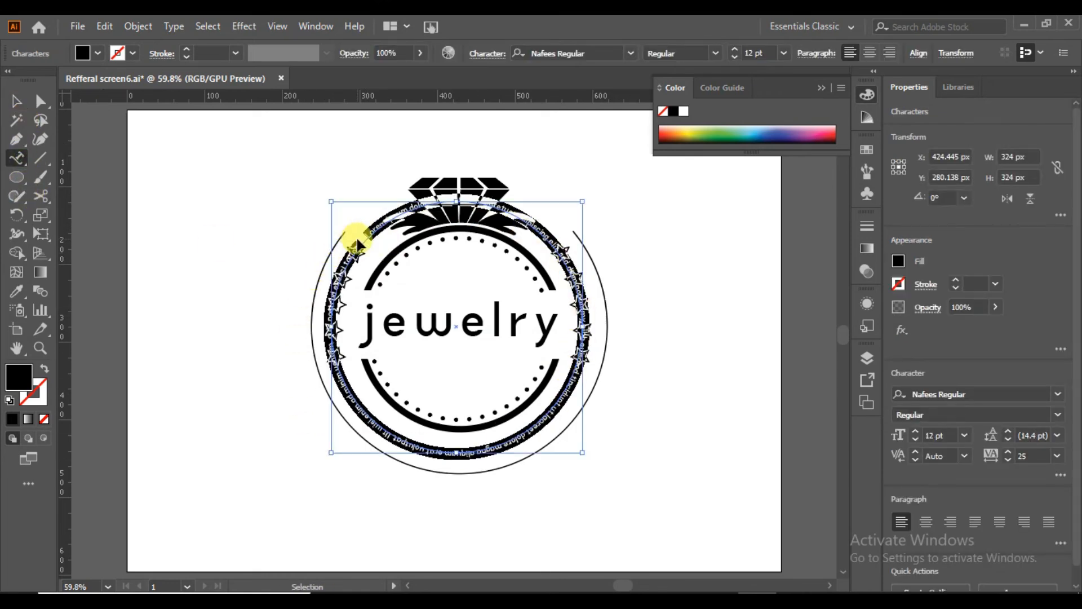
{"action": "type", "text": "Best jewelry"}
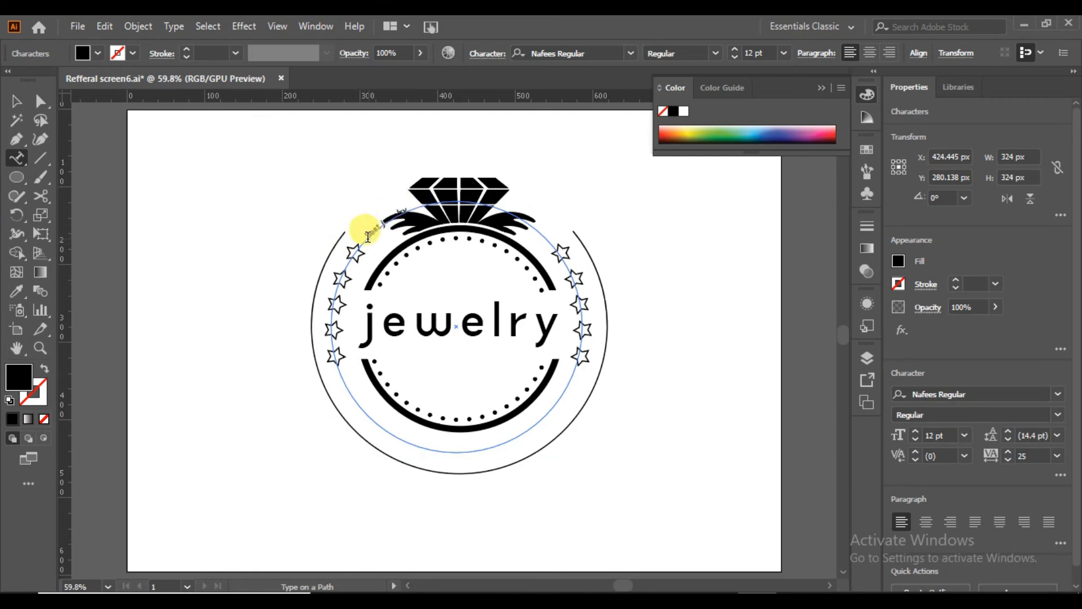
Set the "Best jewelry" path text's tracking to 200 and its font size to 23 pt.
{"action": "left_click_drag", "start_coordinate": [372, 236], "coordinate": [378, 259]}
{"action": "left_click", "coordinate": [186, 49]}
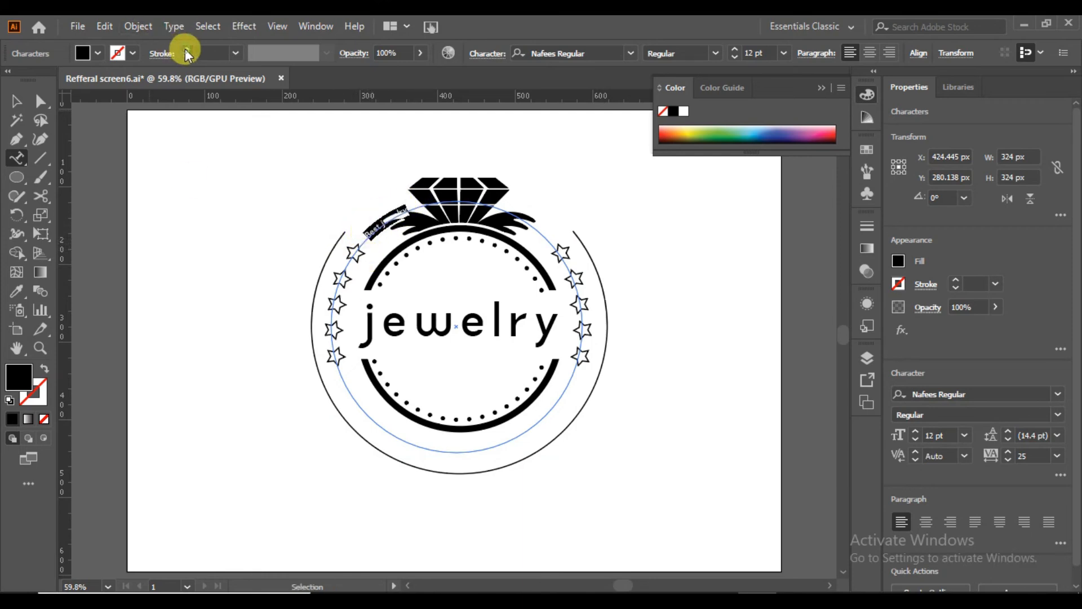
{"action": "left_click", "coordinate": [186, 57]}
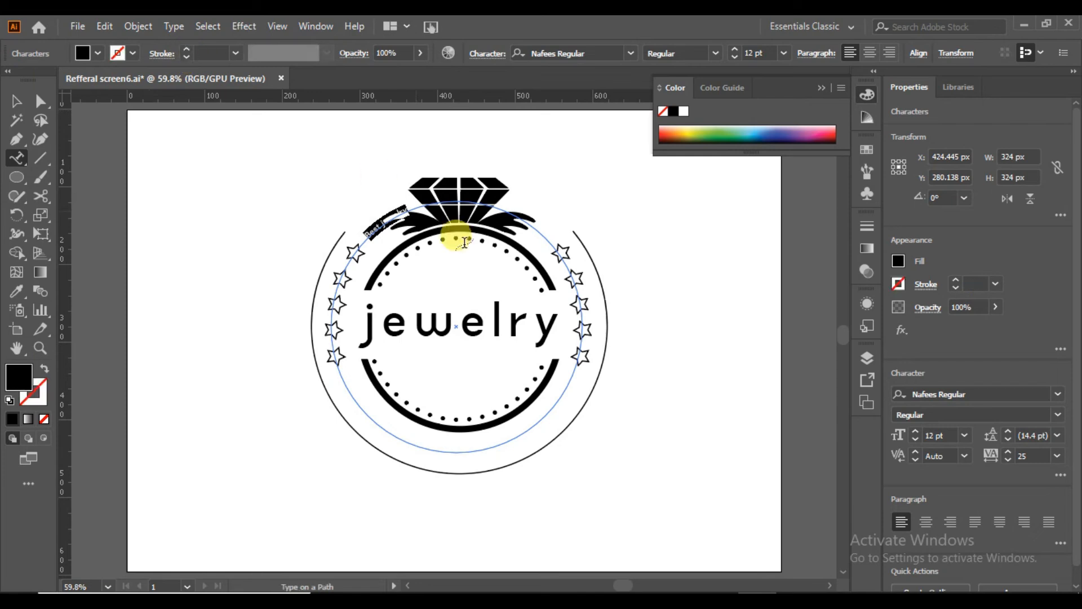
{"action": "left_click", "coordinate": [1057, 456]}
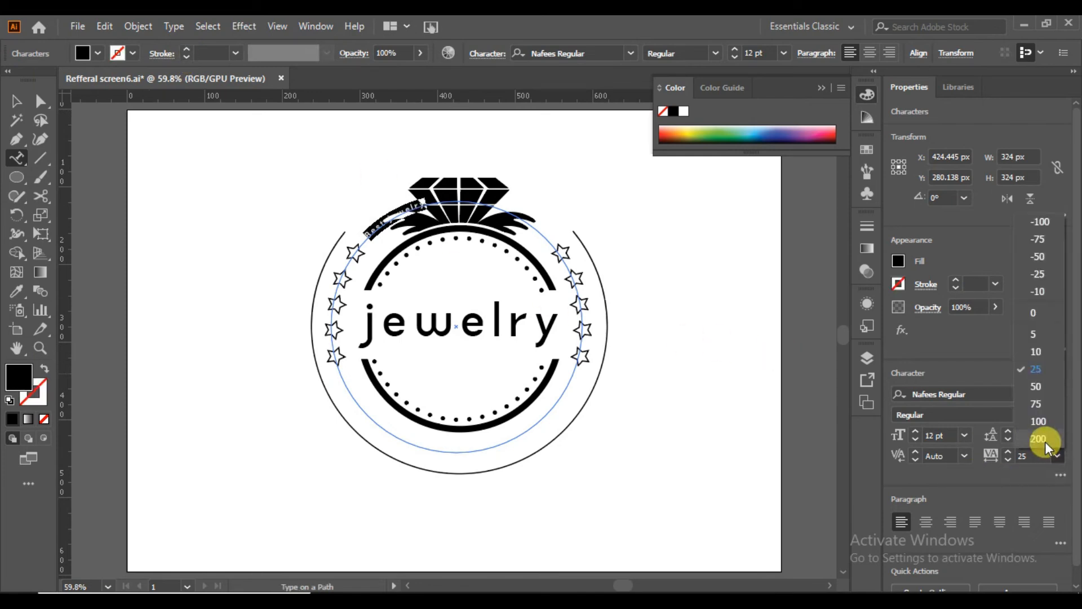
{"action": "left_click", "coordinate": [1038, 440]}
{"action": "left_click", "coordinate": [916, 432]}
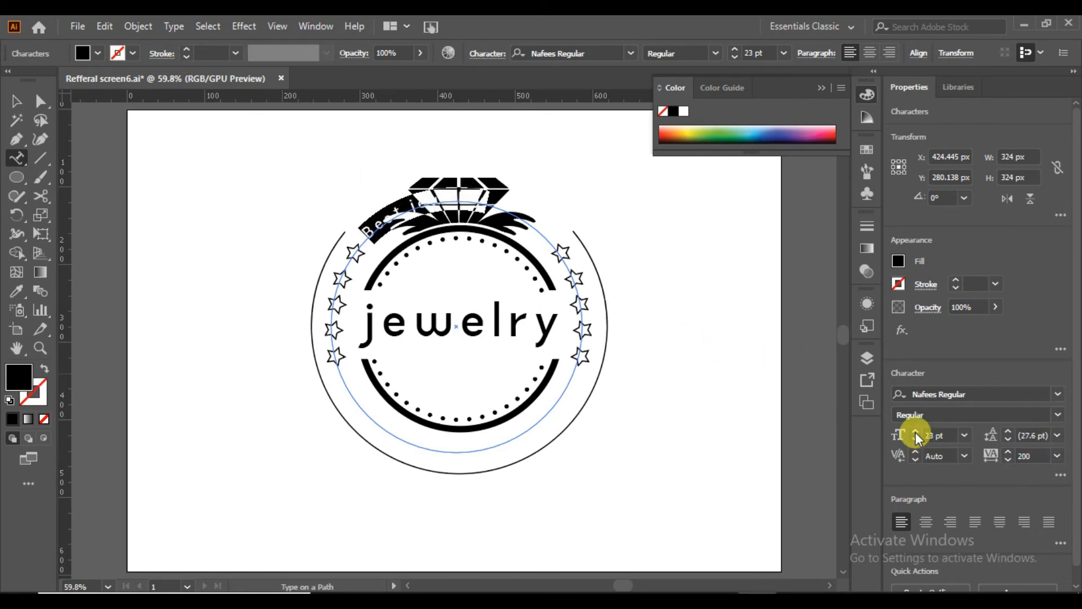
{"action": "left_click", "coordinate": [16, 101]}
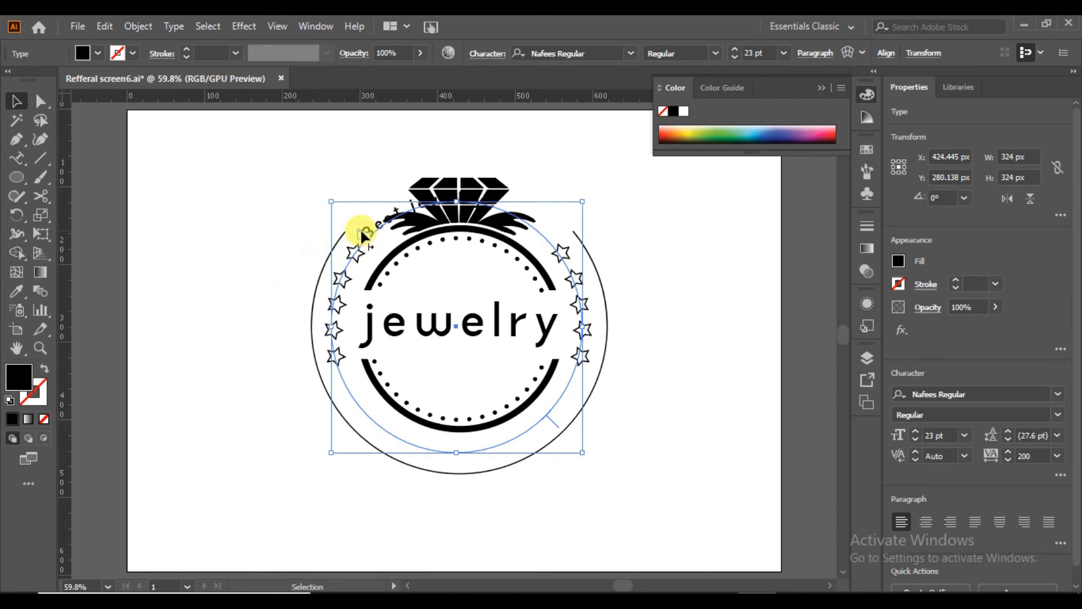
Move the "Best jewelry" text to the bottom of its circle path and flip it to the inside so it reads upright.
{"action": "left_click", "coordinate": [41, 101]}
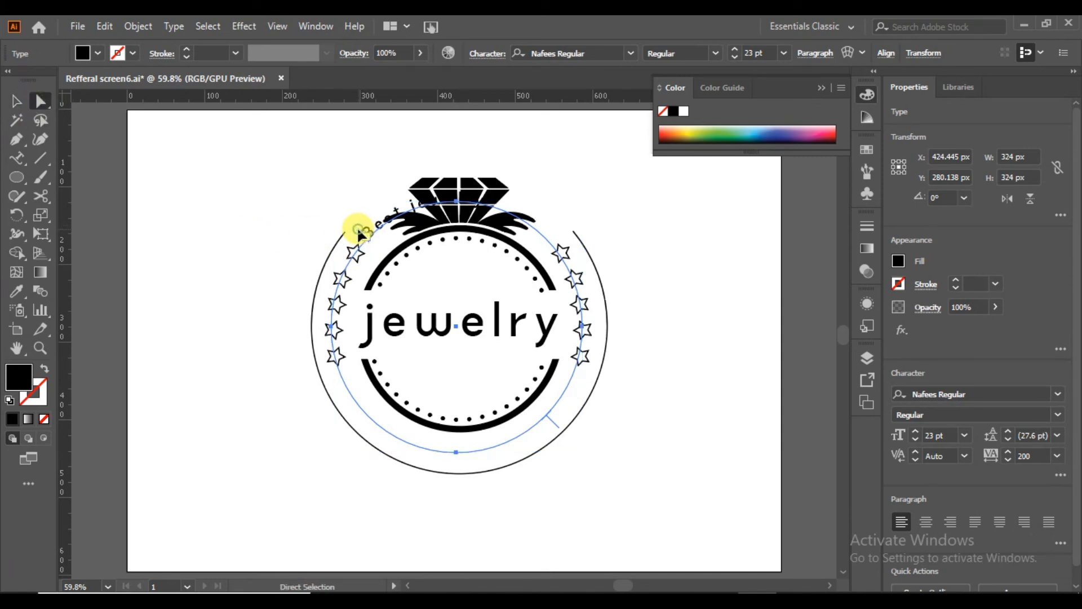
{"action": "left_click_drag", "start_coordinate": [358, 228], "coordinate": [524, 437]}
{"action": "left_click_drag", "start_coordinate": [347, 414], "coordinate": [527, 379]}
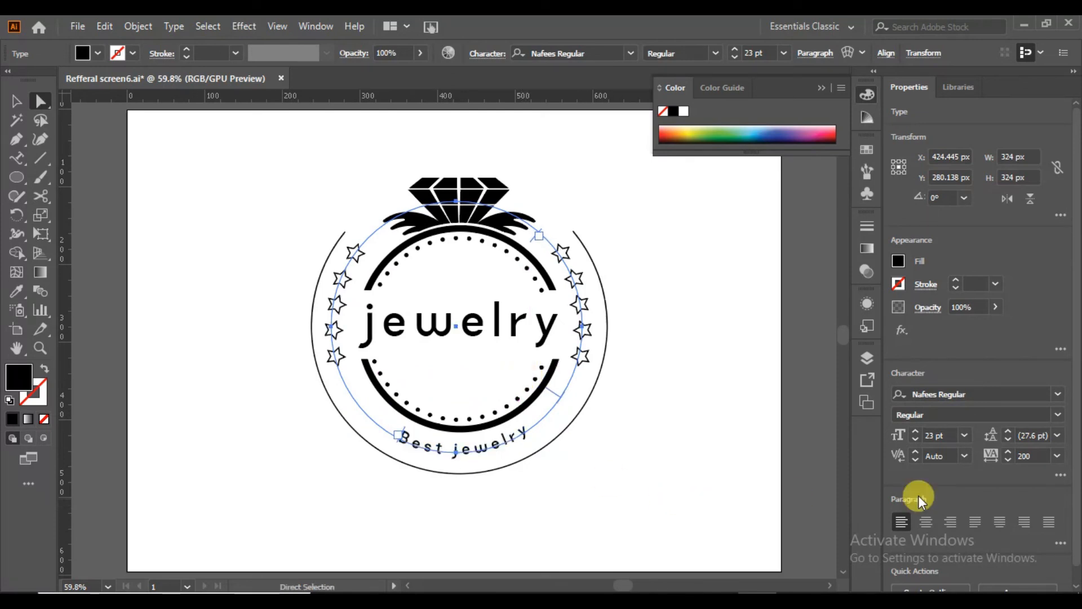
Enlarge the "Best jewelry" text to 39 pt and slide its start left along the circle path.
{"action": "left_click", "coordinate": [915, 431]}
{"action": "left_click", "coordinate": [916, 431]}
{"action": "left_click", "coordinate": [916, 431]}
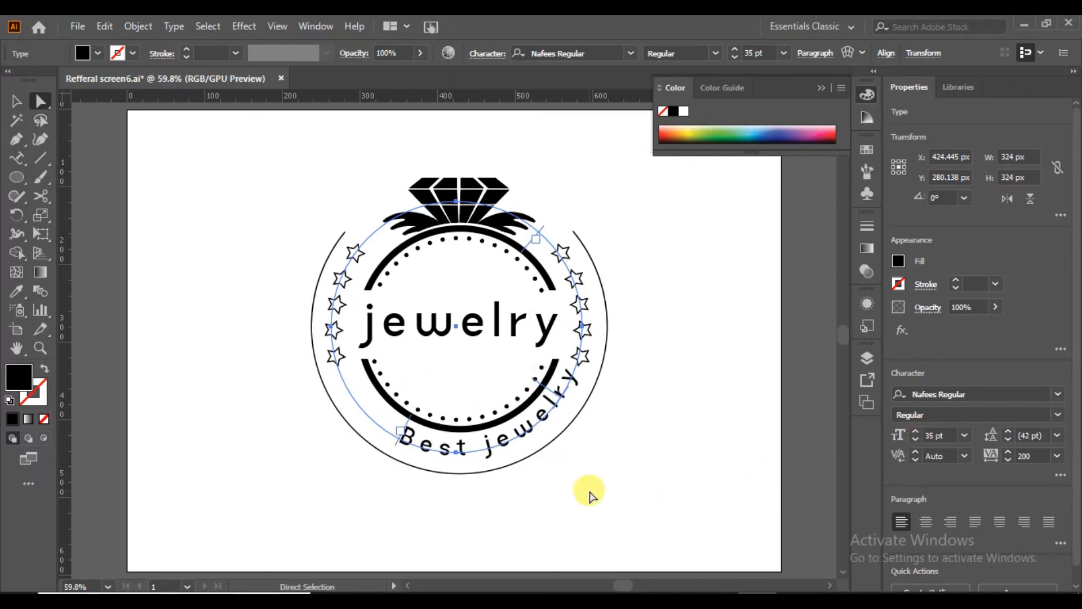
{"action": "left_click_drag", "start_coordinate": [410, 421], "coordinate": [373, 407]}
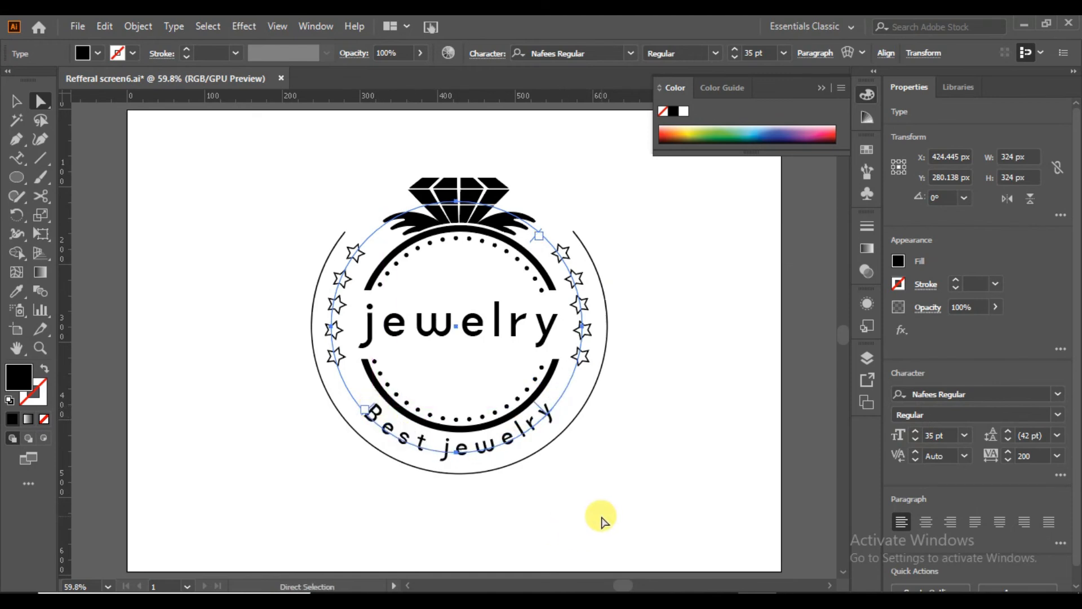
{"action": "left_click", "coordinate": [914, 431]}
{"action": "left_click", "coordinate": [915, 432]}
{"action": "left_click", "coordinate": [915, 433]}
{"action": "left_click", "coordinate": [914, 432]}
{"action": "left_click", "coordinate": [915, 433]}
{"action": "left_click", "coordinate": [915, 432]}
{"action": "left_click", "coordinate": [913, 441]}
{"action": "left_click", "coordinate": [913, 441]}
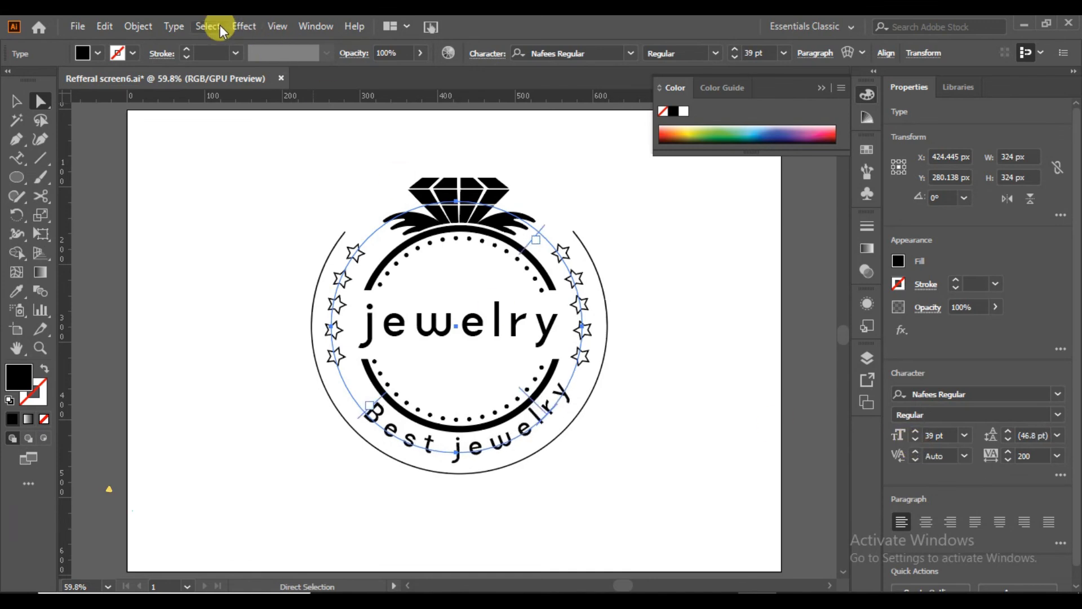
Set the "Best jewelry" text's Align to Path option to Center, keeping the Rainbow effect.
{"action": "left_click", "coordinate": [175, 26]}
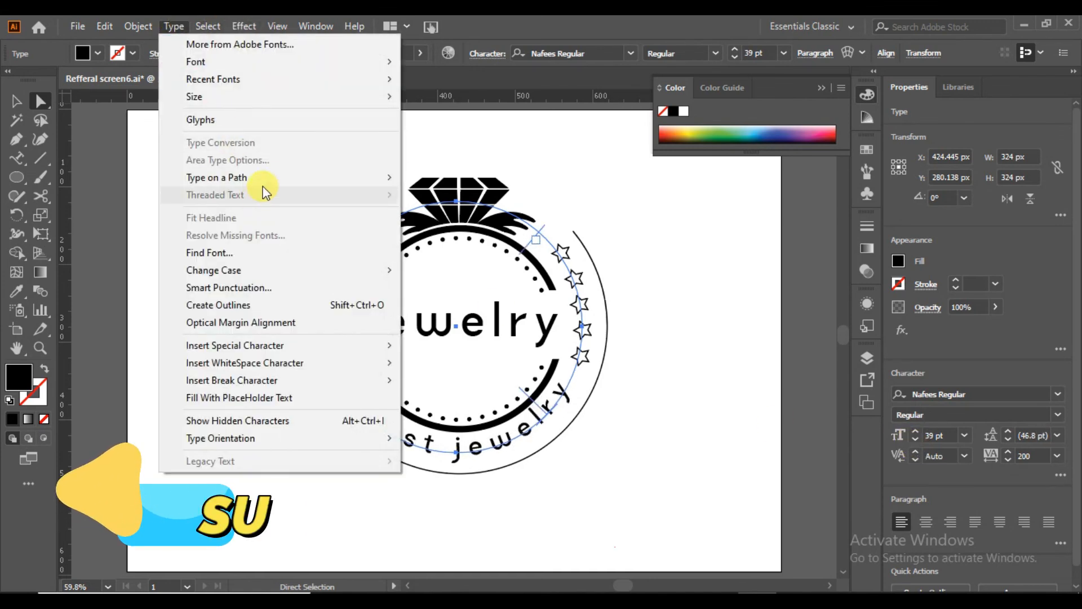
{"action": "mouse_move", "coordinate": [268, 178]}
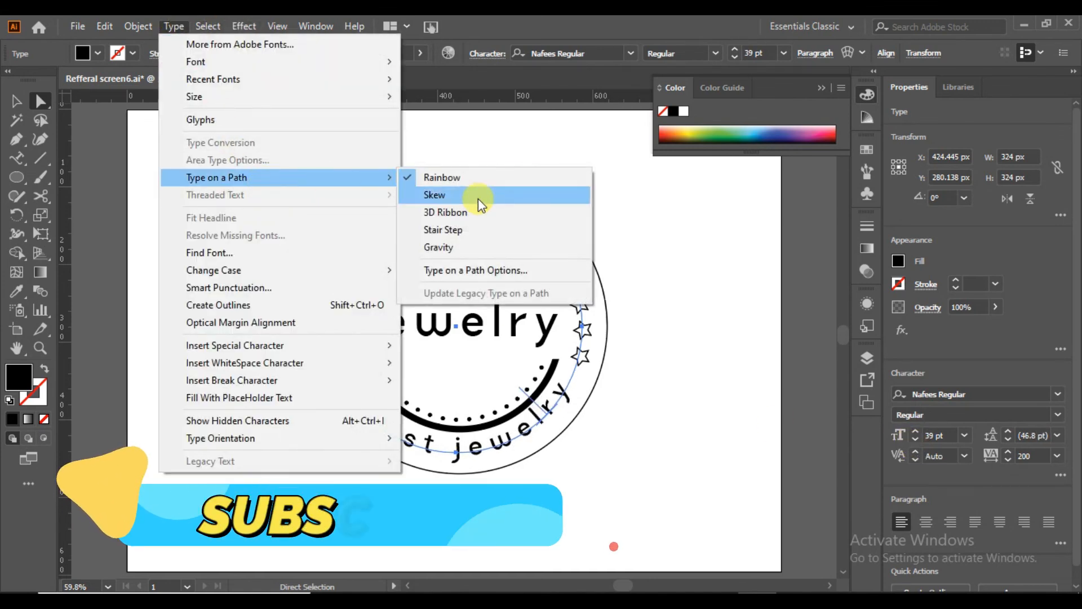
{"action": "left_click", "coordinate": [512, 272]}
{"action": "left_click", "coordinate": [590, 315]}
{"action": "left_click", "coordinate": [590, 315]}
{"action": "left_click", "coordinate": [560, 290]}
{"action": "left_click", "coordinate": [540, 343]}
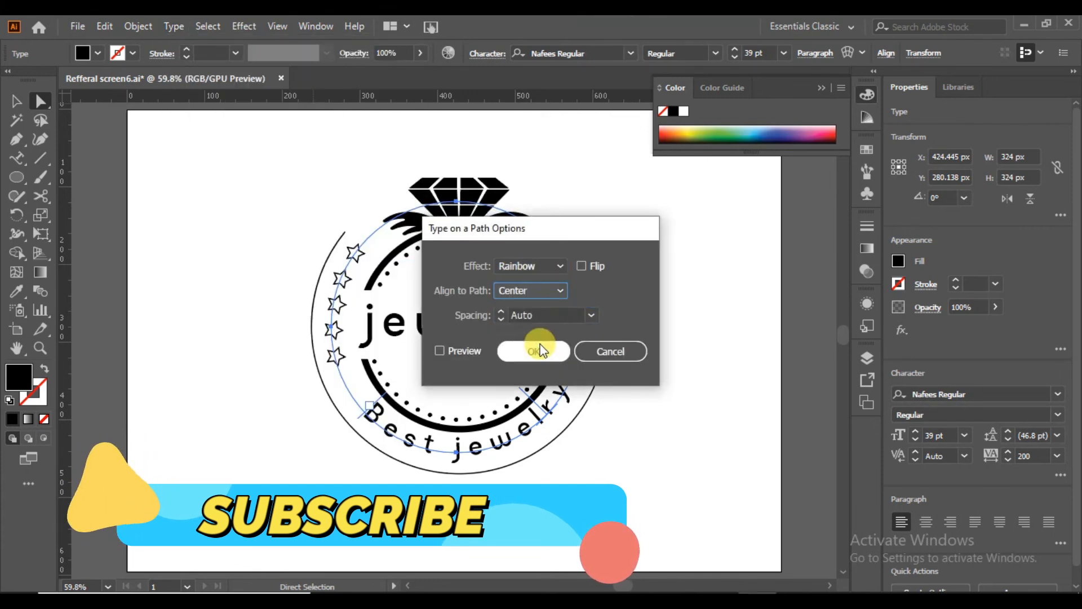
{"action": "left_click", "coordinate": [450, 352]}
{"action": "left_click", "coordinate": [552, 354]}
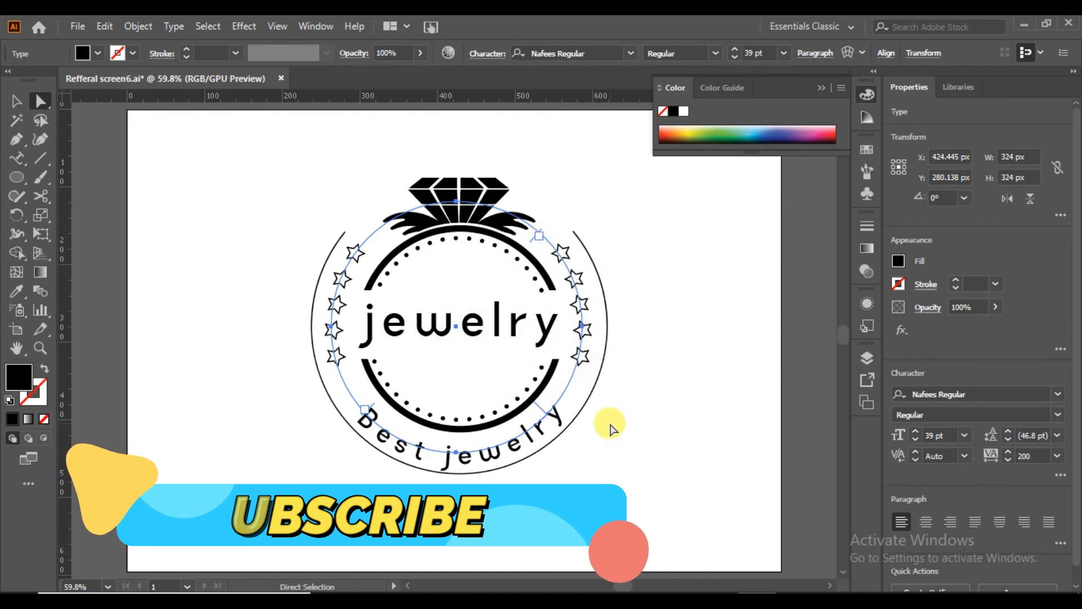
Nudge the "Best jewelry" path text up 5 px between the ring and the outer circle.
{"action": "key", "text": "Up"}
{"action": "key", "text": "Up"}
{"action": "key", "text": "Up"}
{"action": "key", "text": "Up"}
{"action": "key", "text": "Up"}
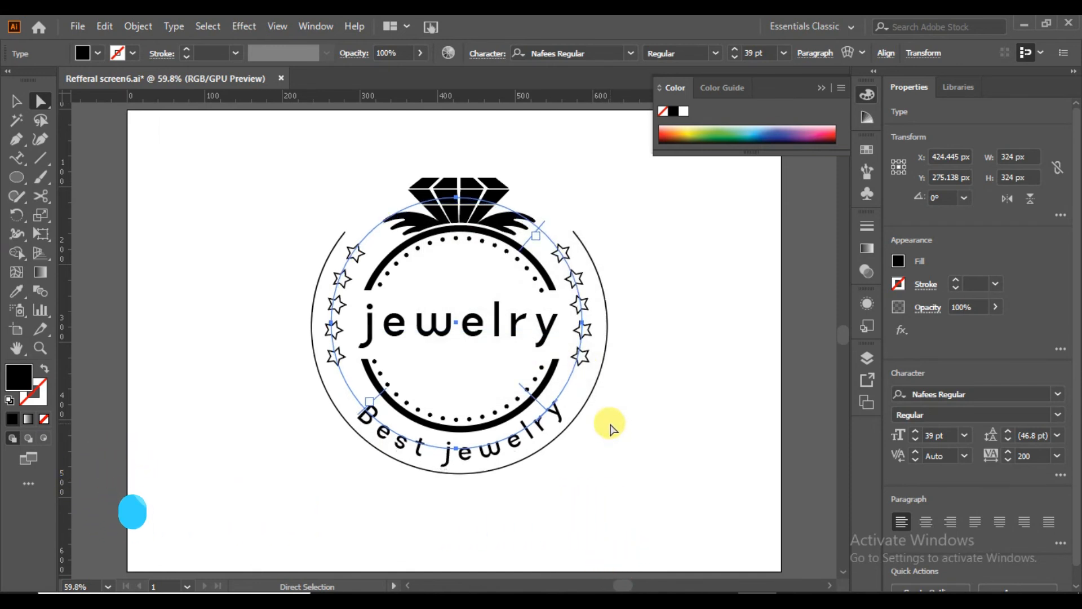
{"action": "left_click", "coordinate": [635, 458]}
{"action": "left_click", "coordinate": [517, 443]}
{"action": "left_click", "coordinate": [626, 460]}
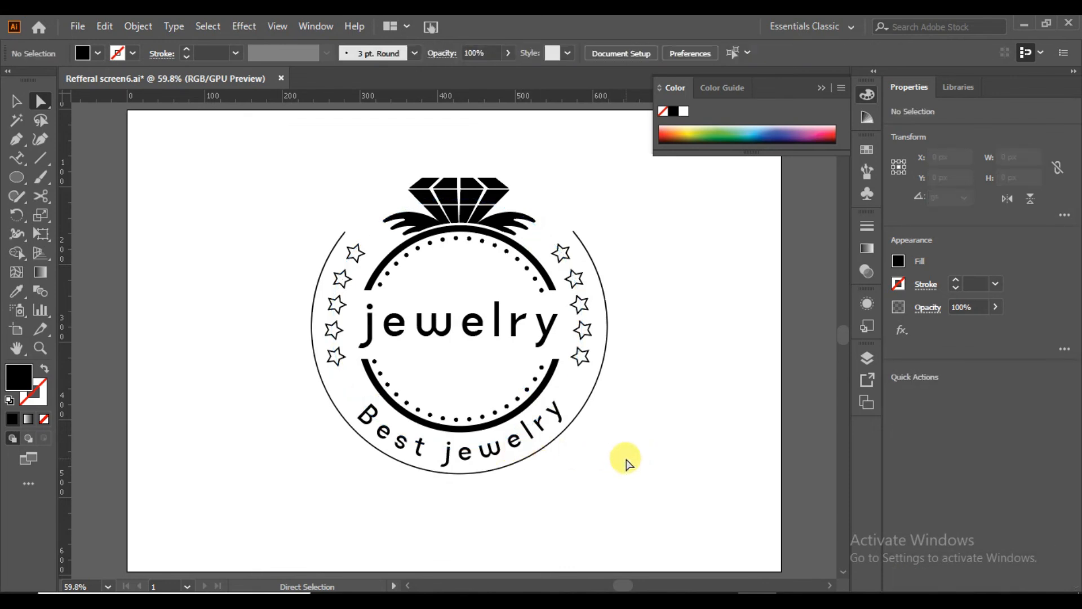
Slide the "Best jewelry" text slightly left along its circle path to centre it below the ring, then deselect it.
{"action": "left_click", "coordinate": [542, 423]}
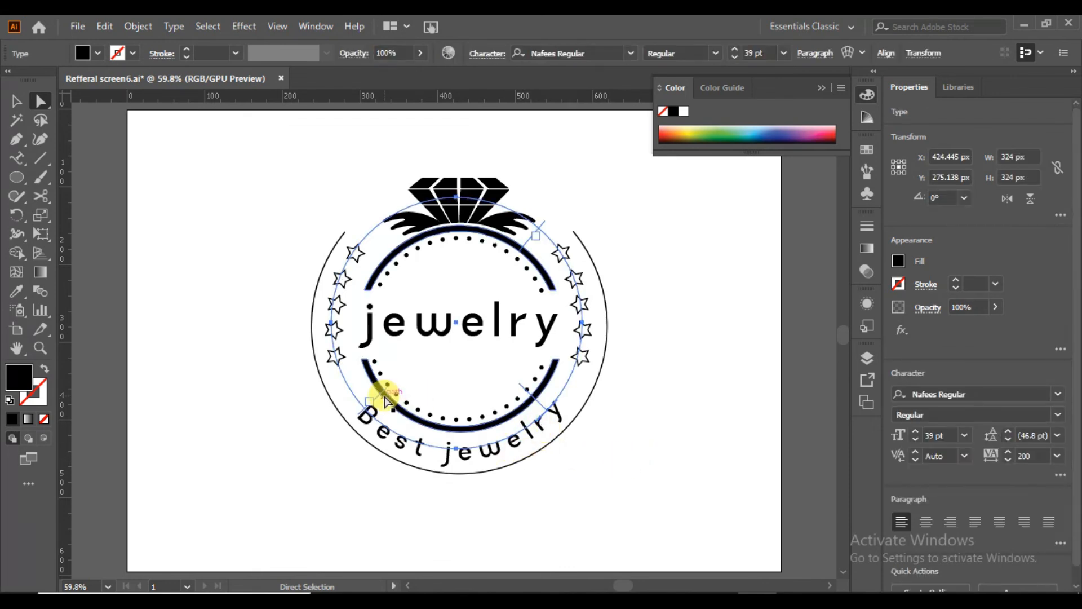
{"action": "left_click_drag", "start_coordinate": [376, 399], "coordinate": [415, 447]}
{"action": "left_click", "coordinate": [592, 483]}
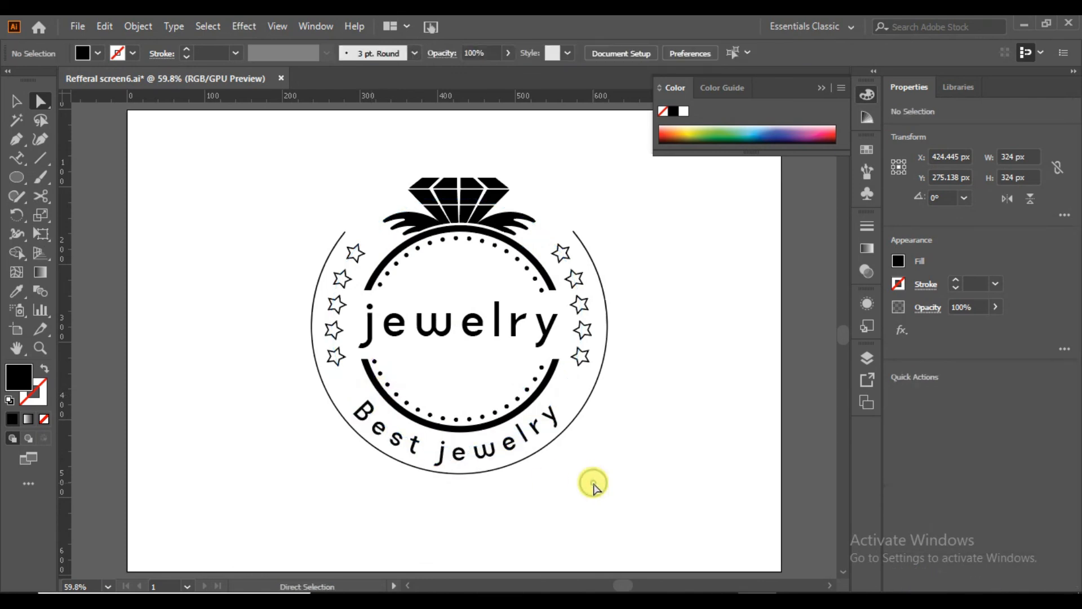
{"action": "left_click", "coordinate": [558, 416]}
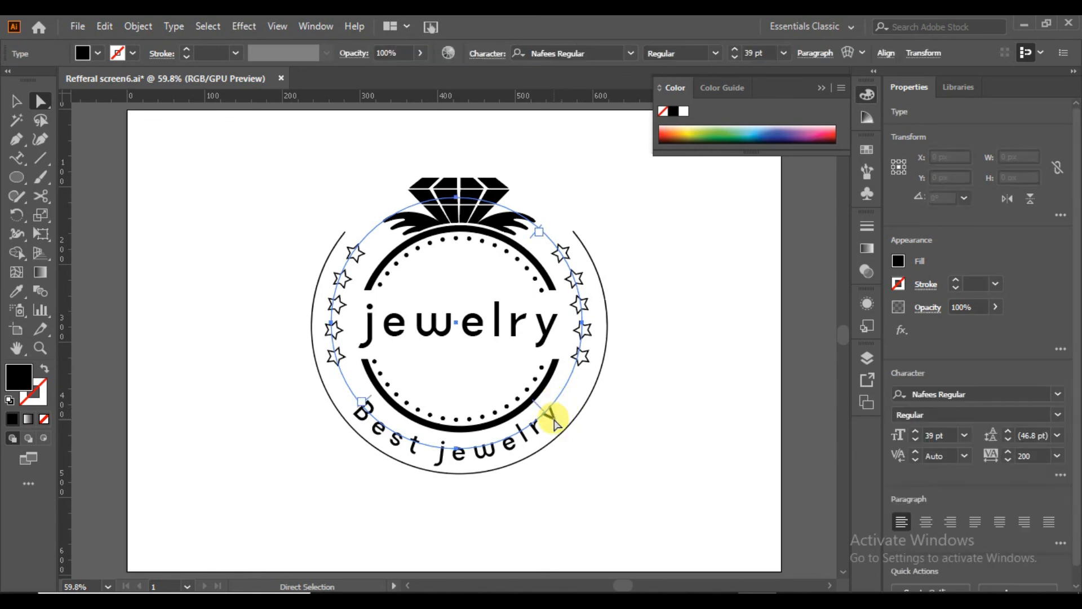
{"action": "left_click", "coordinate": [589, 362]}
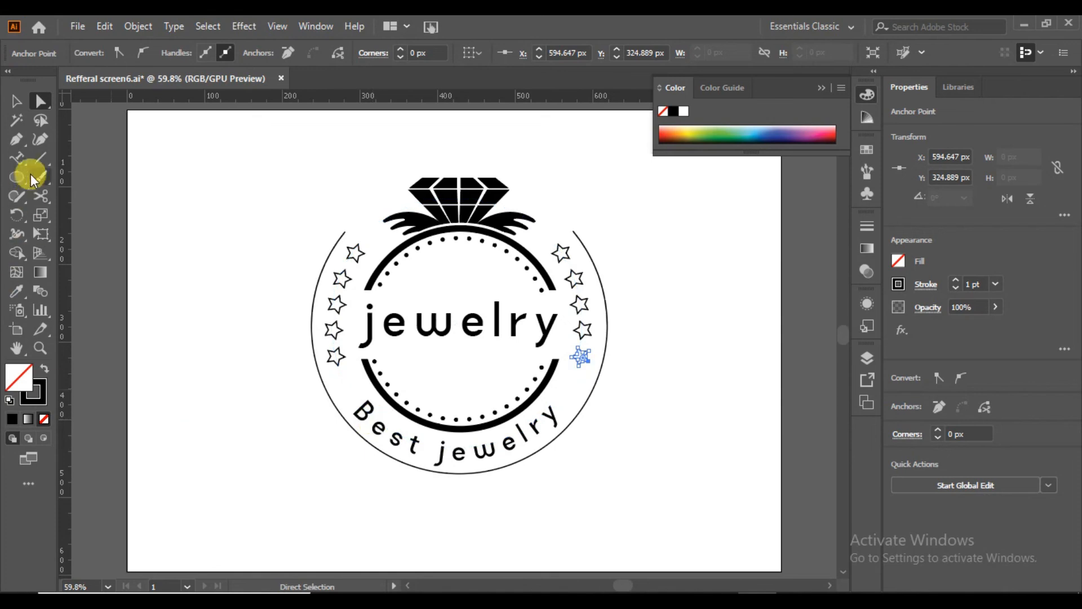
{"action": "left_click", "coordinate": [15, 101]}
{"action": "left_click", "coordinate": [375, 229]}
{"action": "left_click", "coordinate": [377, 242]}
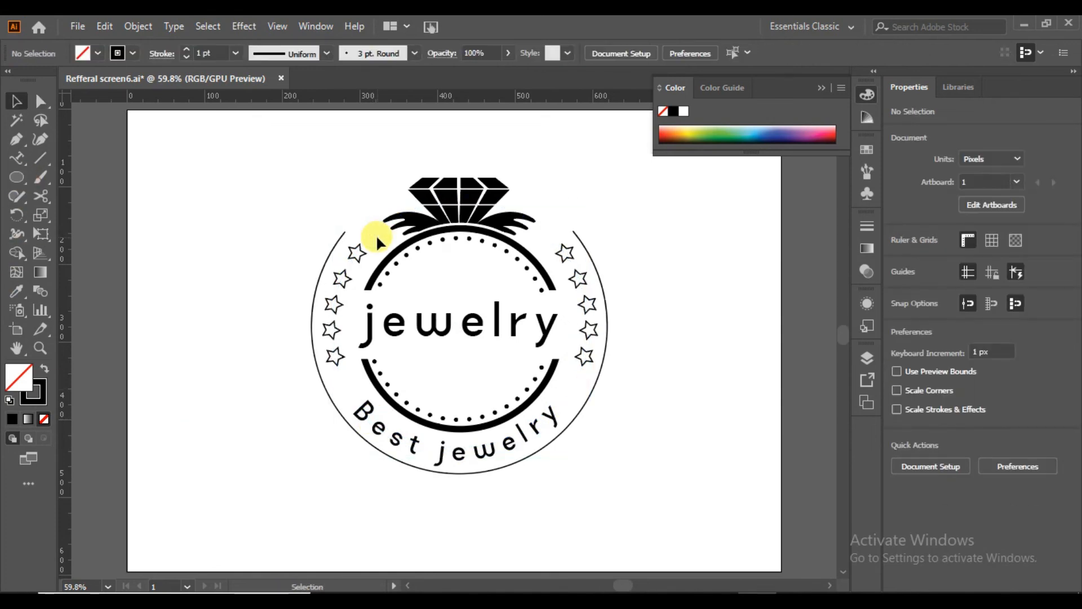
Select the whole logo group and make the hidden dark background rectangle at the bottom of Layer 1 visible.
{"action": "left_click", "coordinate": [590, 333]}
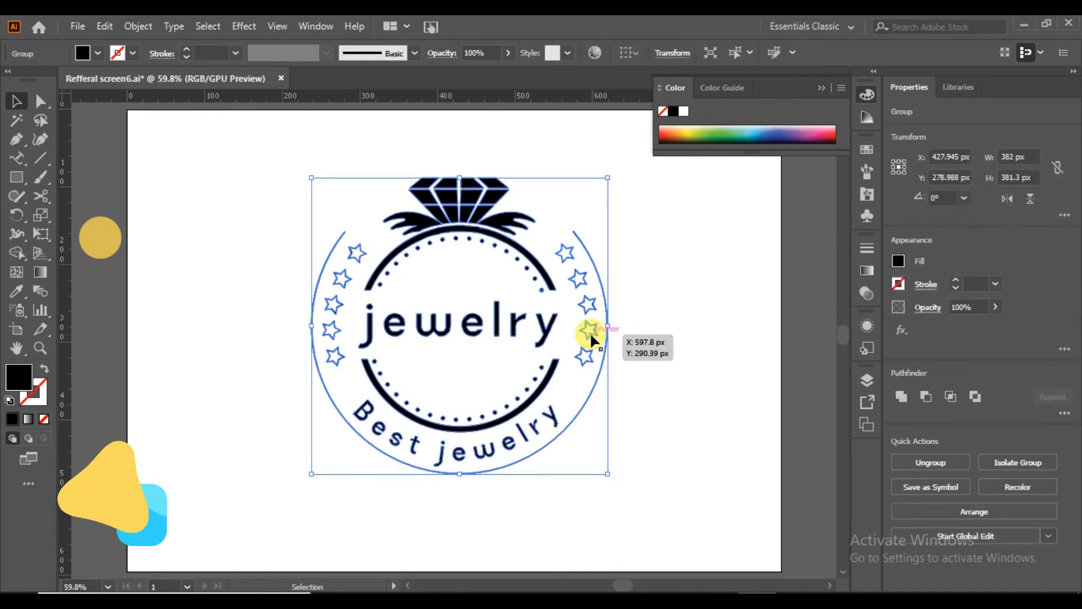
{"action": "left_click", "coordinate": [865, 380]}
{"action": "scroll", "coordinate": [843, 479], "scroll_direction": "down", "scroll_amount": 1}
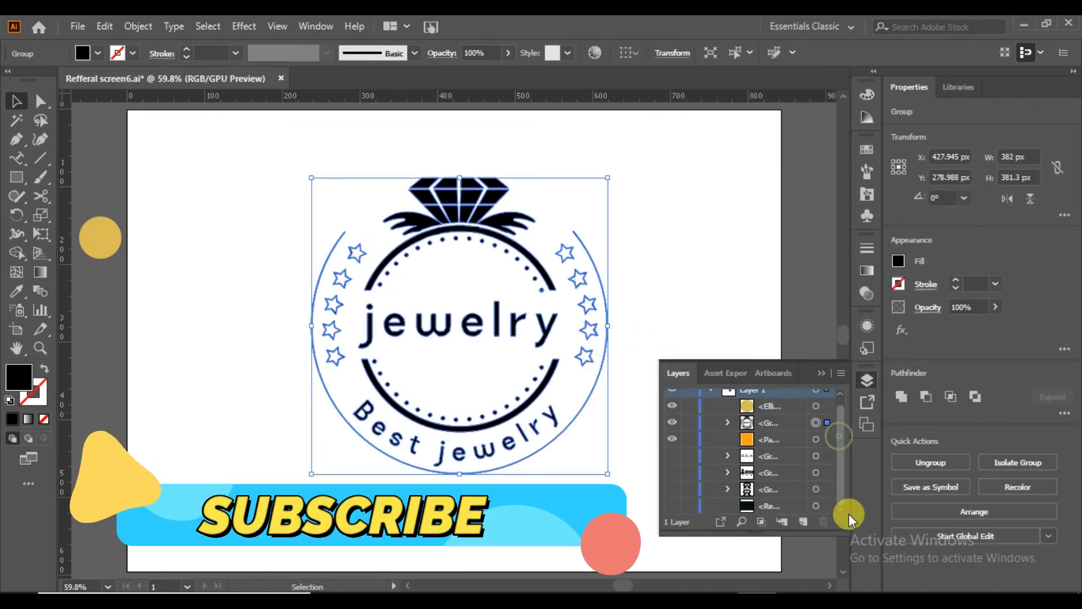
{"action": "left_click", "coordinate": [672, 506]}
Fill the logo group with white and deselect it.
{"action": "left_click", "coordinate": [98, 53]}
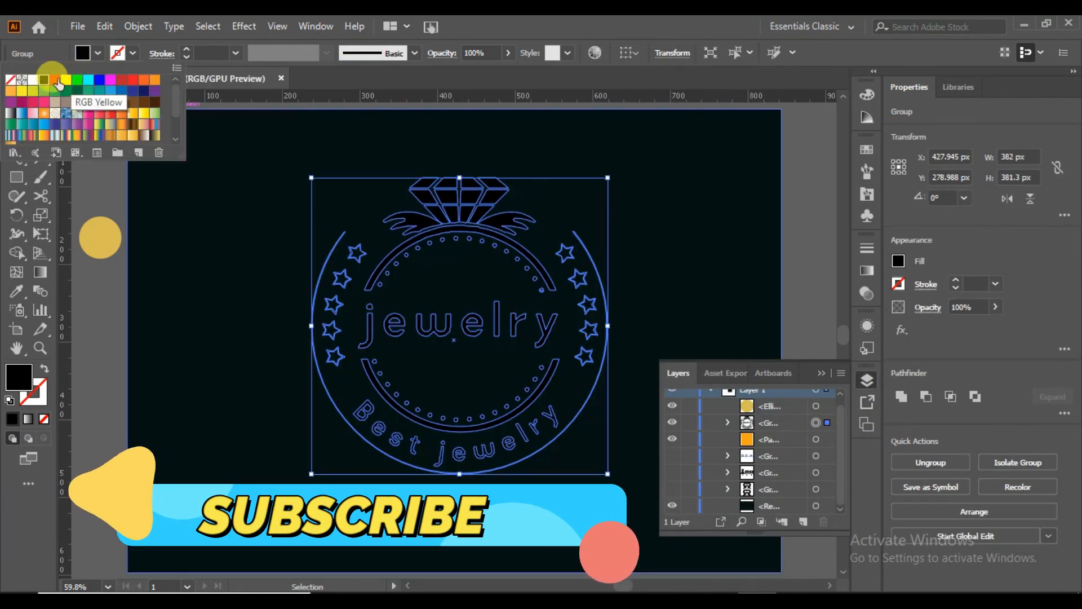
{"action": "left_click", "coordinate": [33, 79]}
{"action": "left_click", "coordinate": [99, 309]}
{"action": "left_click", "coordinate": [97, 309]}
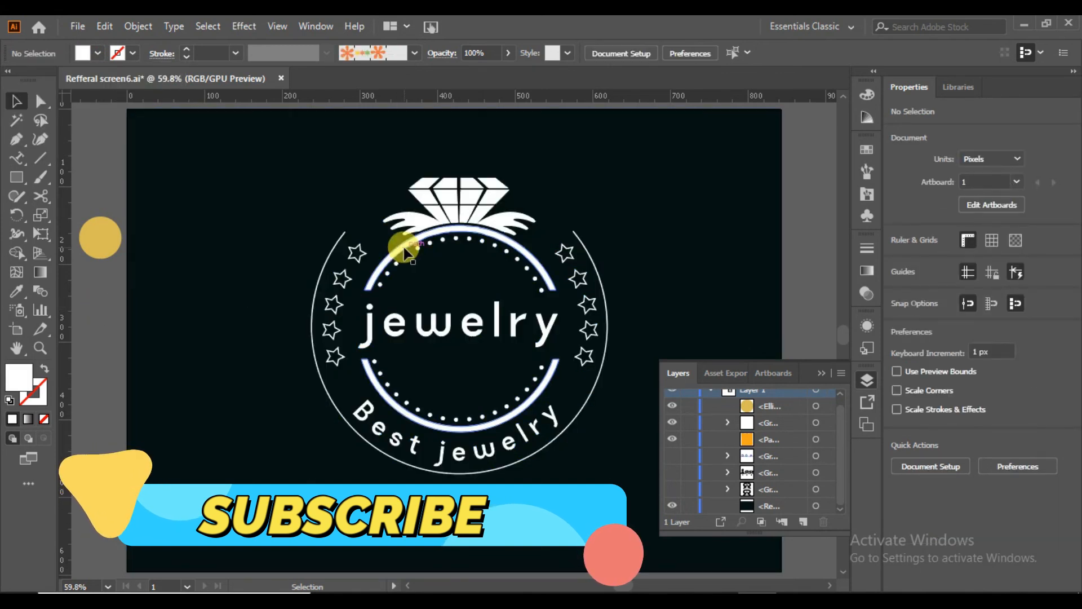
Recolor the logo group gold by sampling the gold circle beside the artboard with the Eyedropper, and close the layer list.
{"action": "left_click", "coordinate": [405, 241]}
{"action": "left_click", "coordinate": [17, 291]}
{"action": "left_click", "coordinate": [101, 233]}
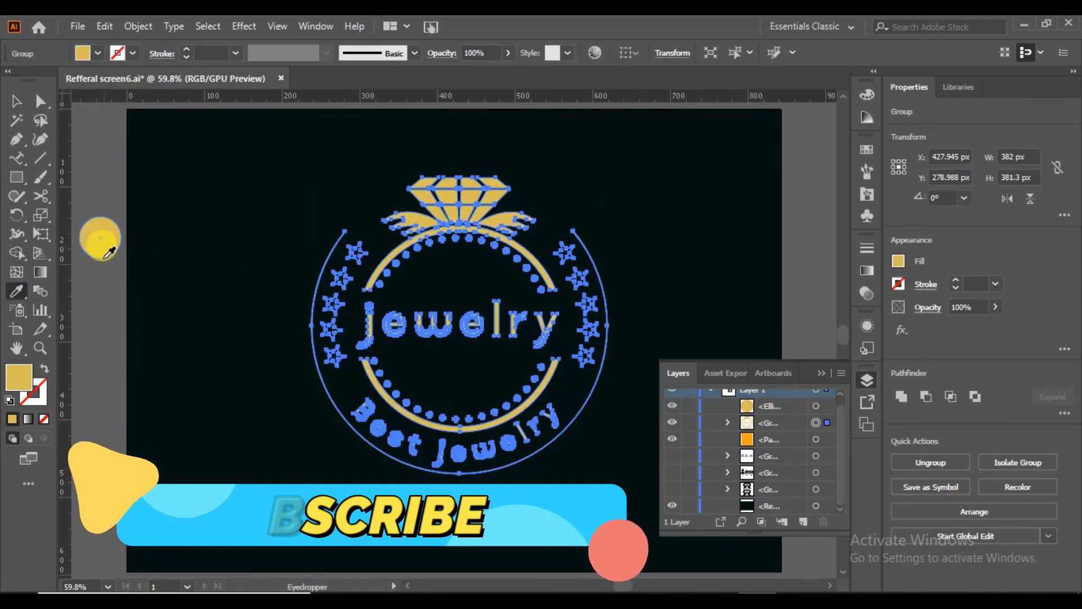
{"action": "left_click", "coordinate": [15, 101]}
{"action": "left_click", "coordinate": [122, 401]}
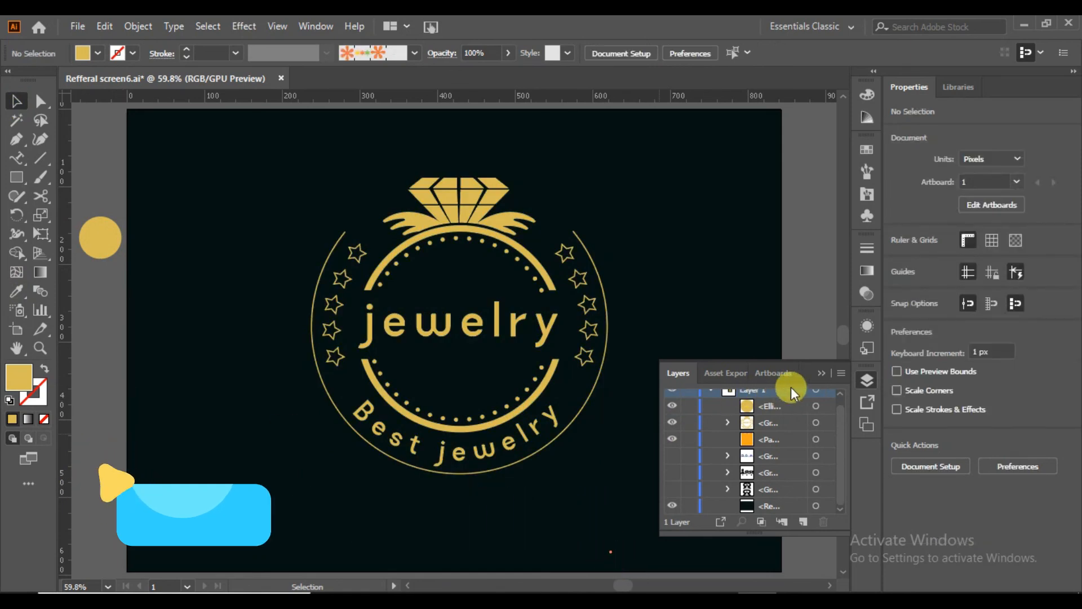
{"action": "left_click", "coordinate": [821, 373]}
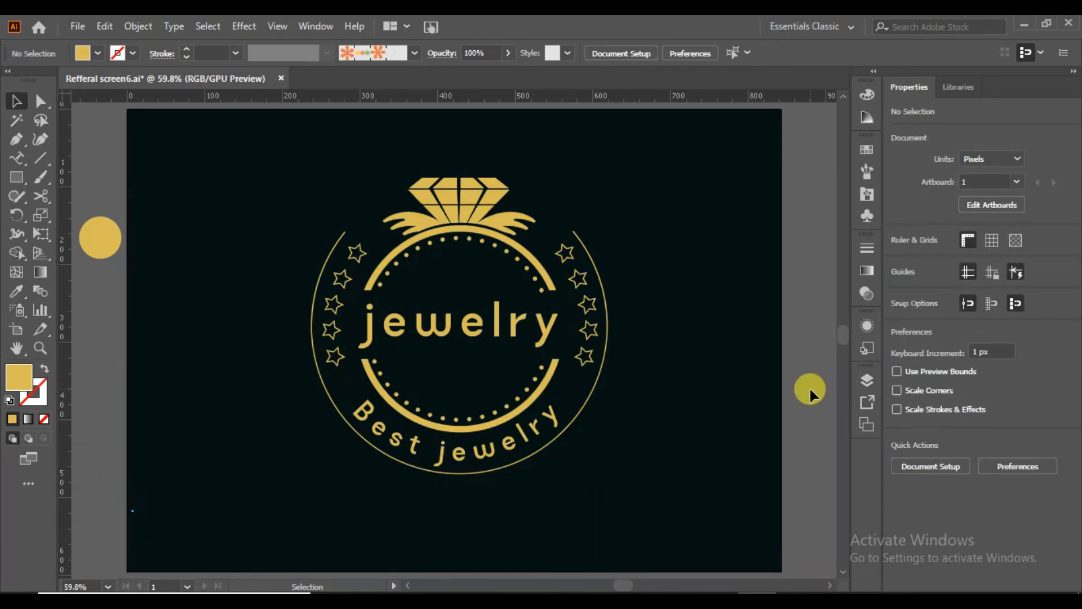